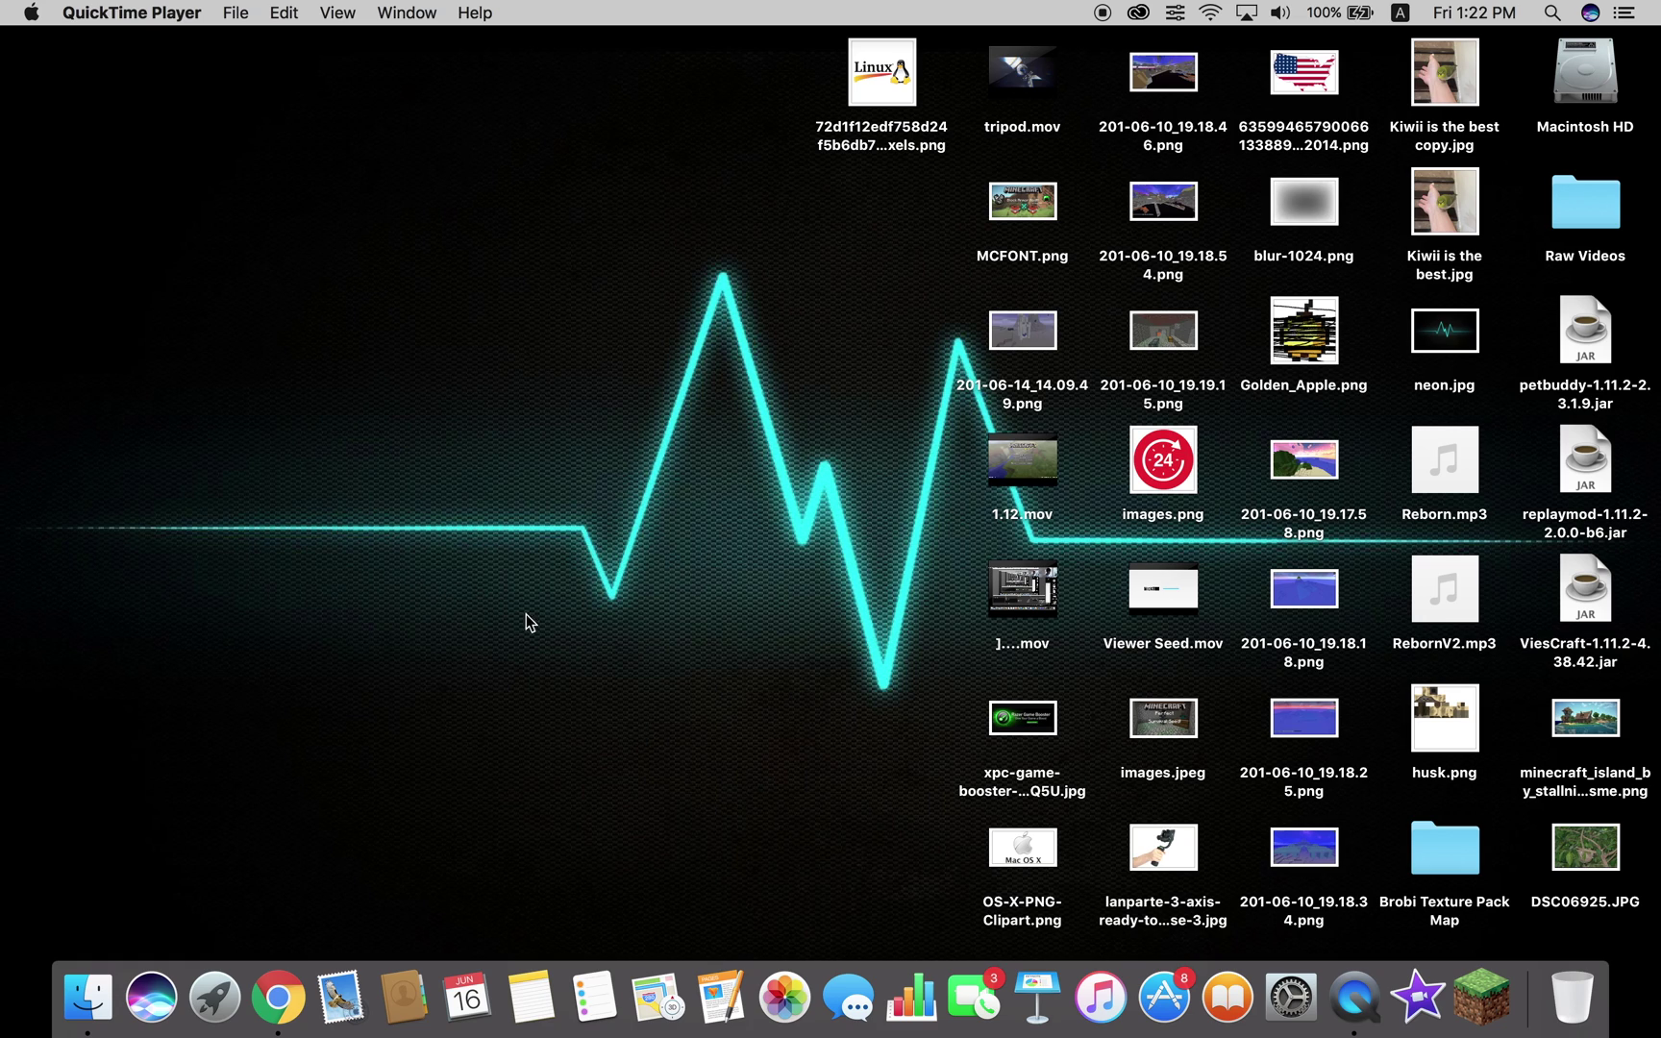
Step: Bring up Minecraft Launcher's Launch options list of configurations
click(1485, 985)
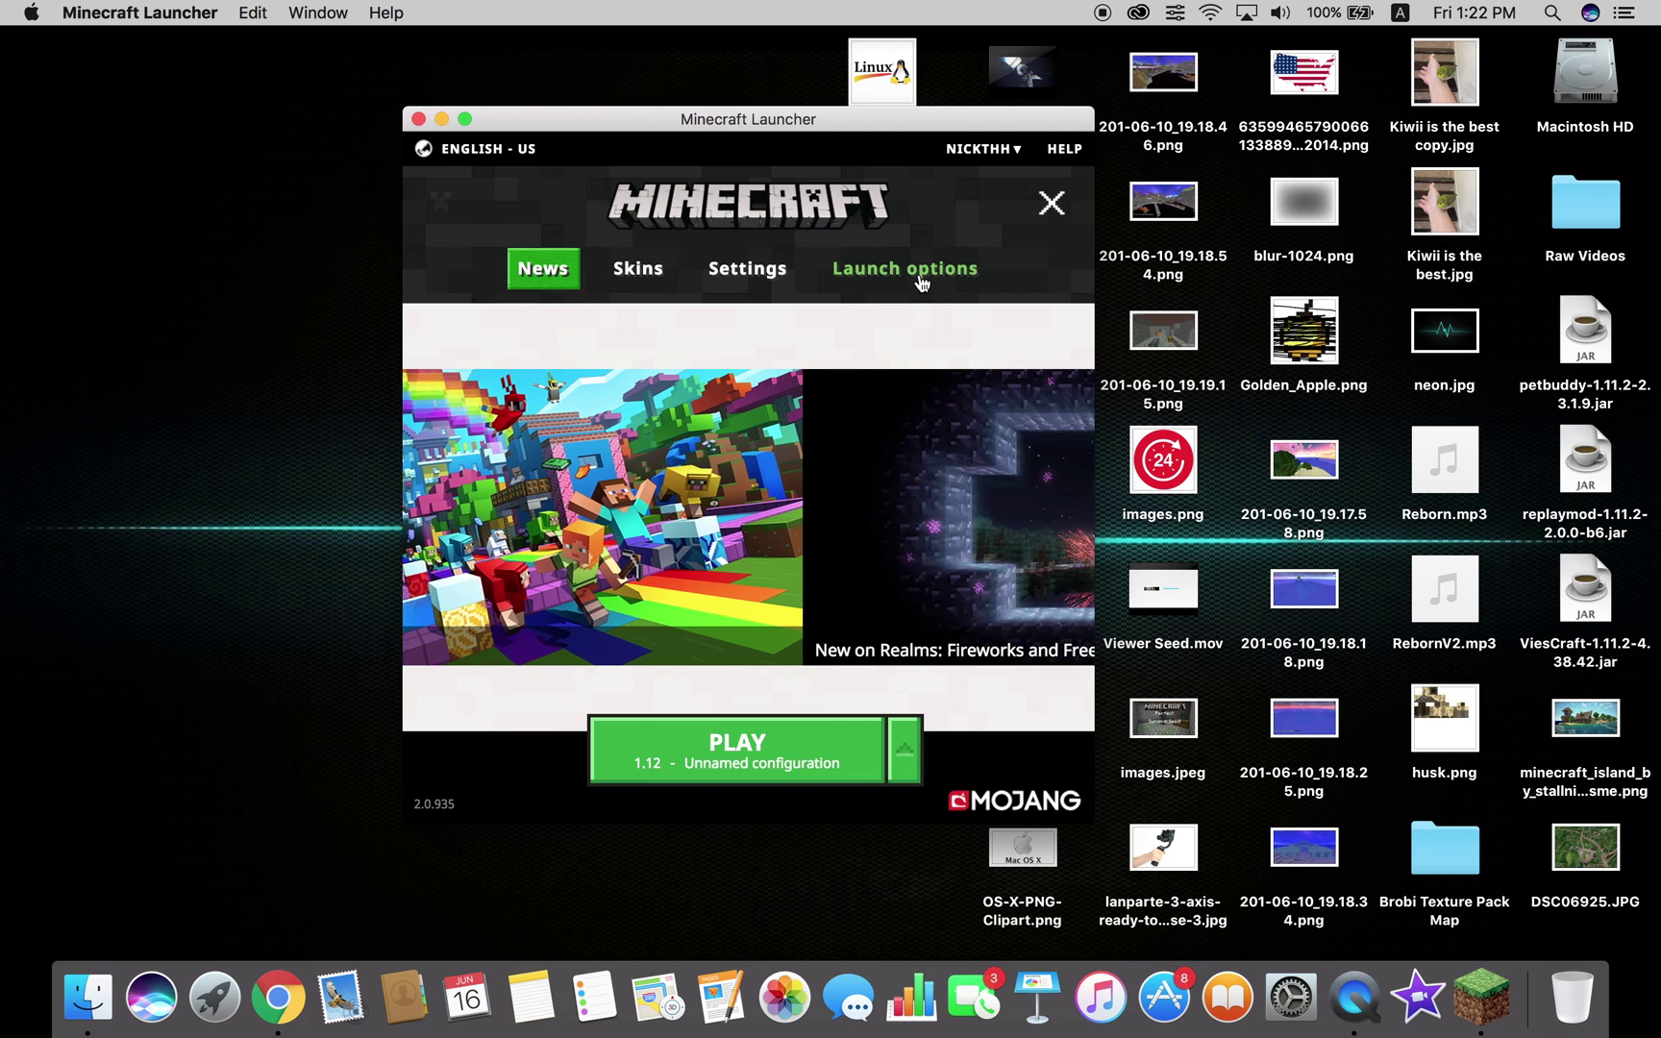
click(918, 279)
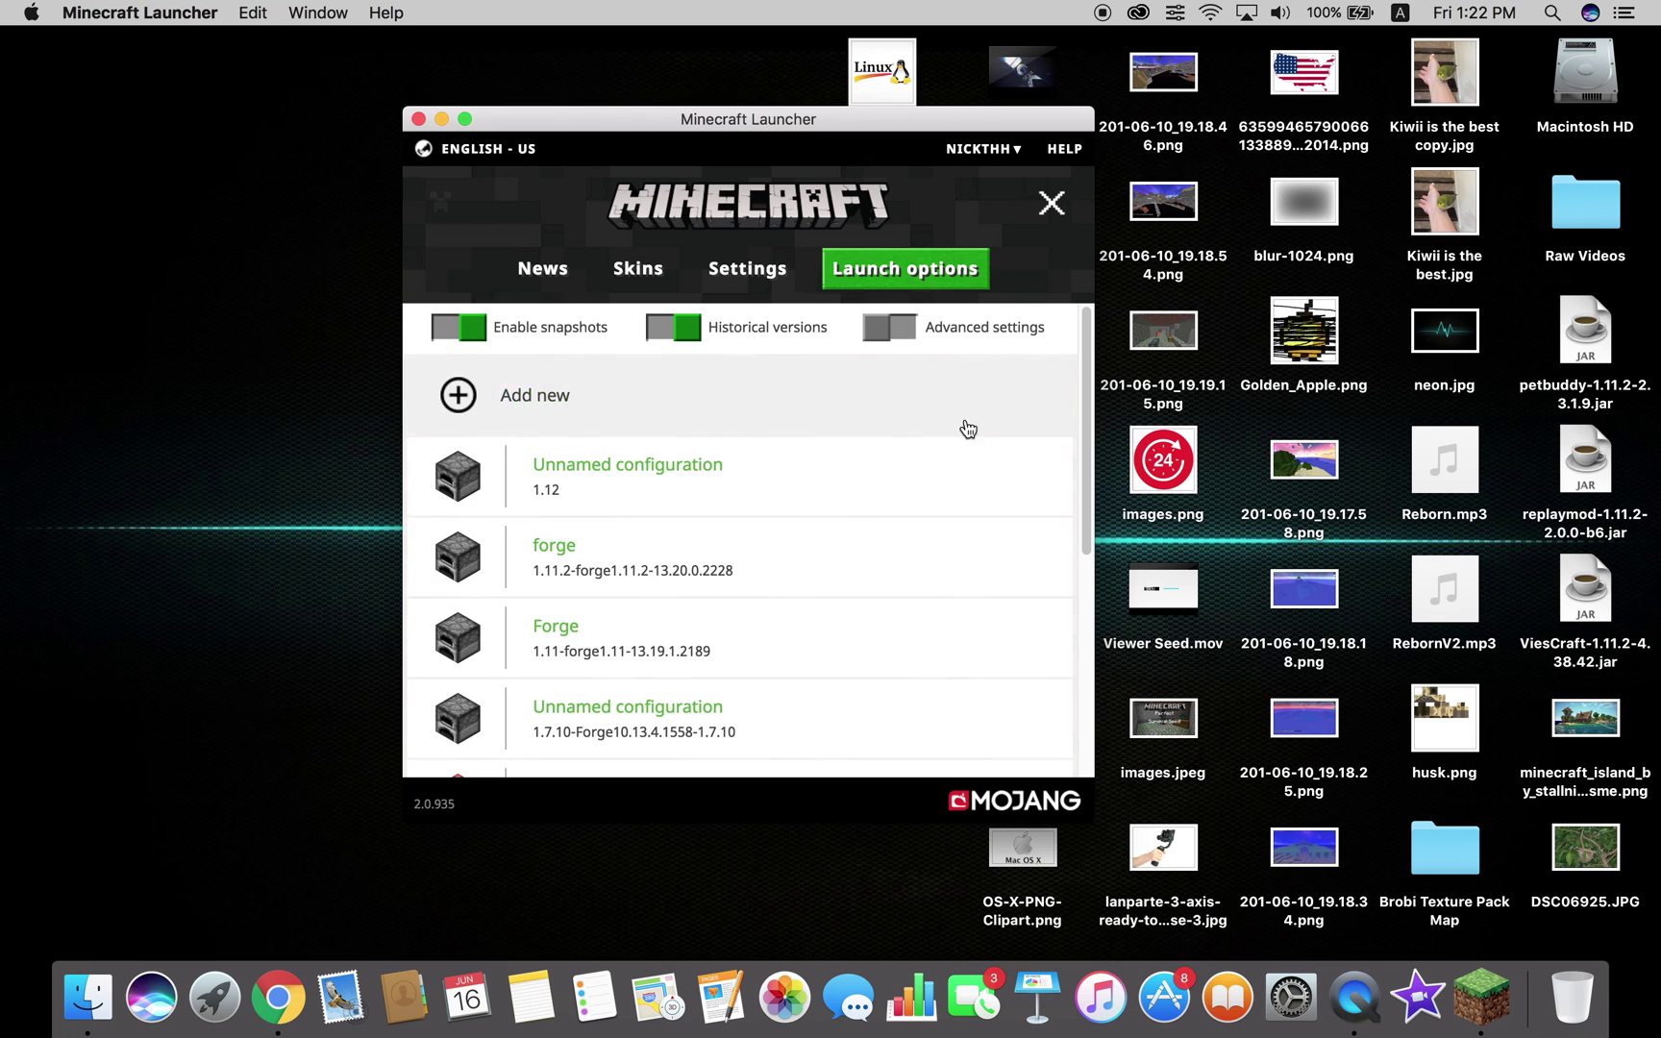
scroll(711, 463, down, 5)
scroll(575, 581, up, 5)
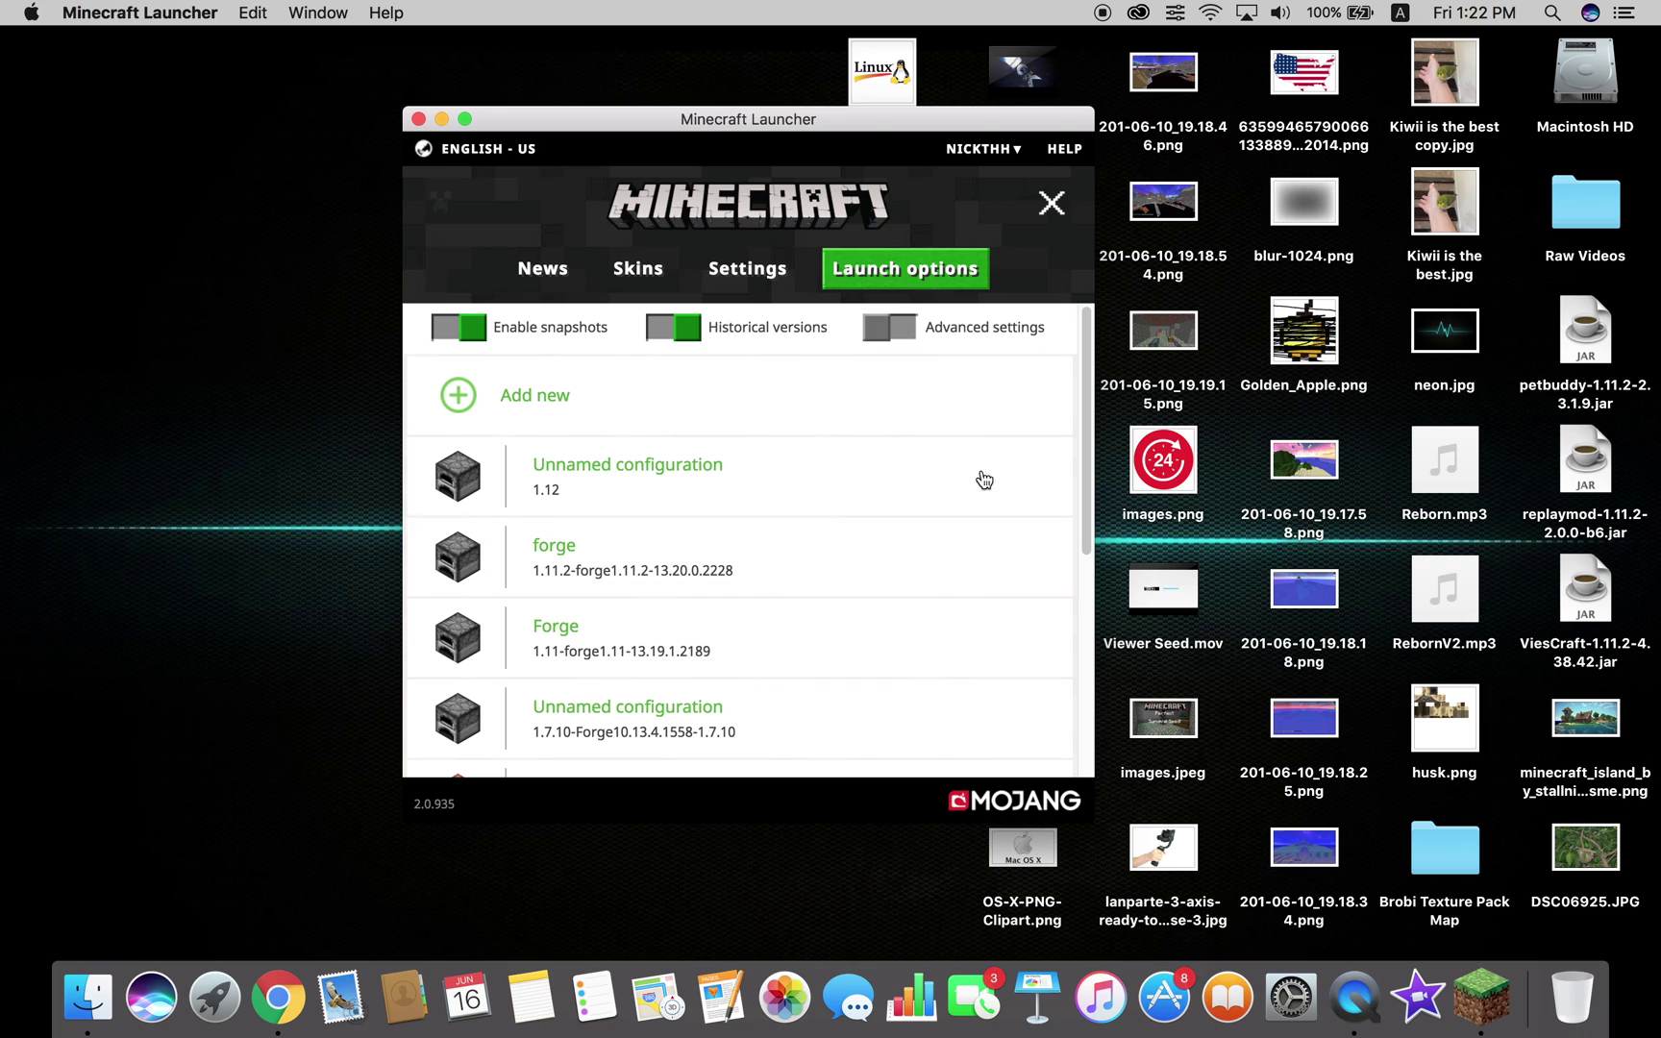
Step: Enable Advanced settings and acknowledge the Java malfunction warning
click(885, 331)
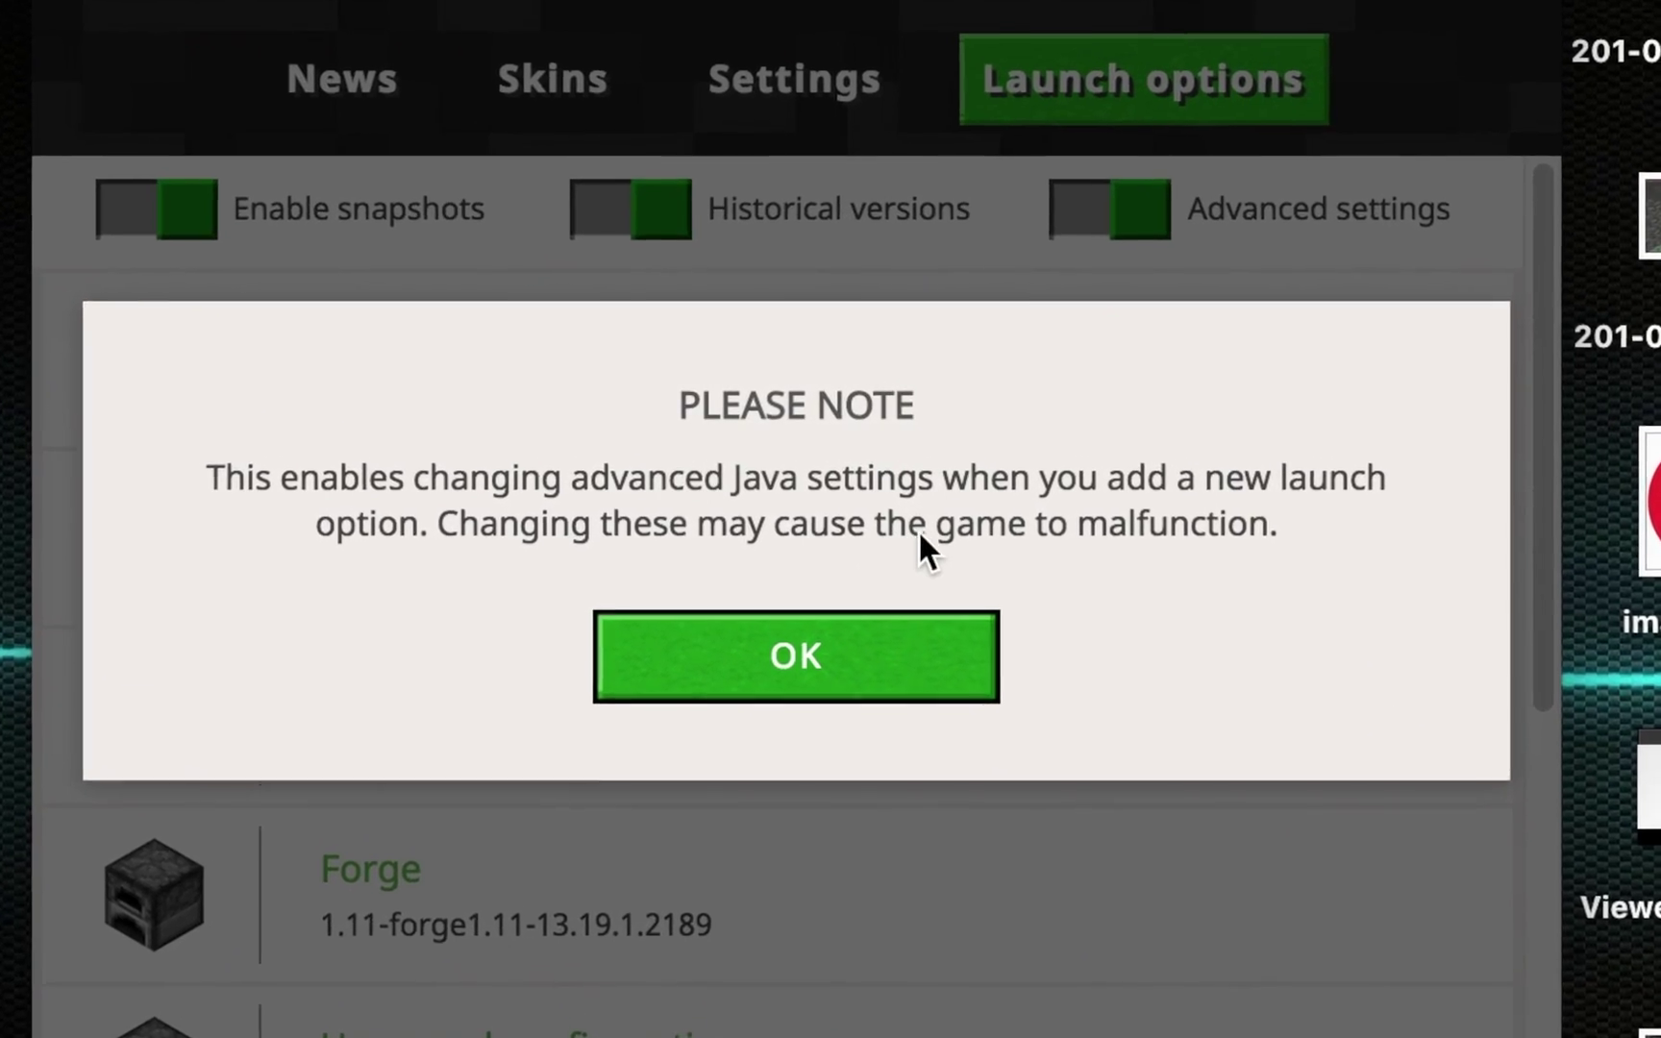
click(793, 519)
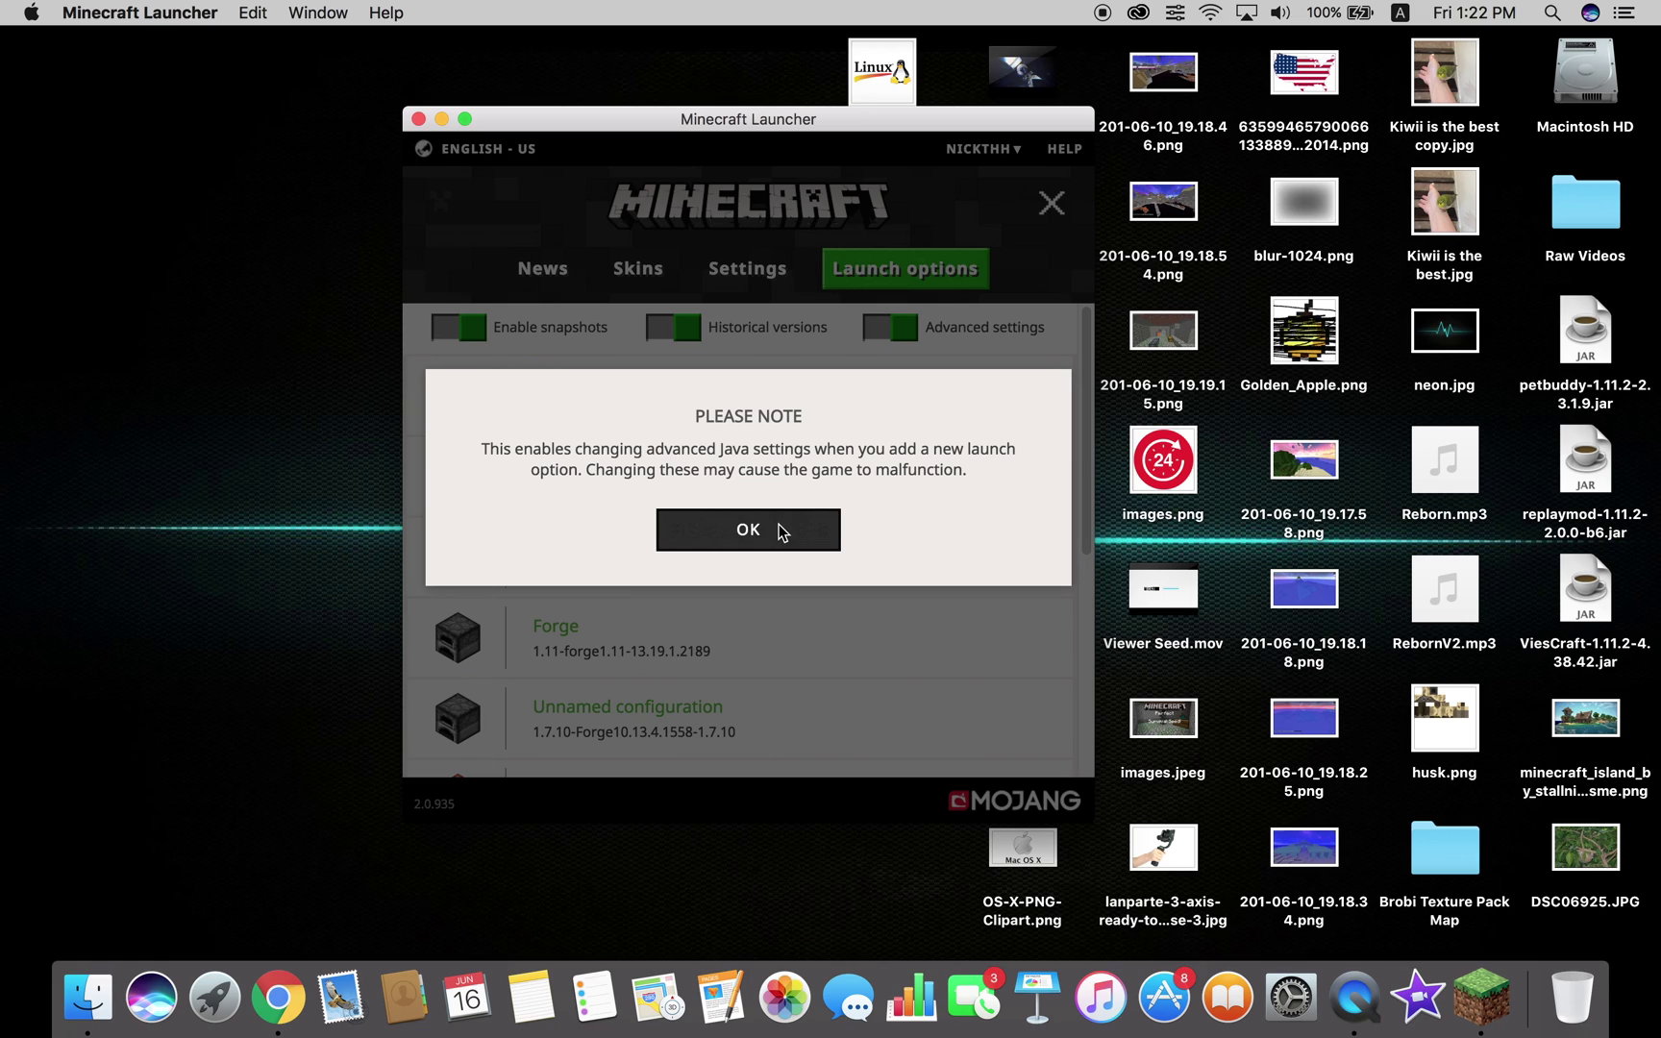
click(782, 534)
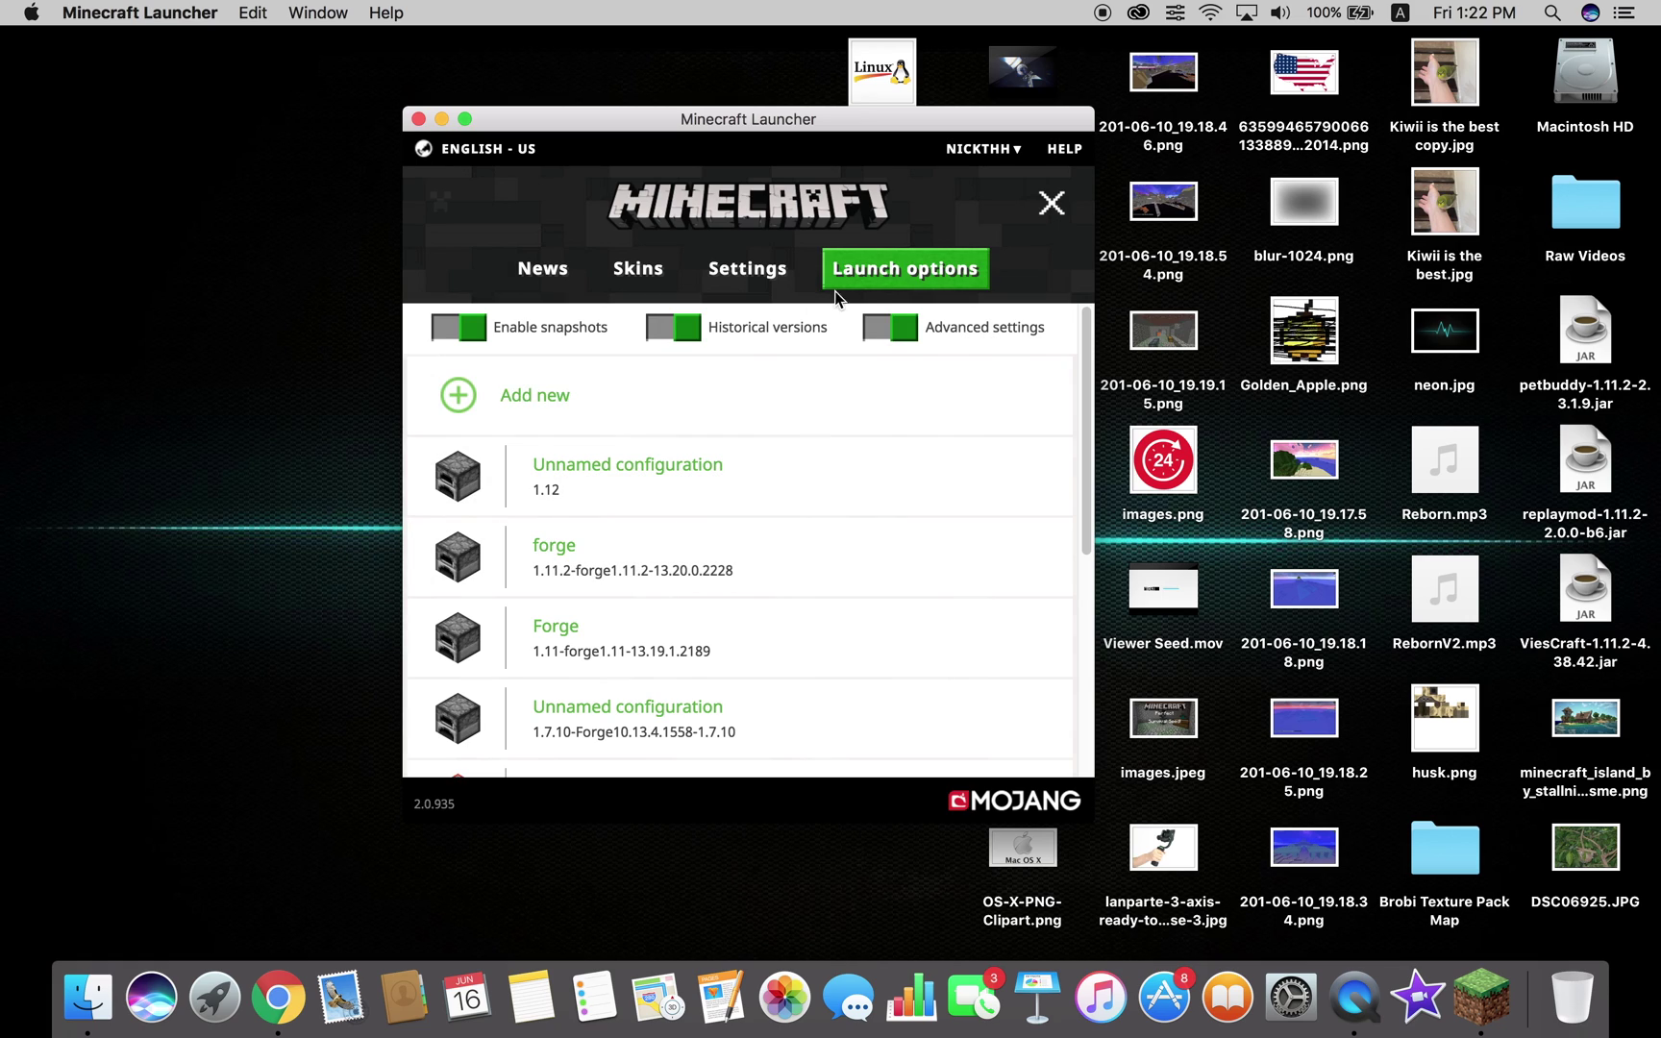
Step: Add a new configuration with a diamond block icon named 'FASTER MINECRAFT (NO LAG!)'
click(707, 413)
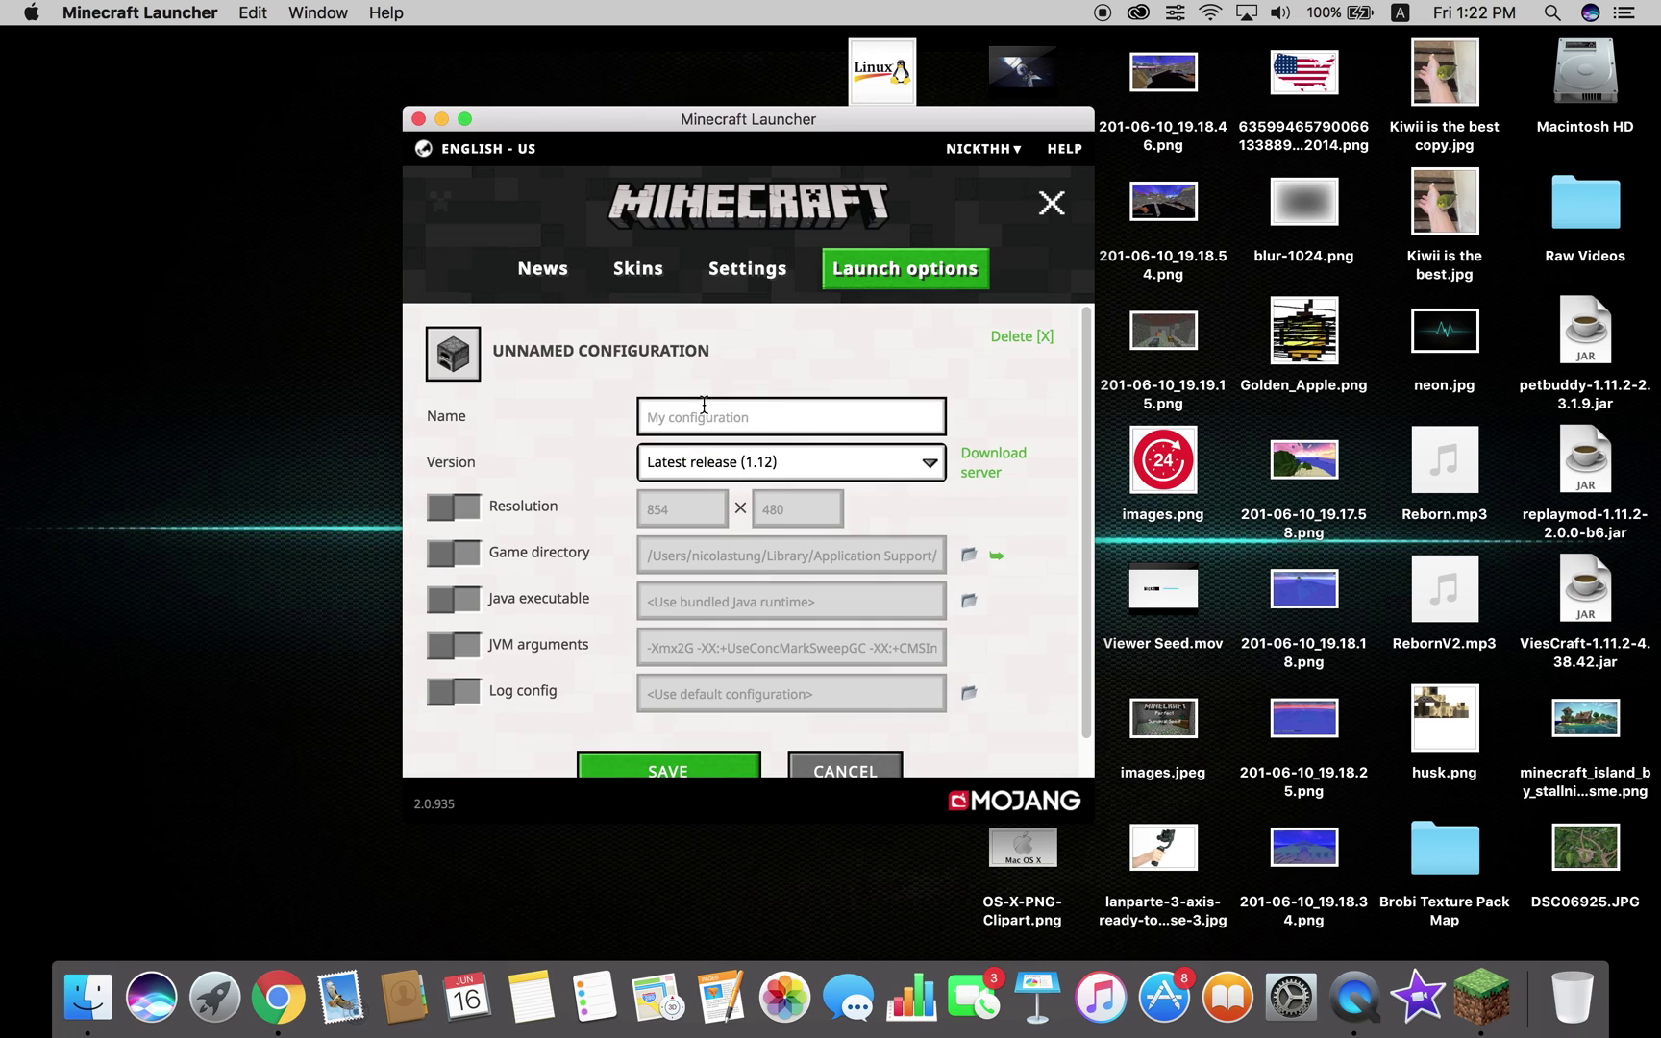
click(452, 370)
click(536, 435)
click(709, 421)
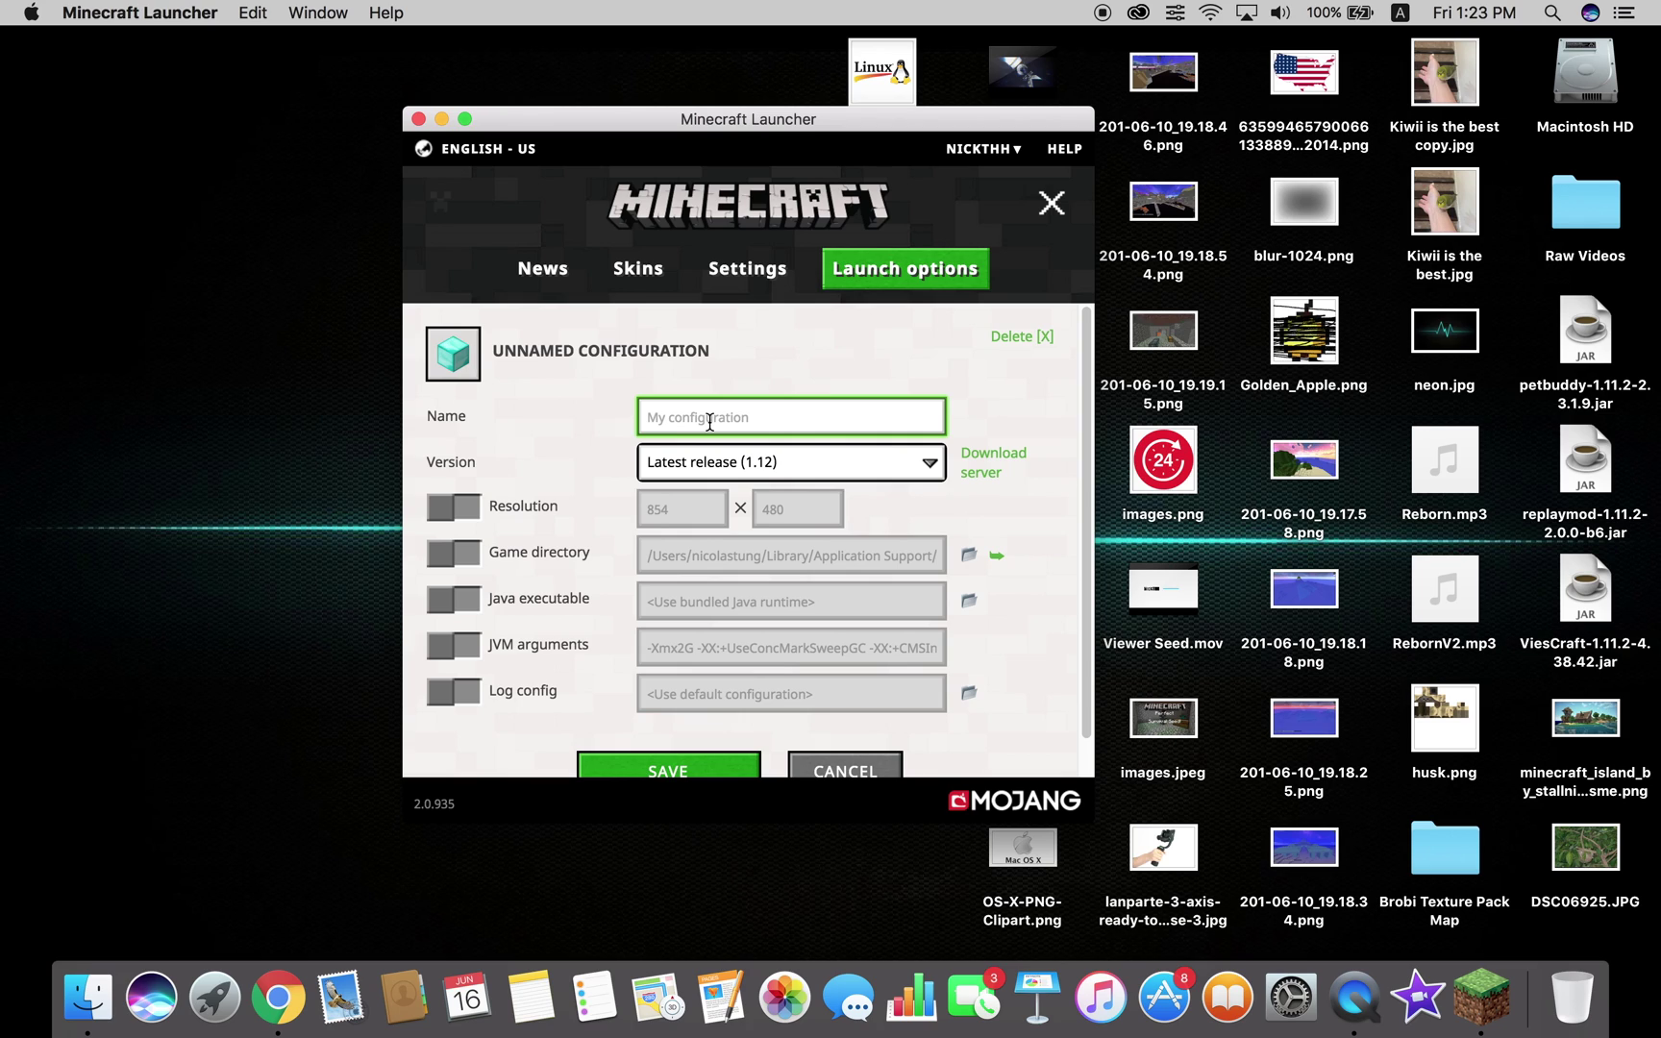
text(FASTE)
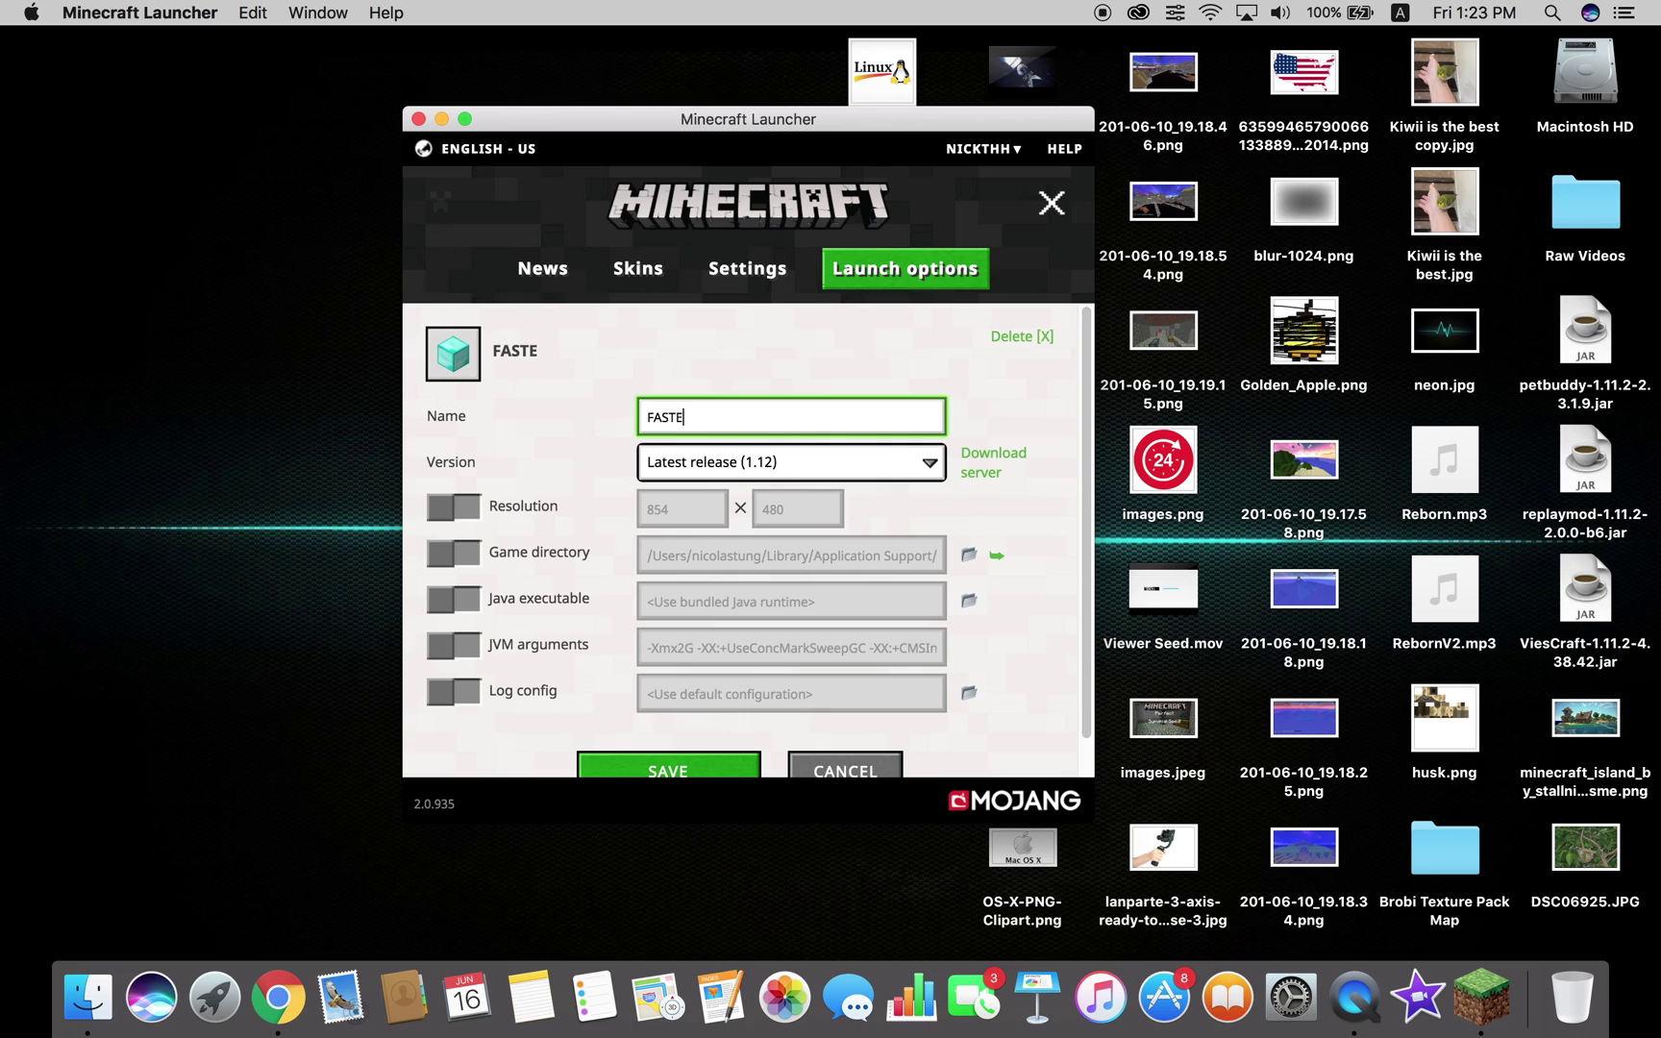
text(R MINECRA)
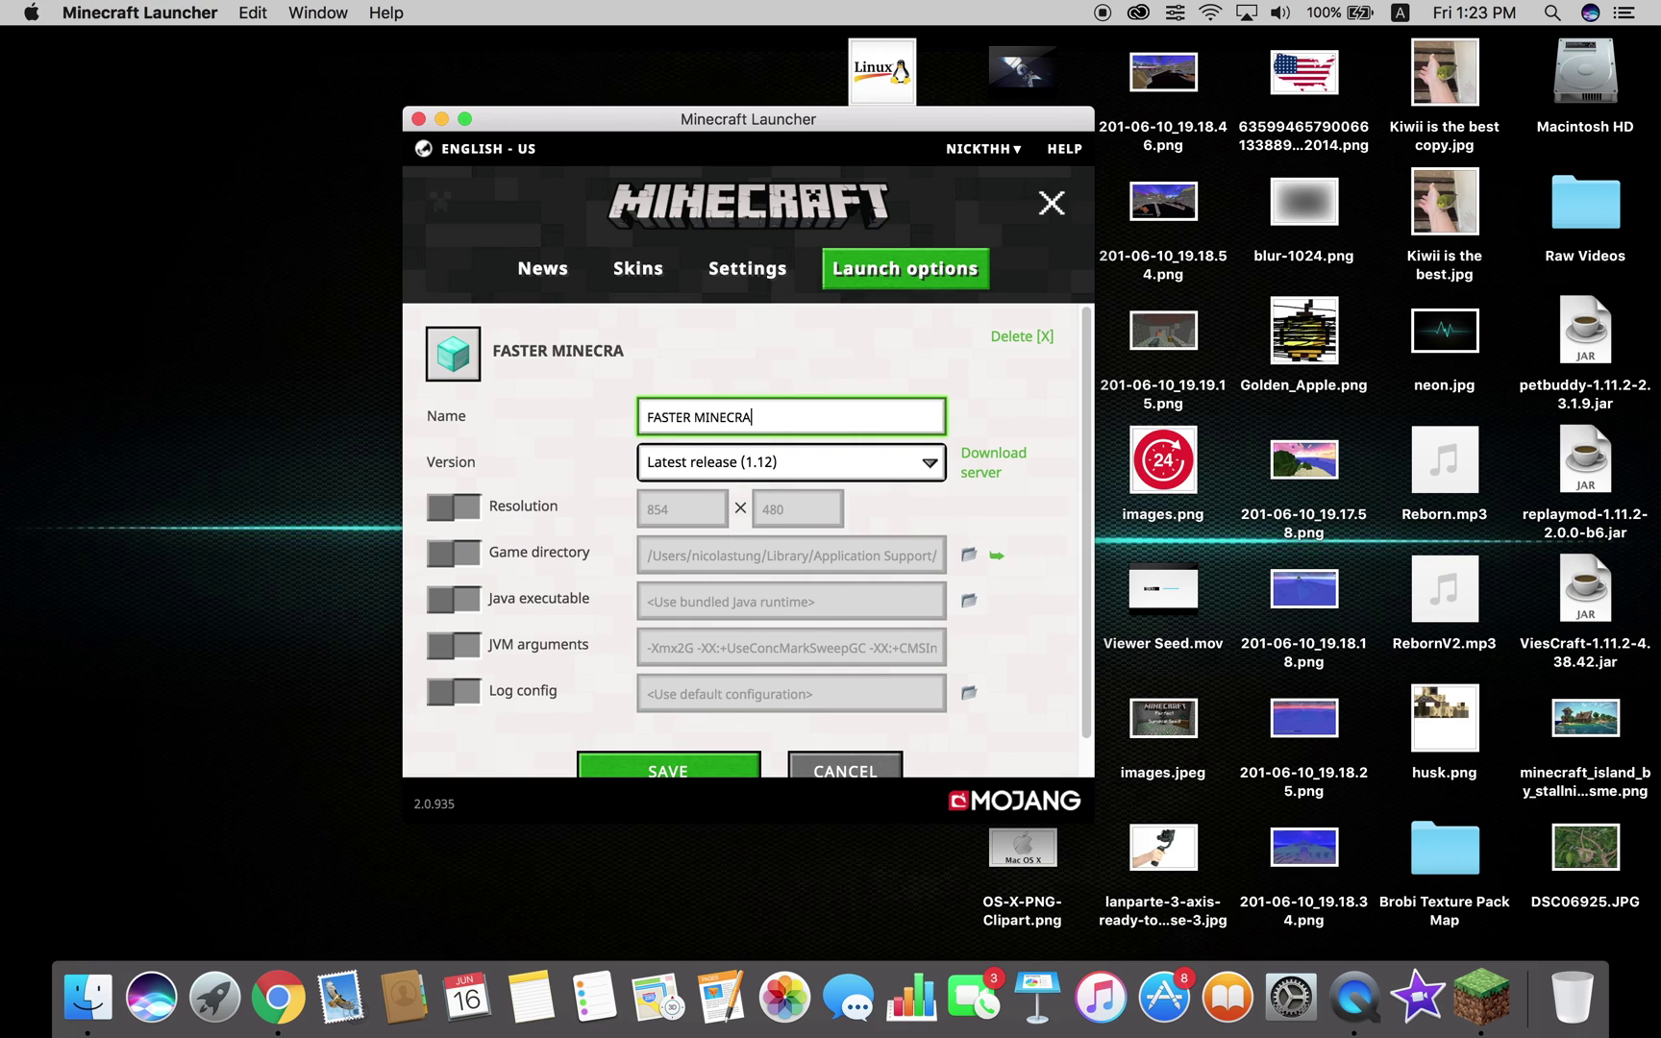
text(FT(NO)
text( LOG)
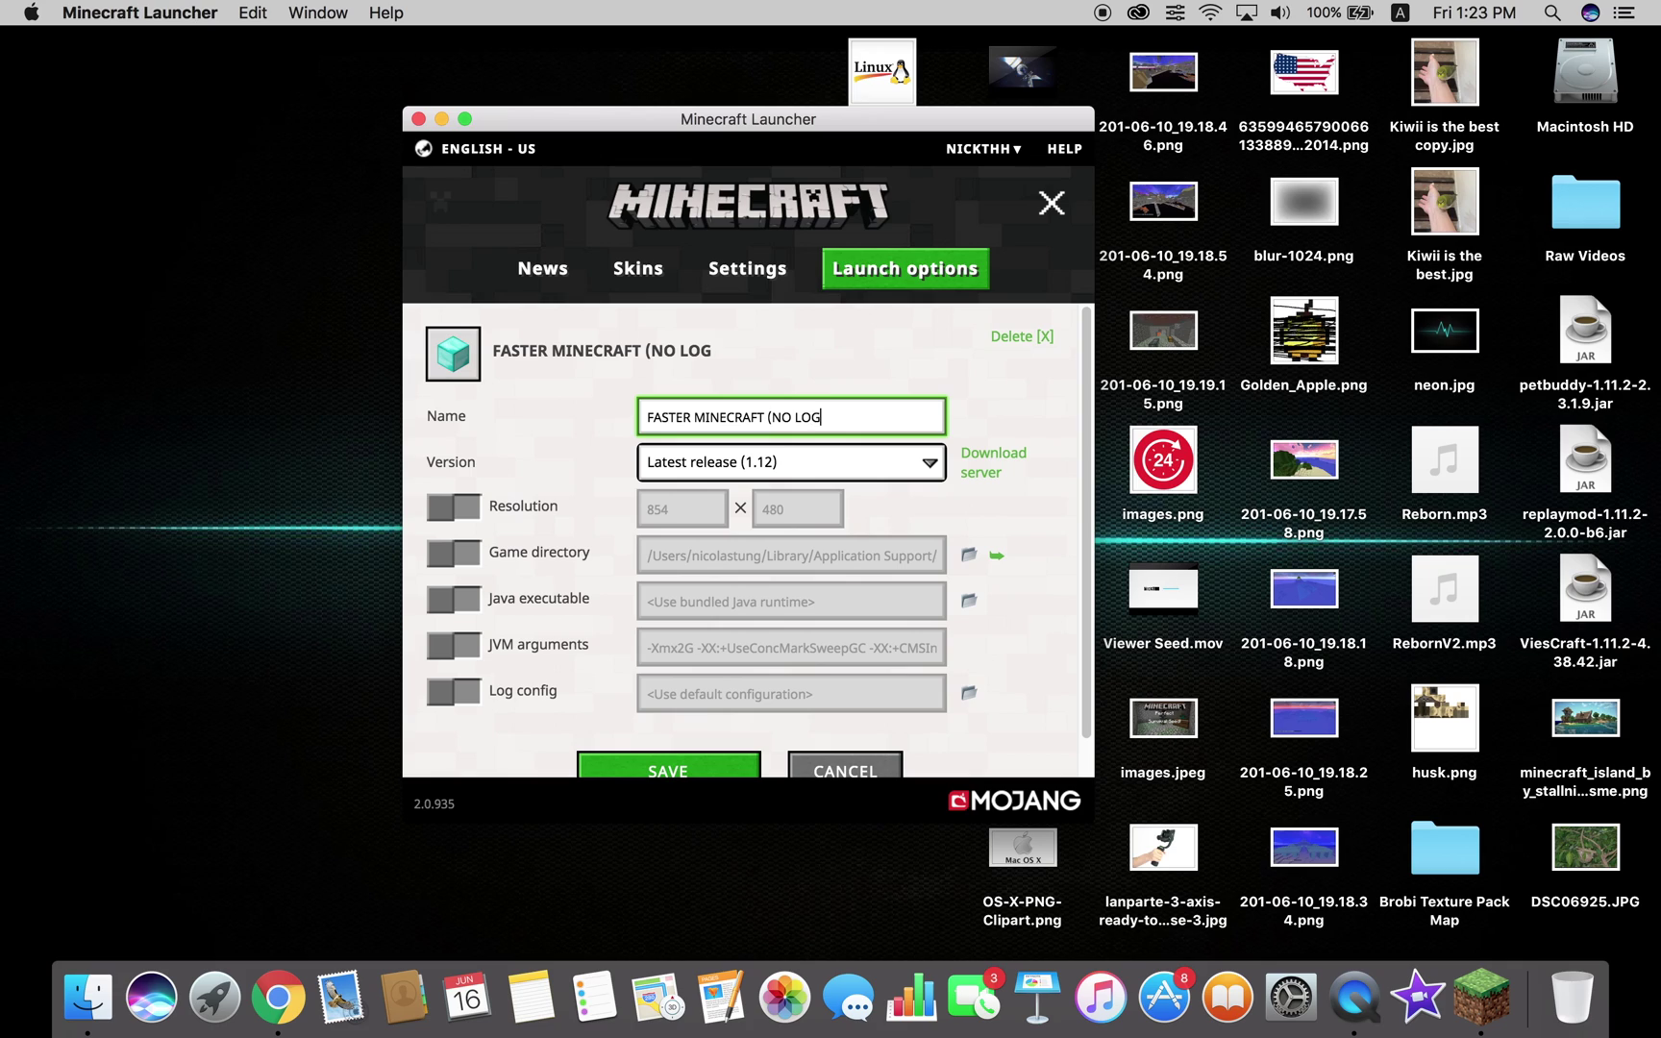
key(BackSpace)
key(BackSpace)
text(AG!)
text())
Step: Set the version to release 1.11.2-OptiFine_HD_U_C1 and enable JVM arguments
click(730, 463)
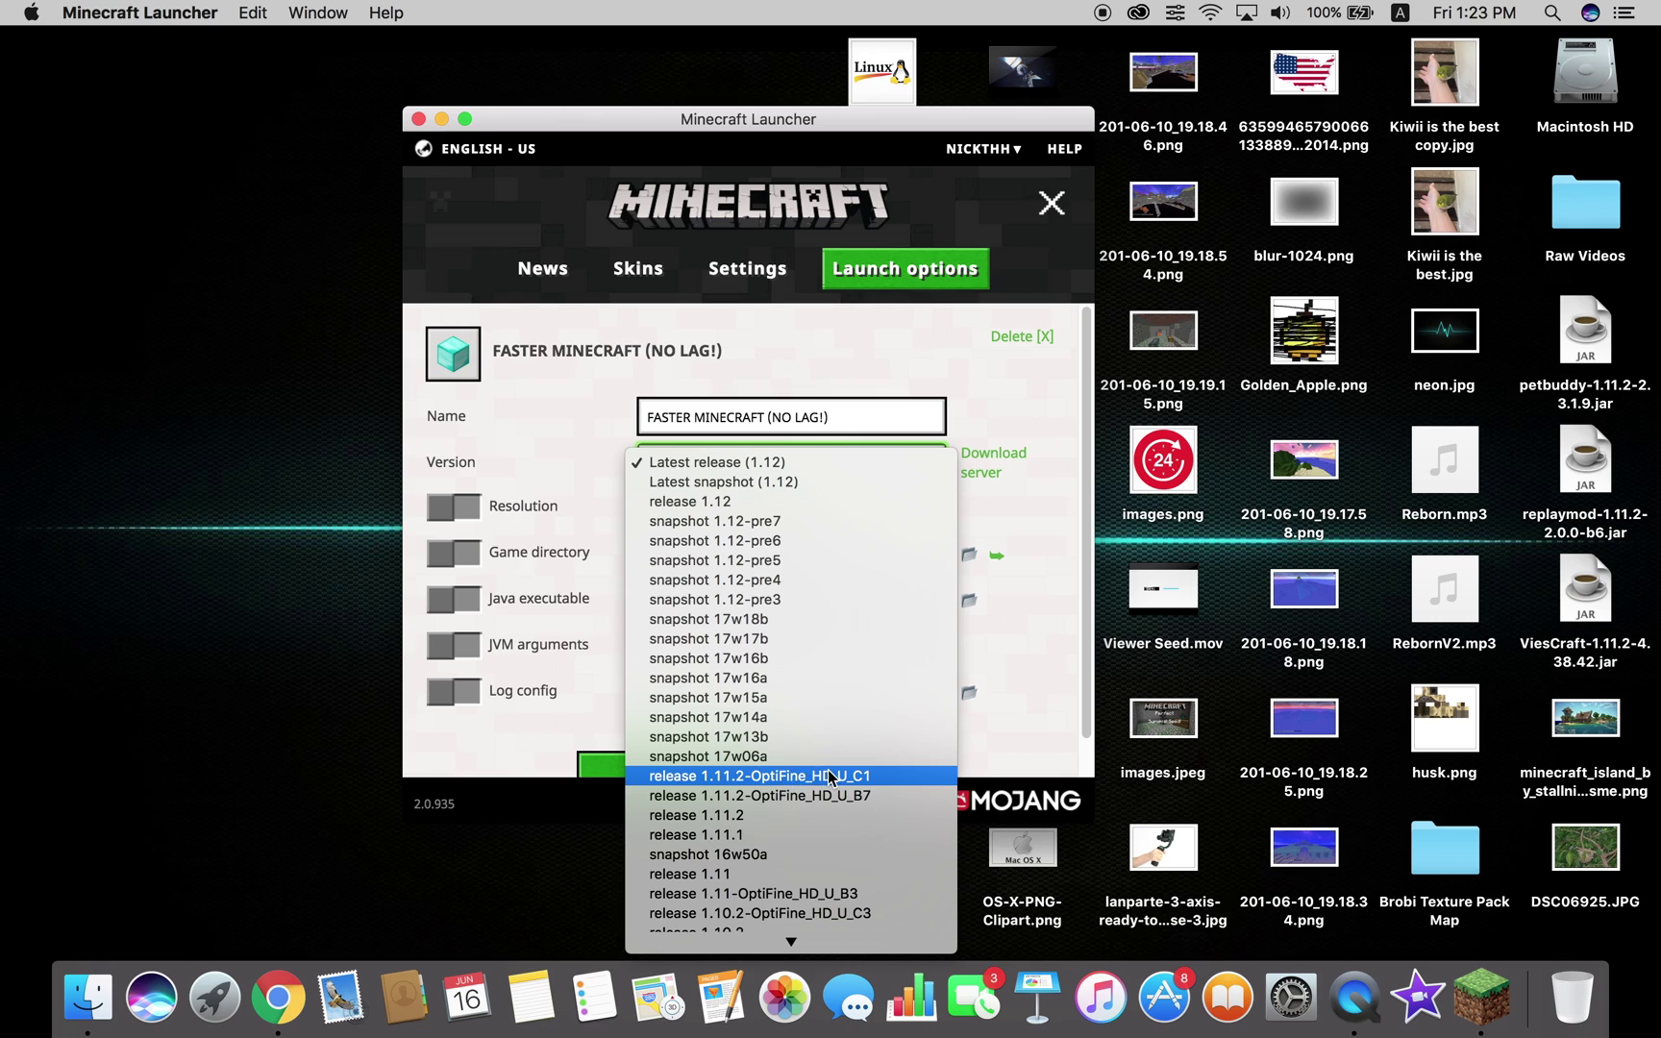
click(831, 777)
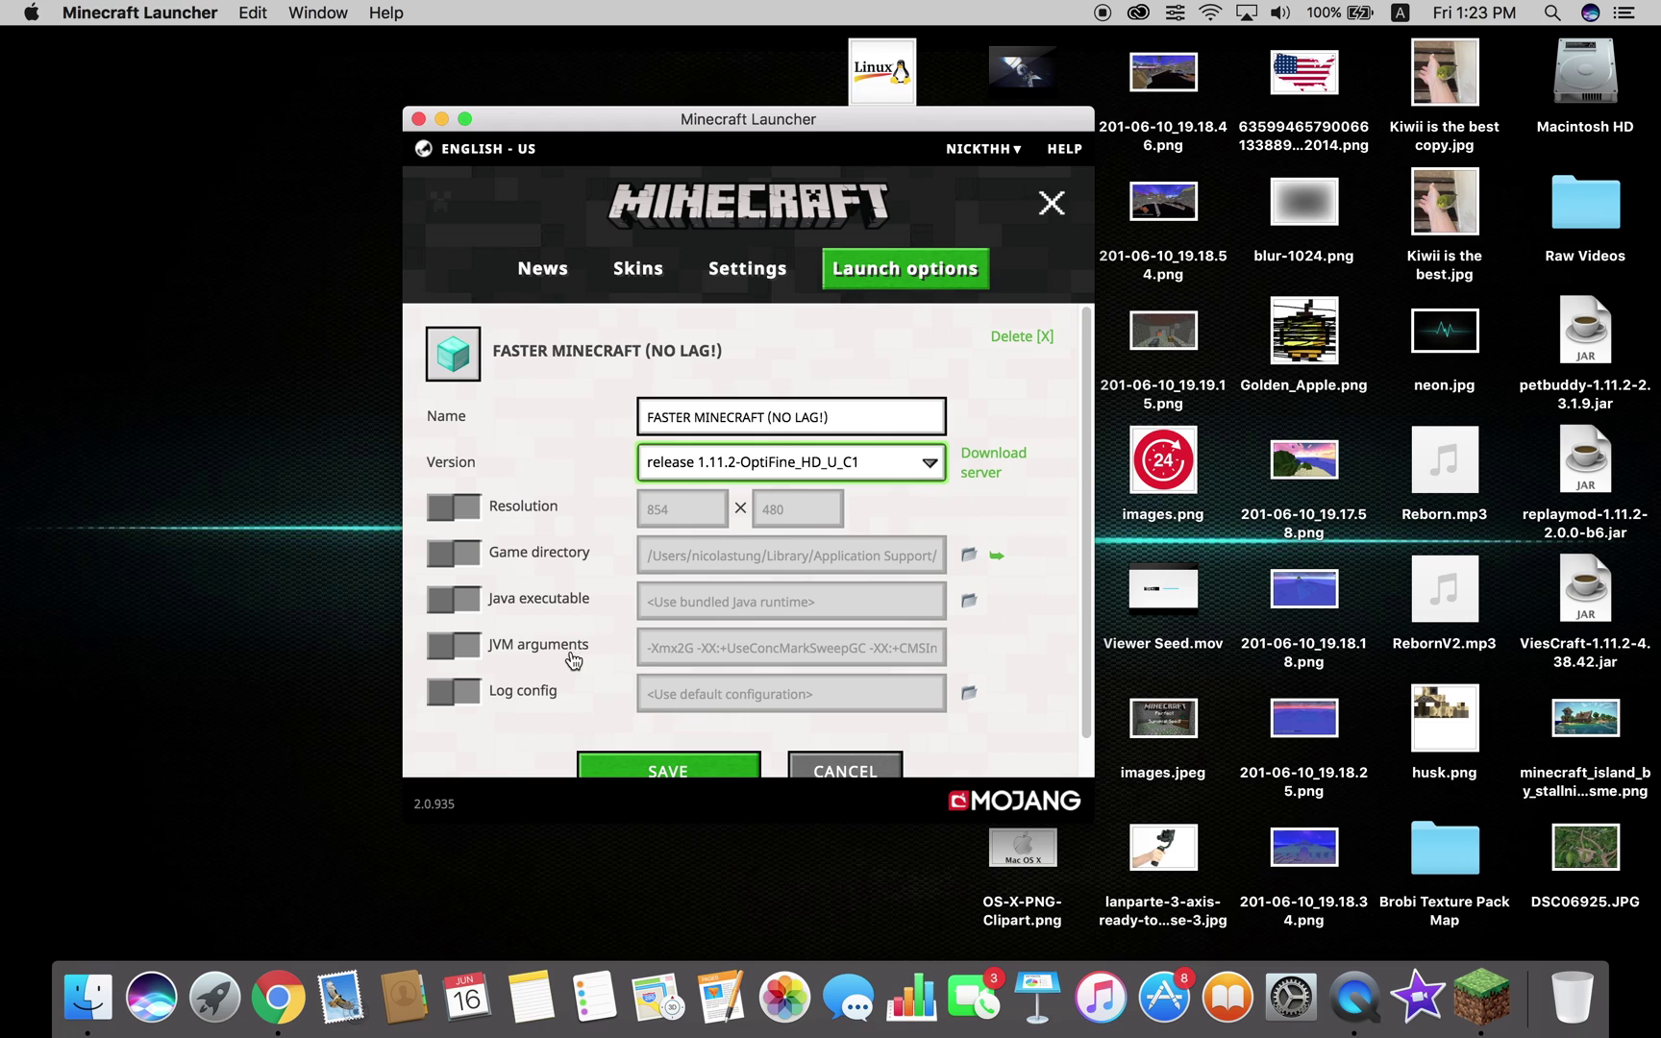
click(439, 647)
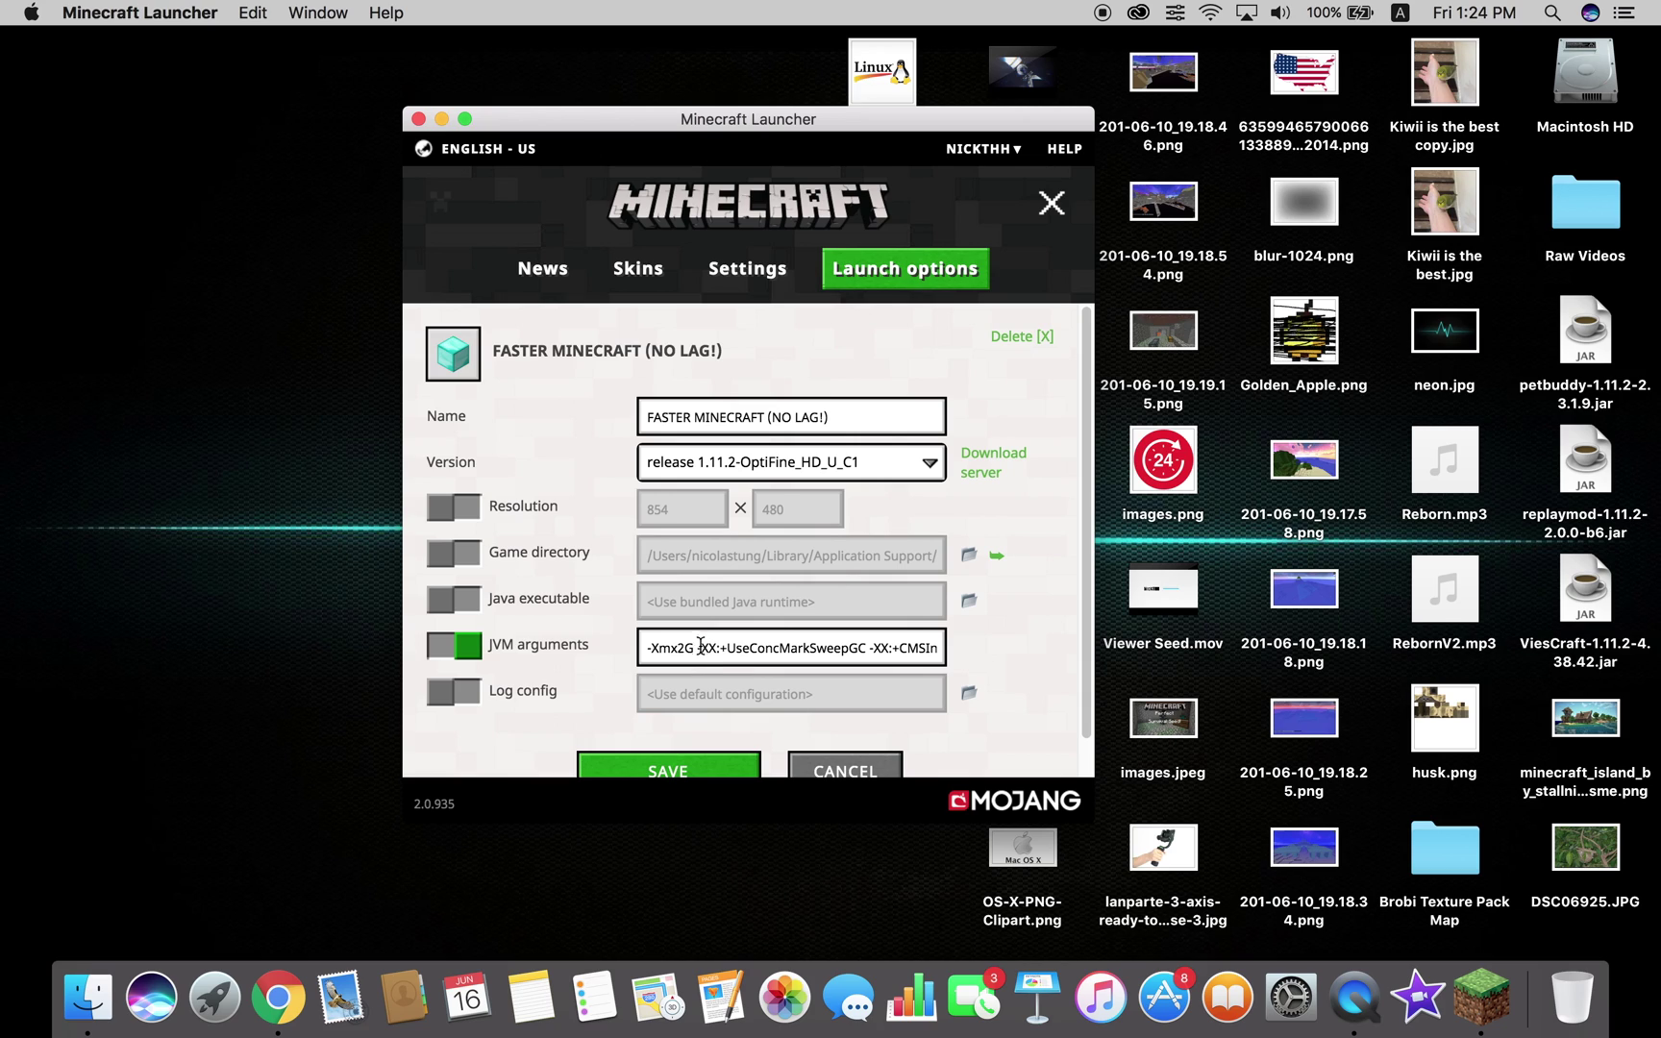
Step: Delete every JVM argument after -Xmx2G
drag(699, 649, 1105, 653)
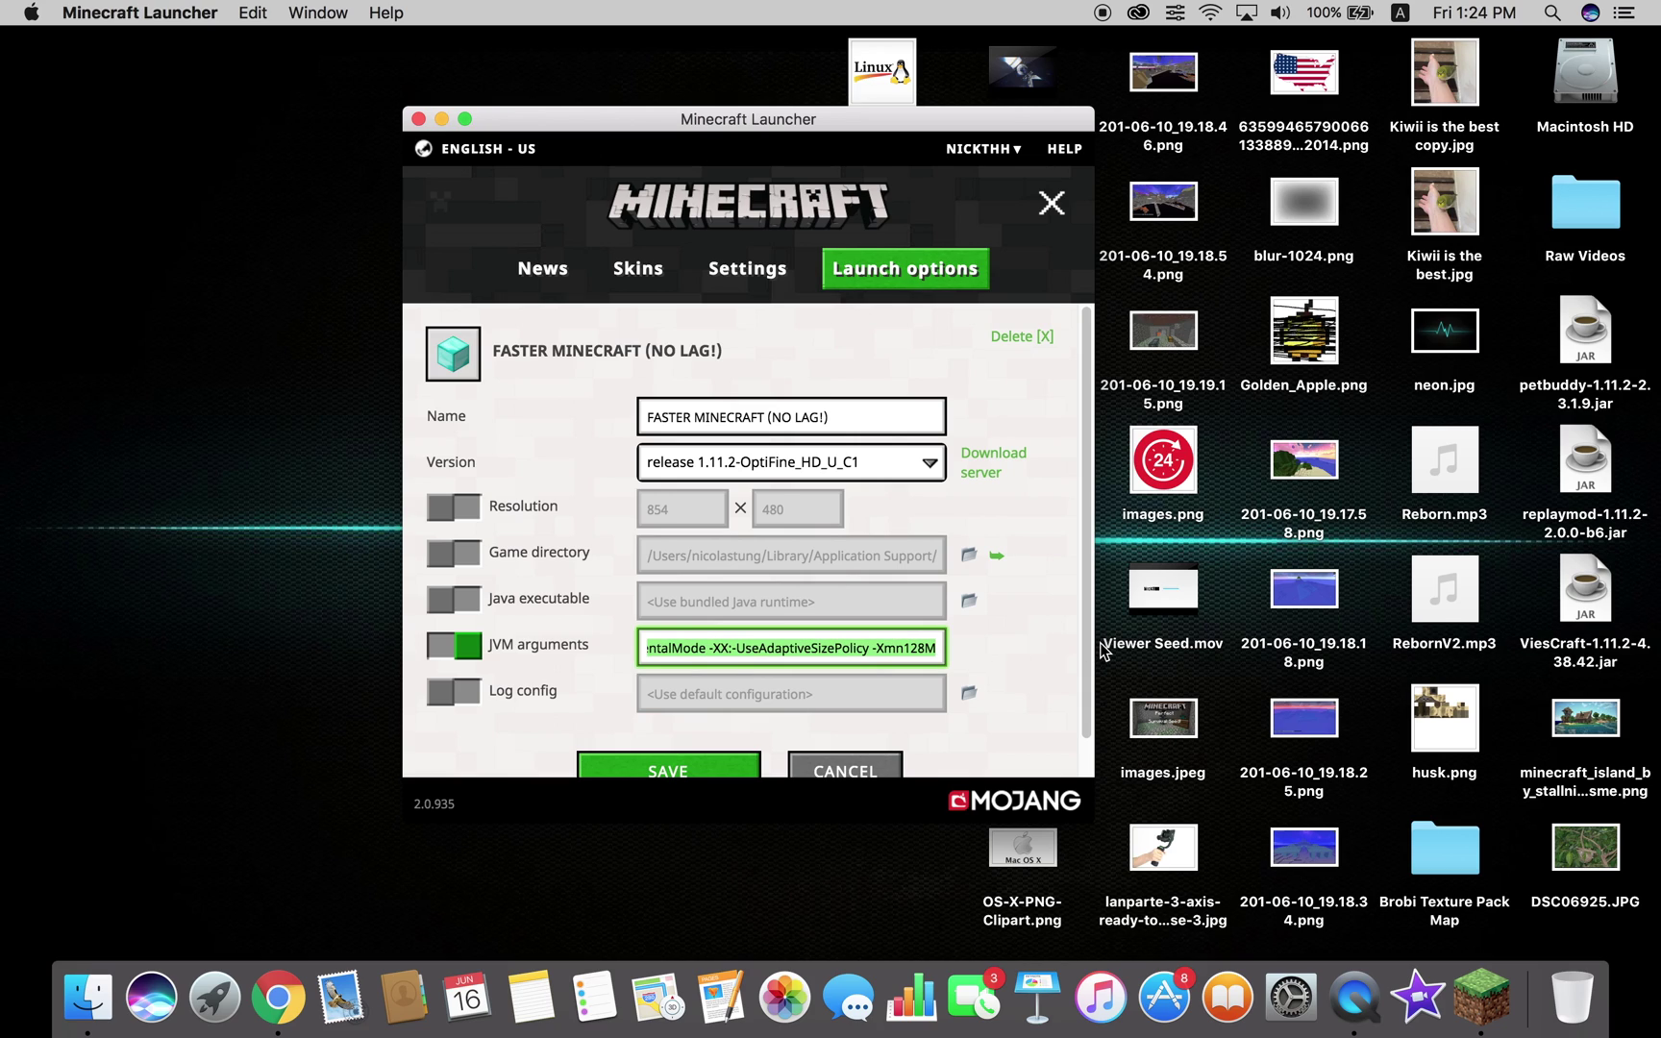
key(BackSpace)
text(-Xmx2G)
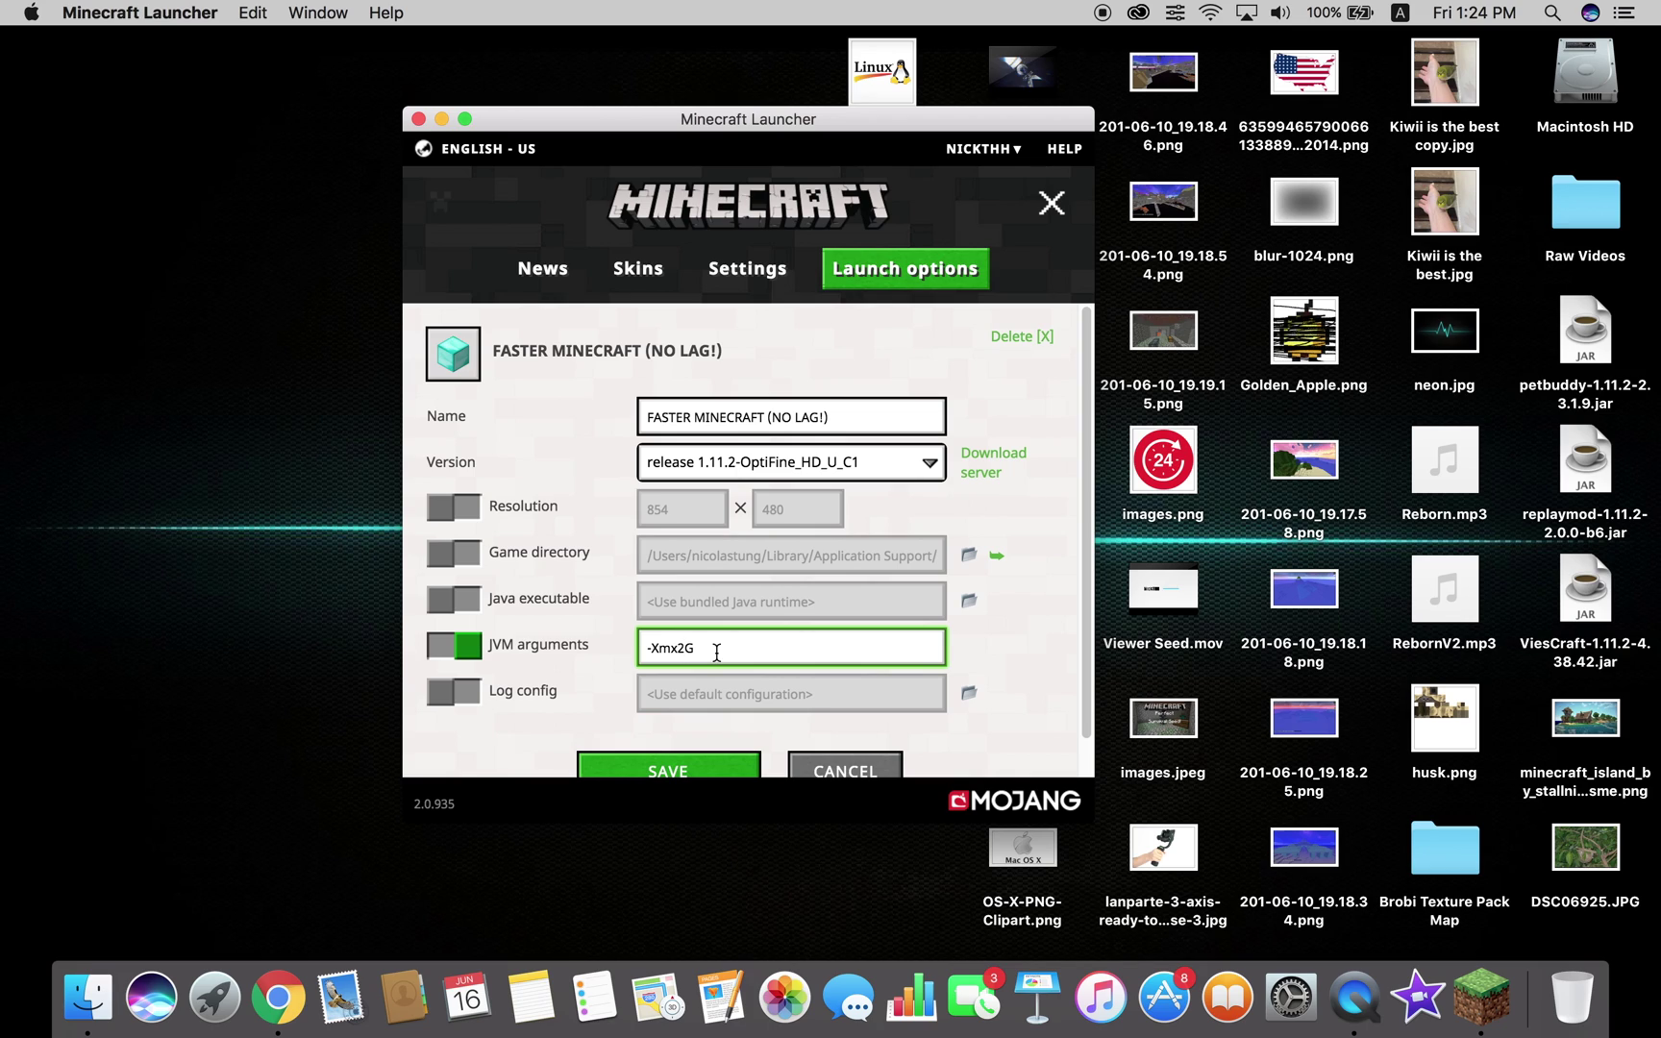
Step: Change the memory argument from -Xmx2G to -Xmx4G
click(686, 648)
key(BackSpace)
text(4)
Step: Show the About This Mac overview from the Apple menu
click(29, 16)
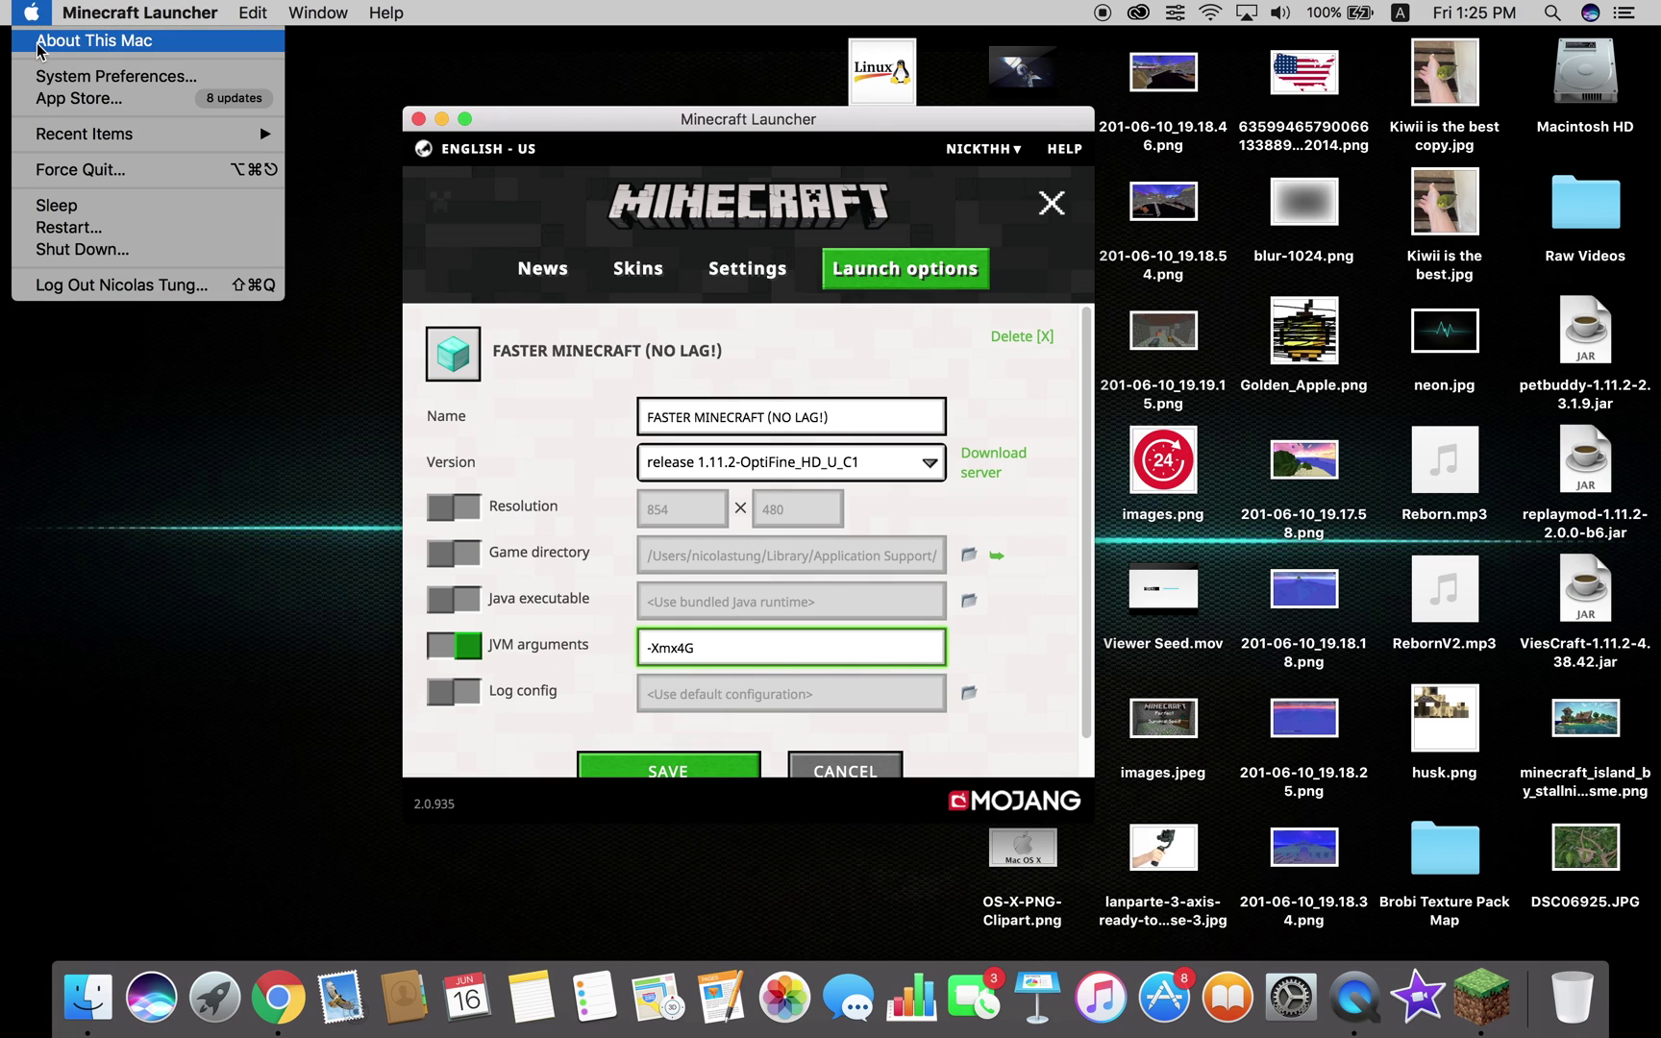
click(37, 44)
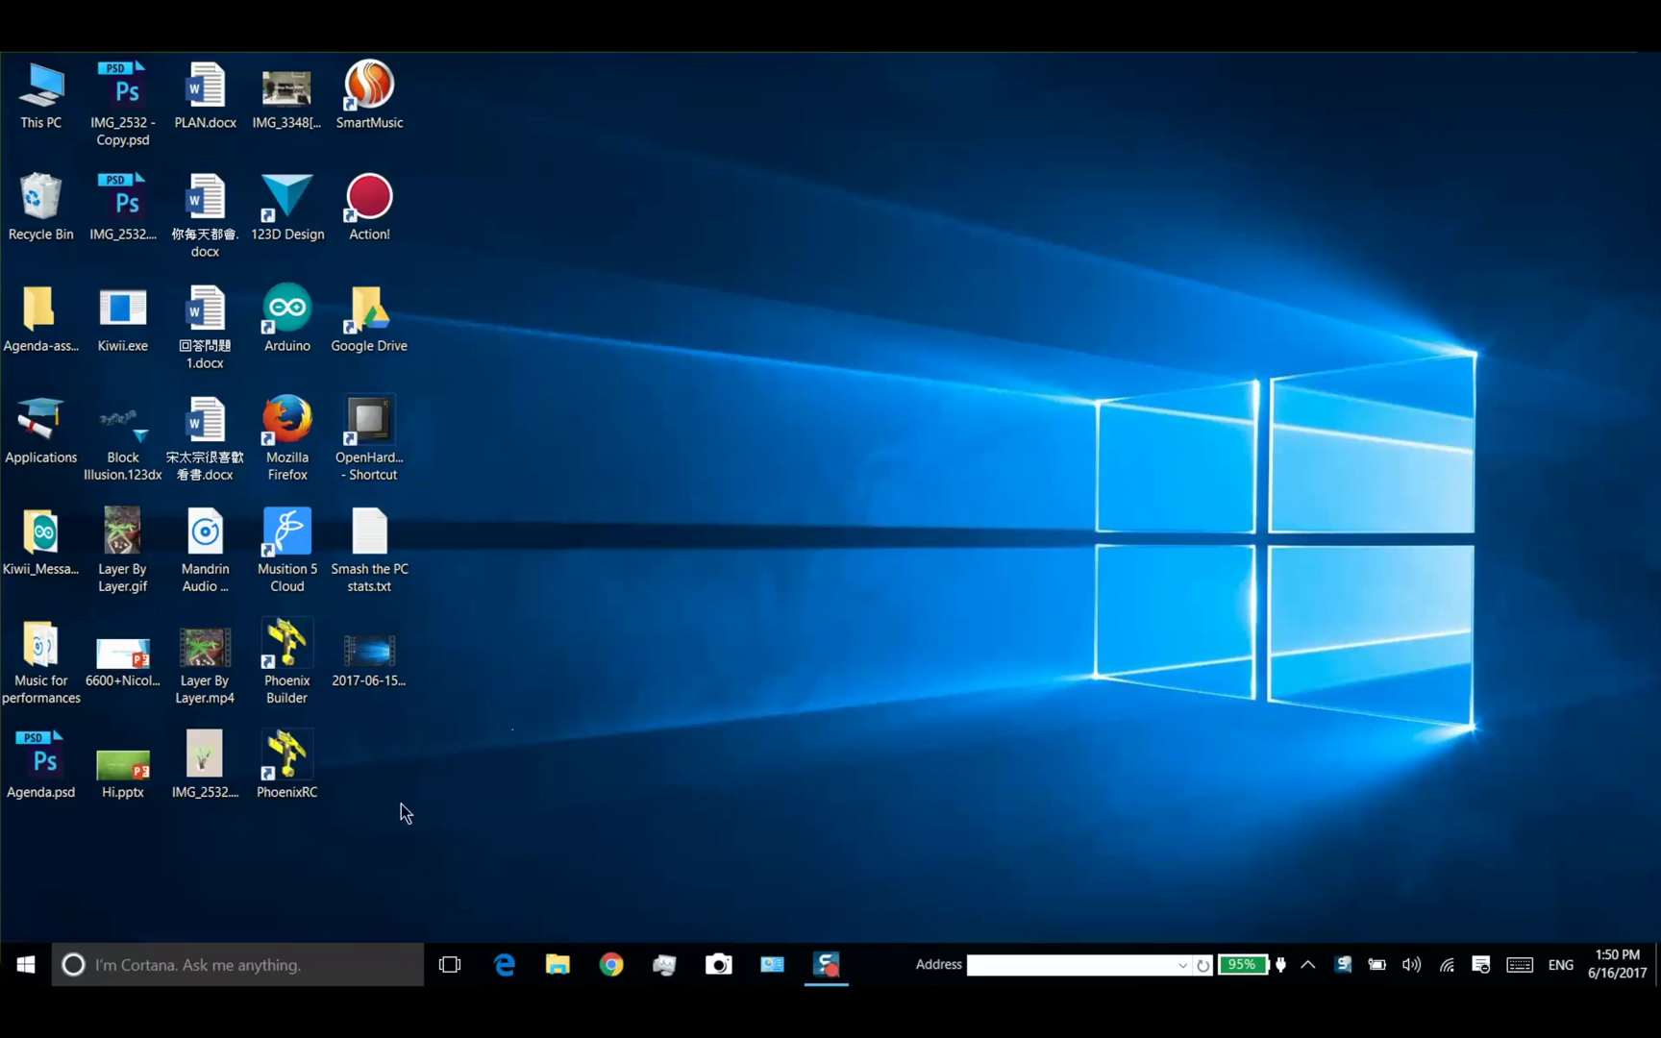
Step: View the PC's About information under Windows Settings > System
click(32, 976)
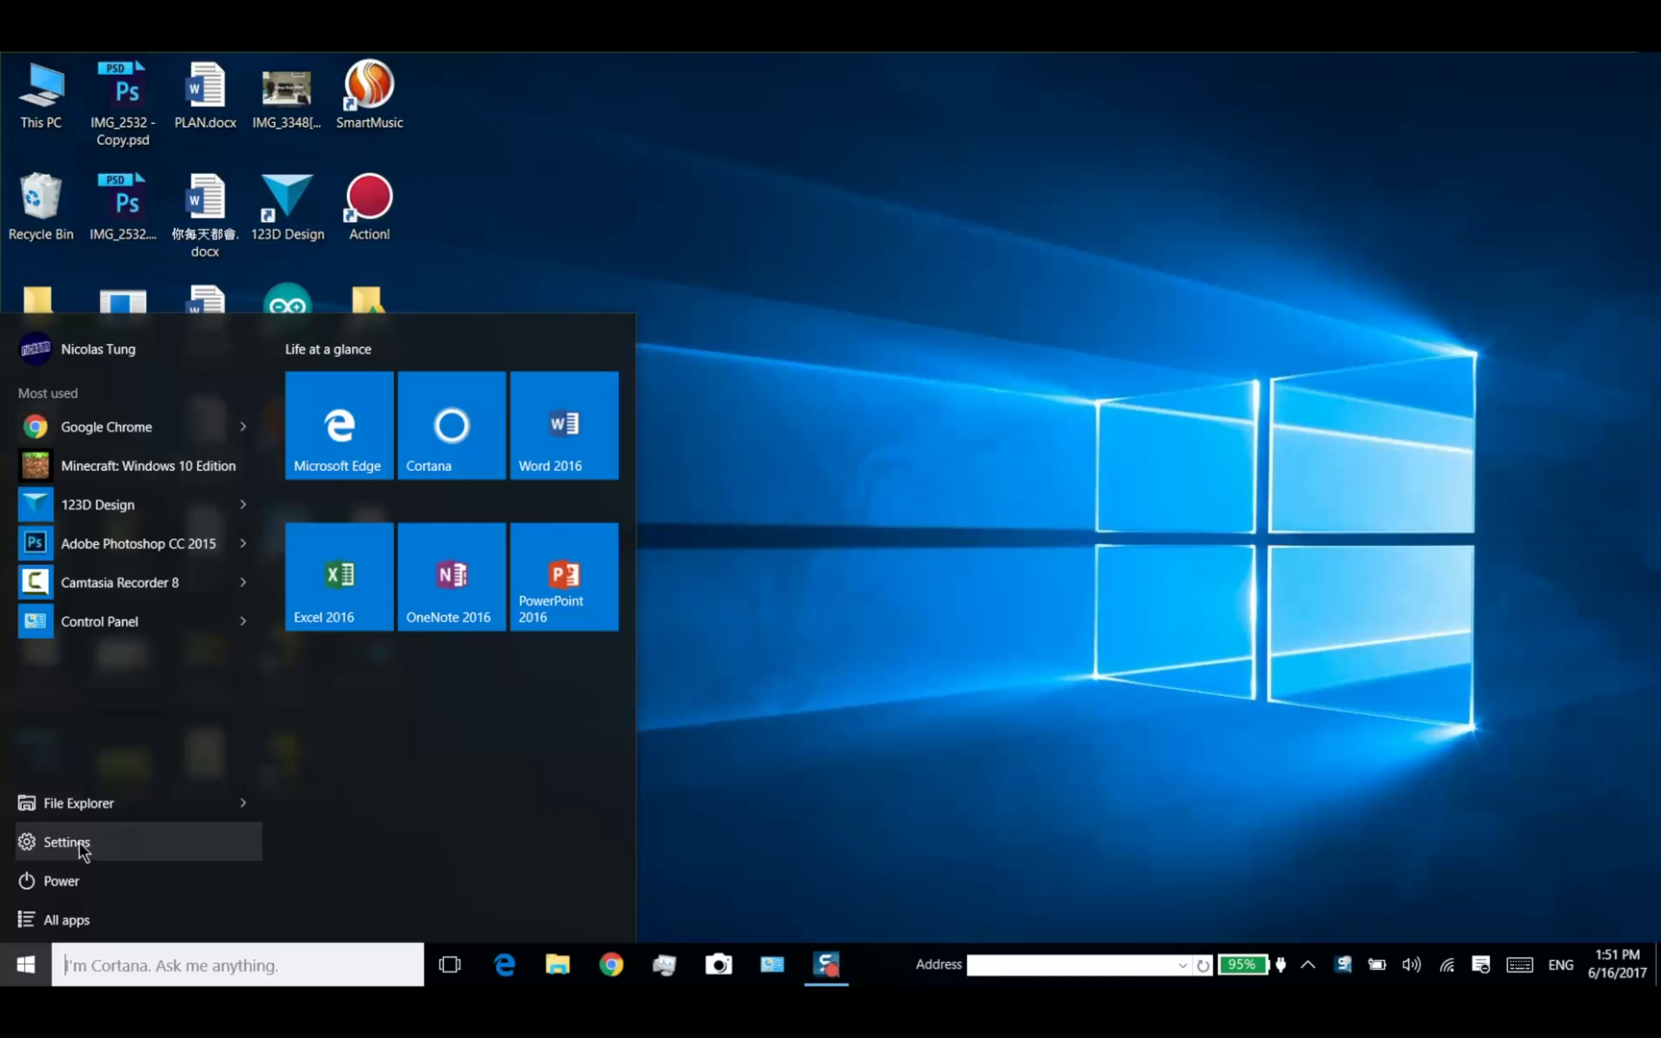
click(81, 846)
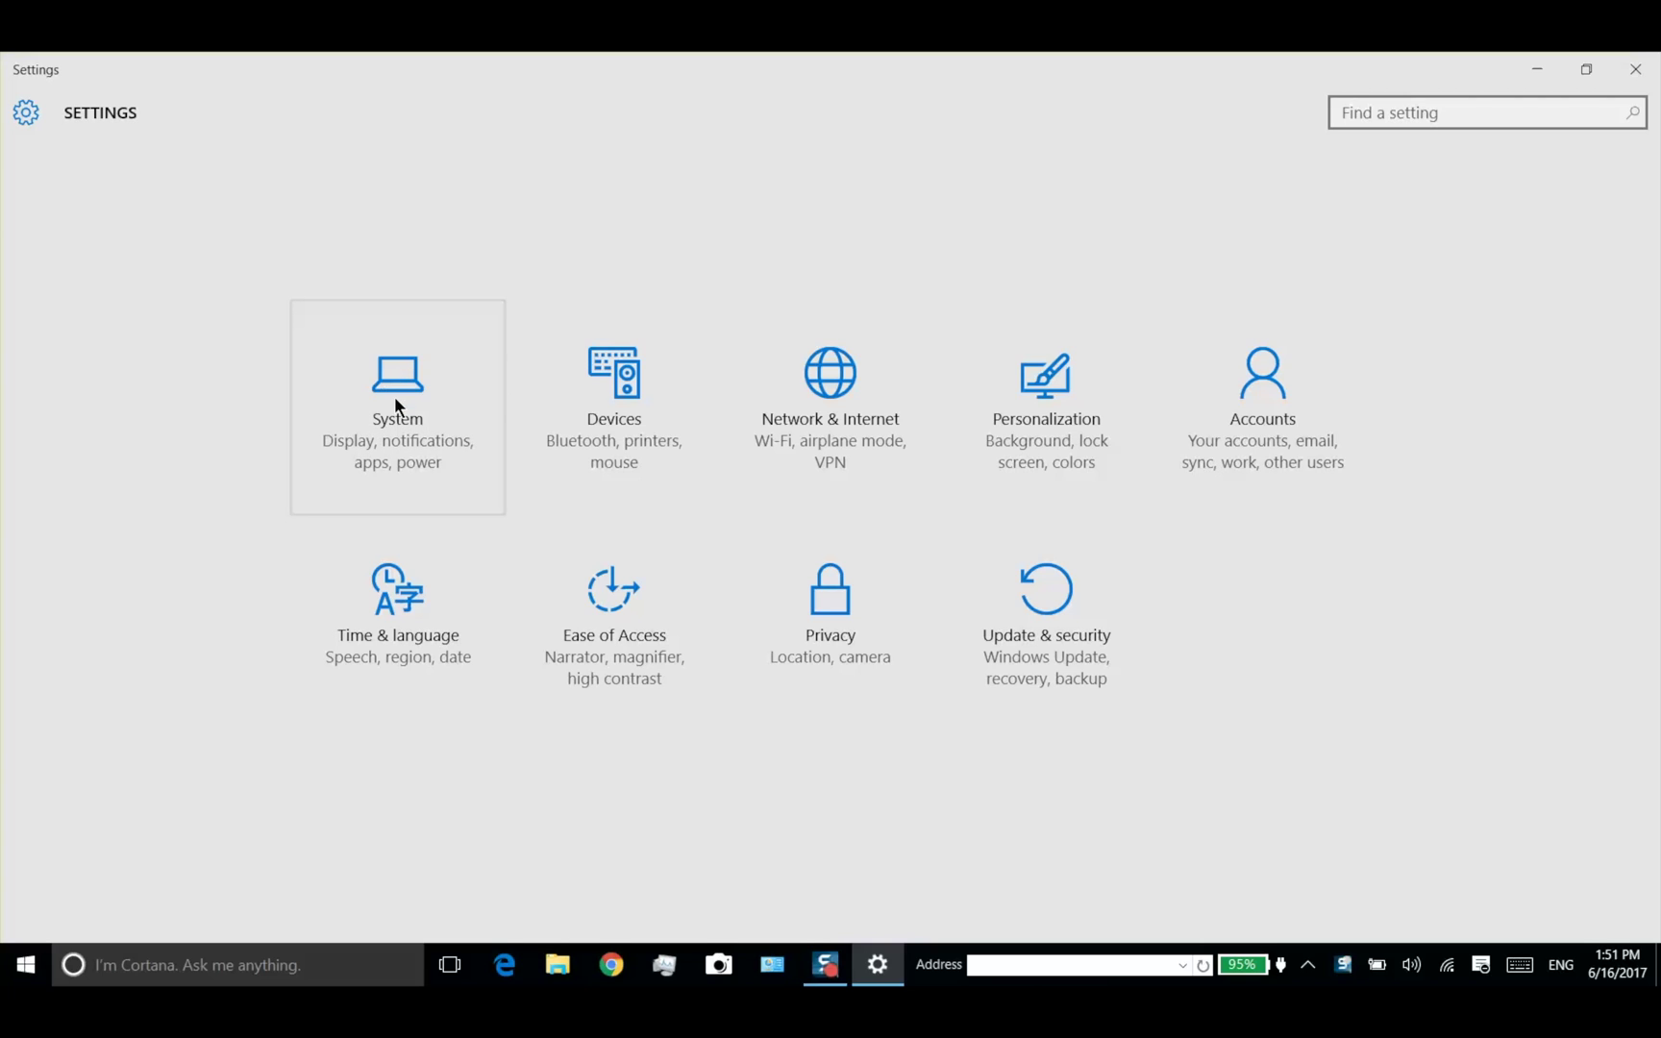
click(394, 404)
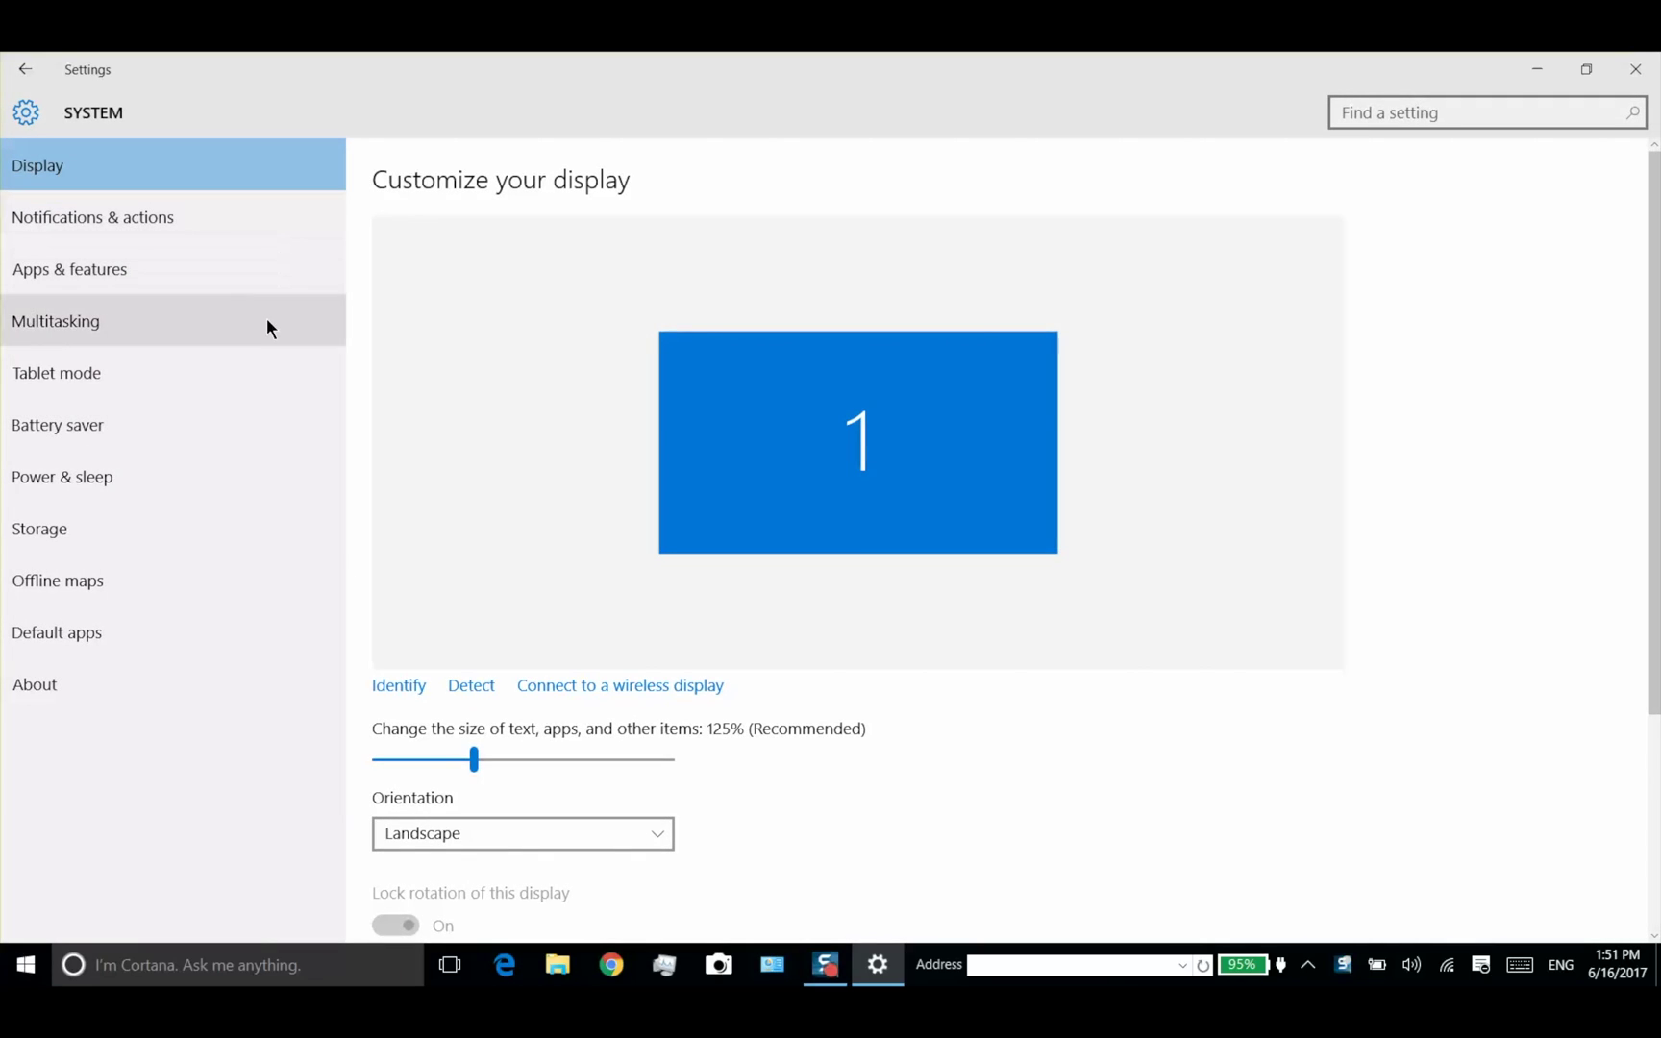
click(58, 685)
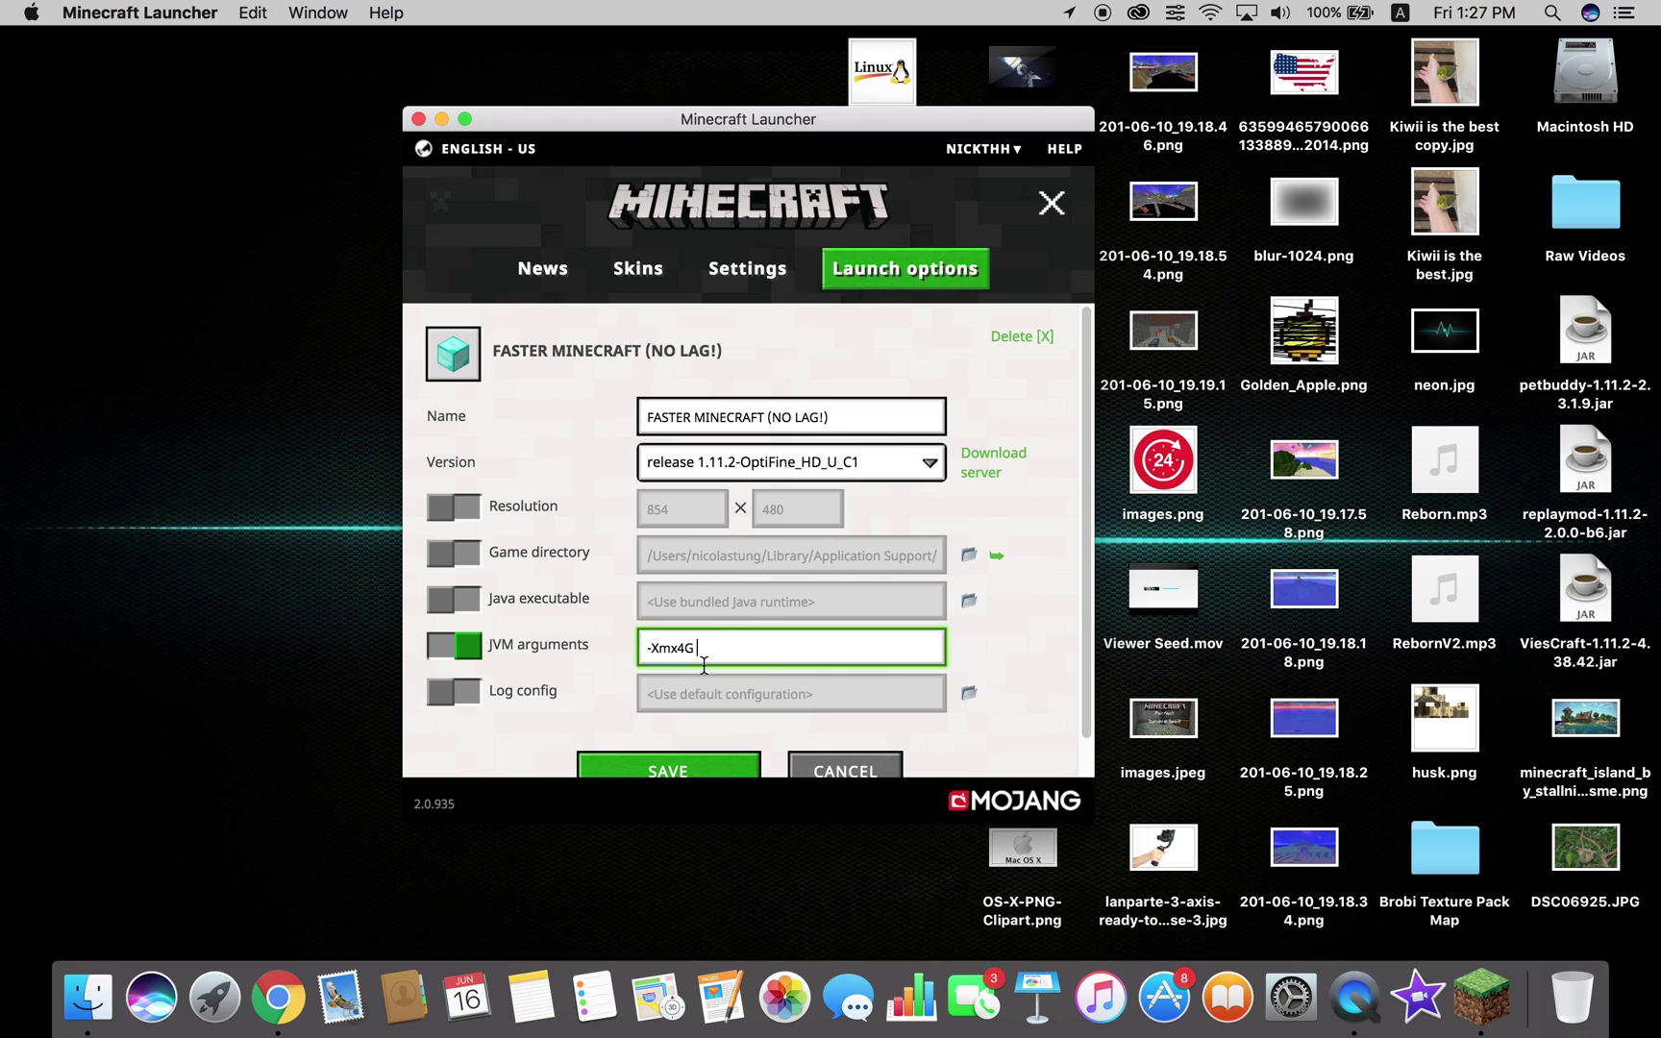
Step: Save the FASTER MINECRAFT (NO LAG!) configuration
click(651, 764)
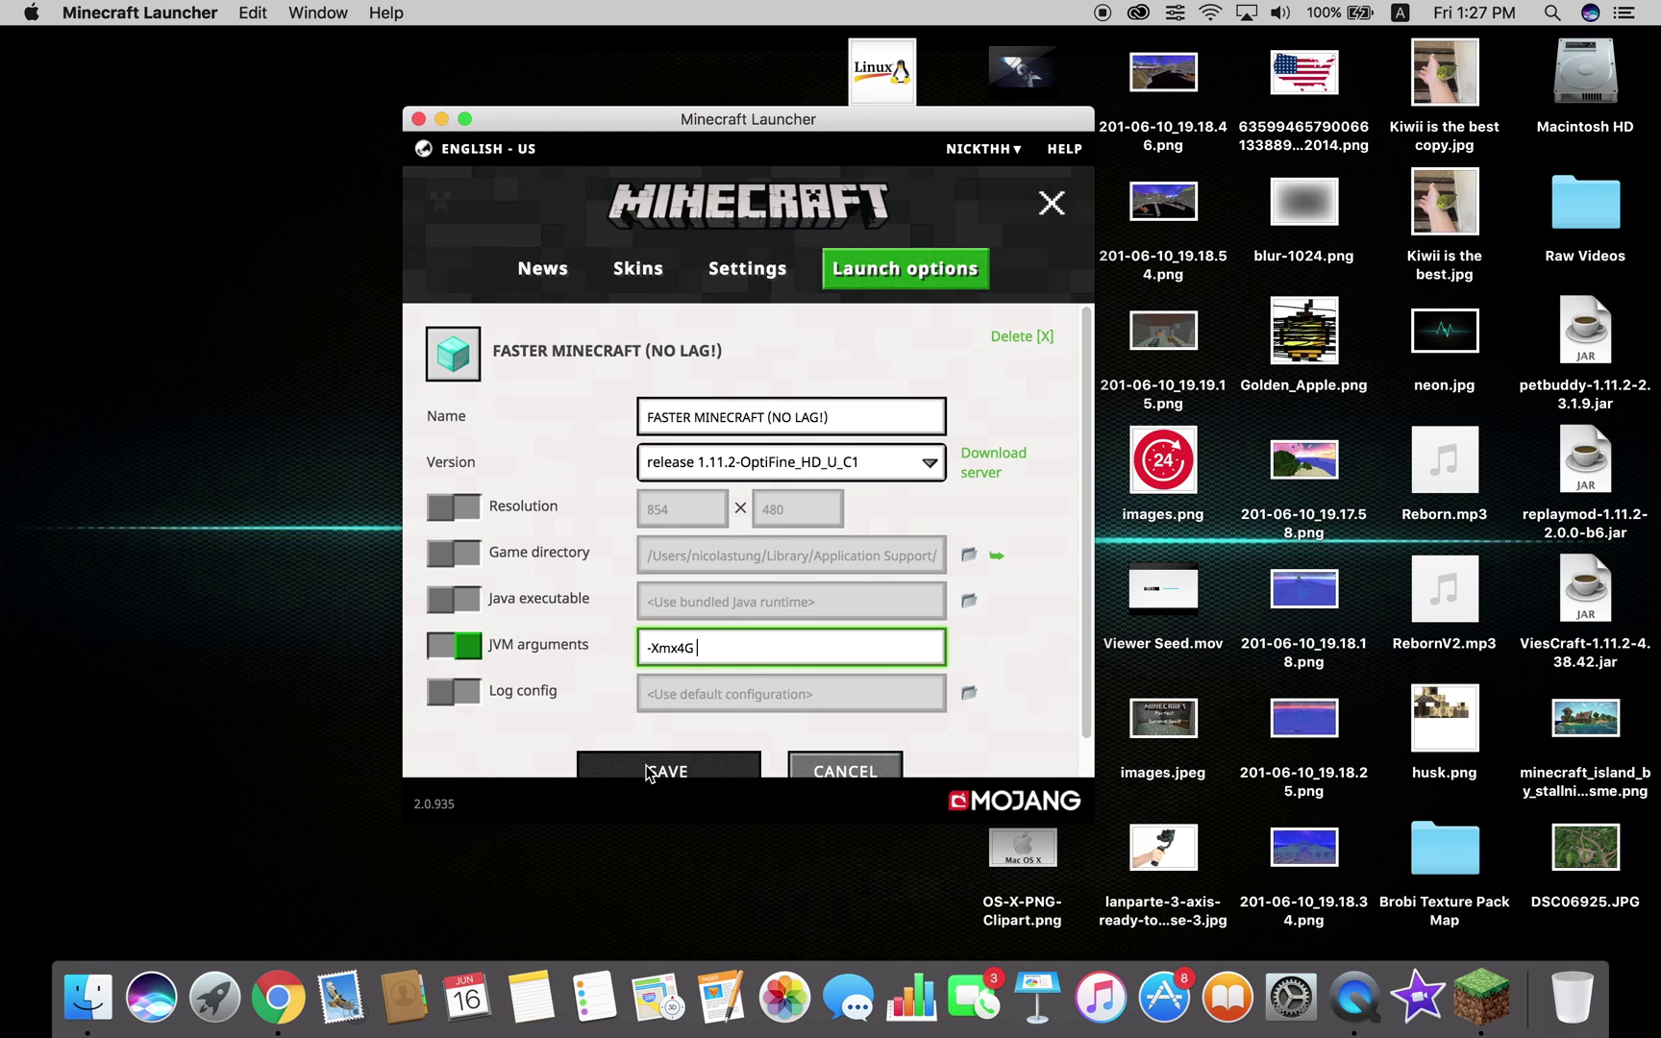
click(650, 769)
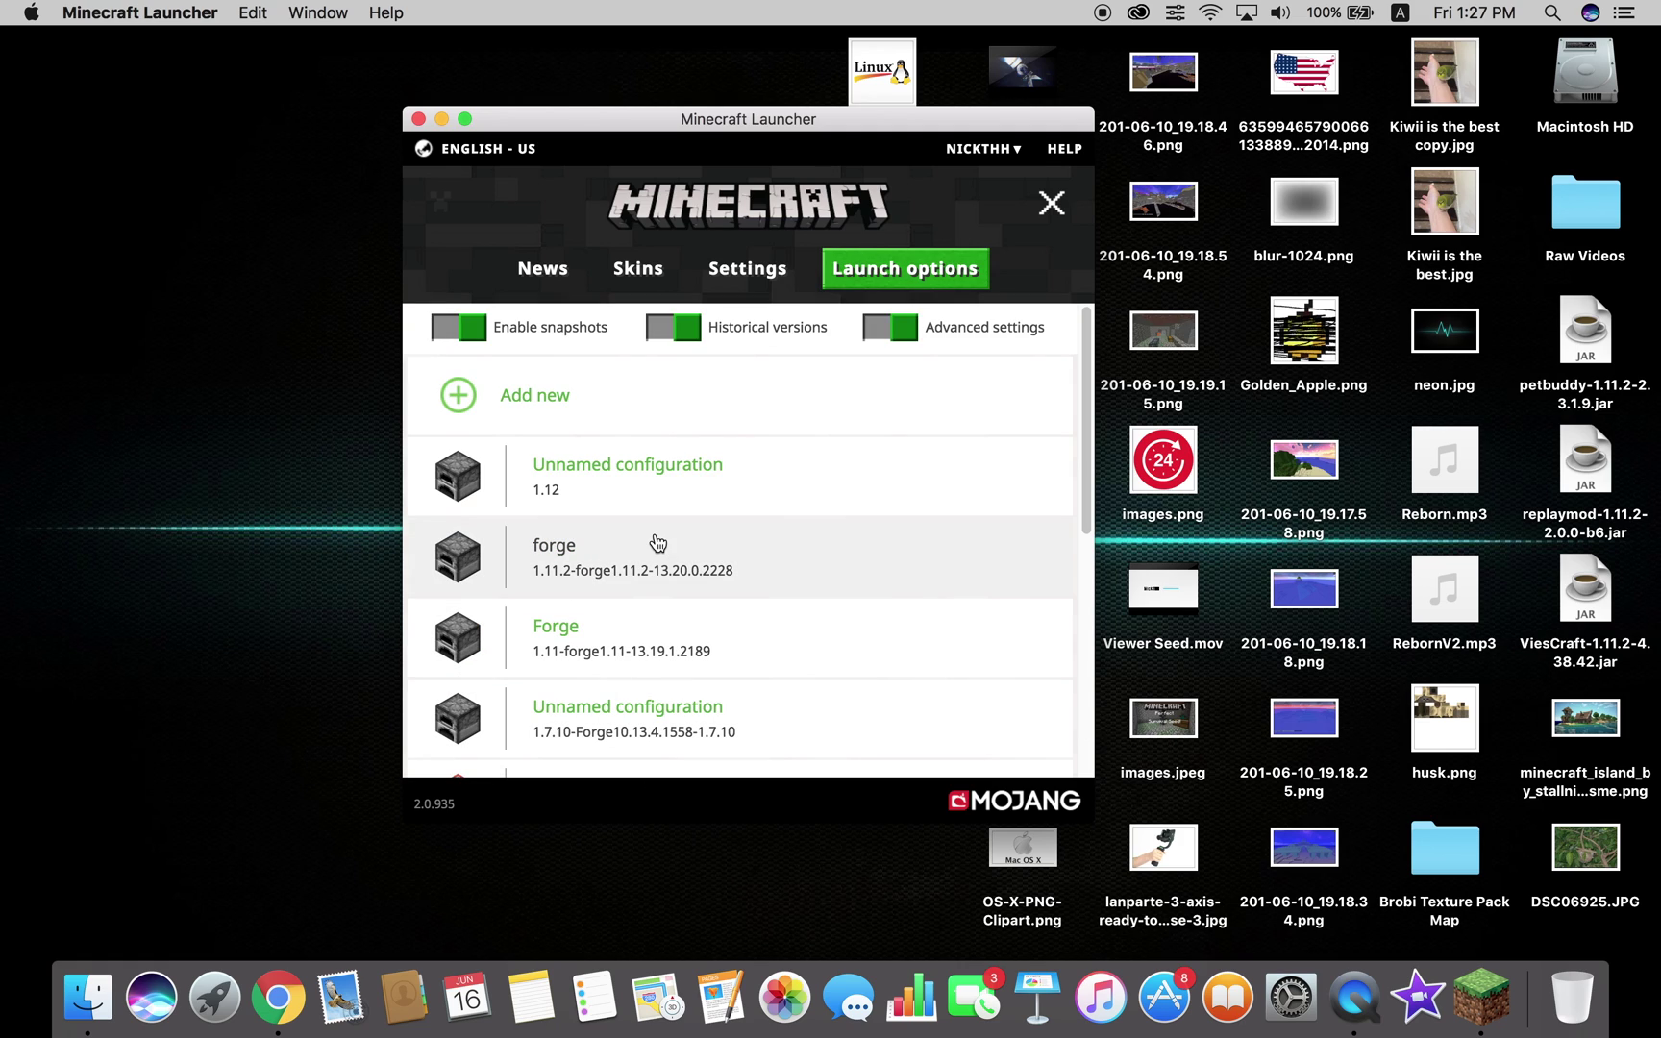
scroll(662, 481, down, 5)
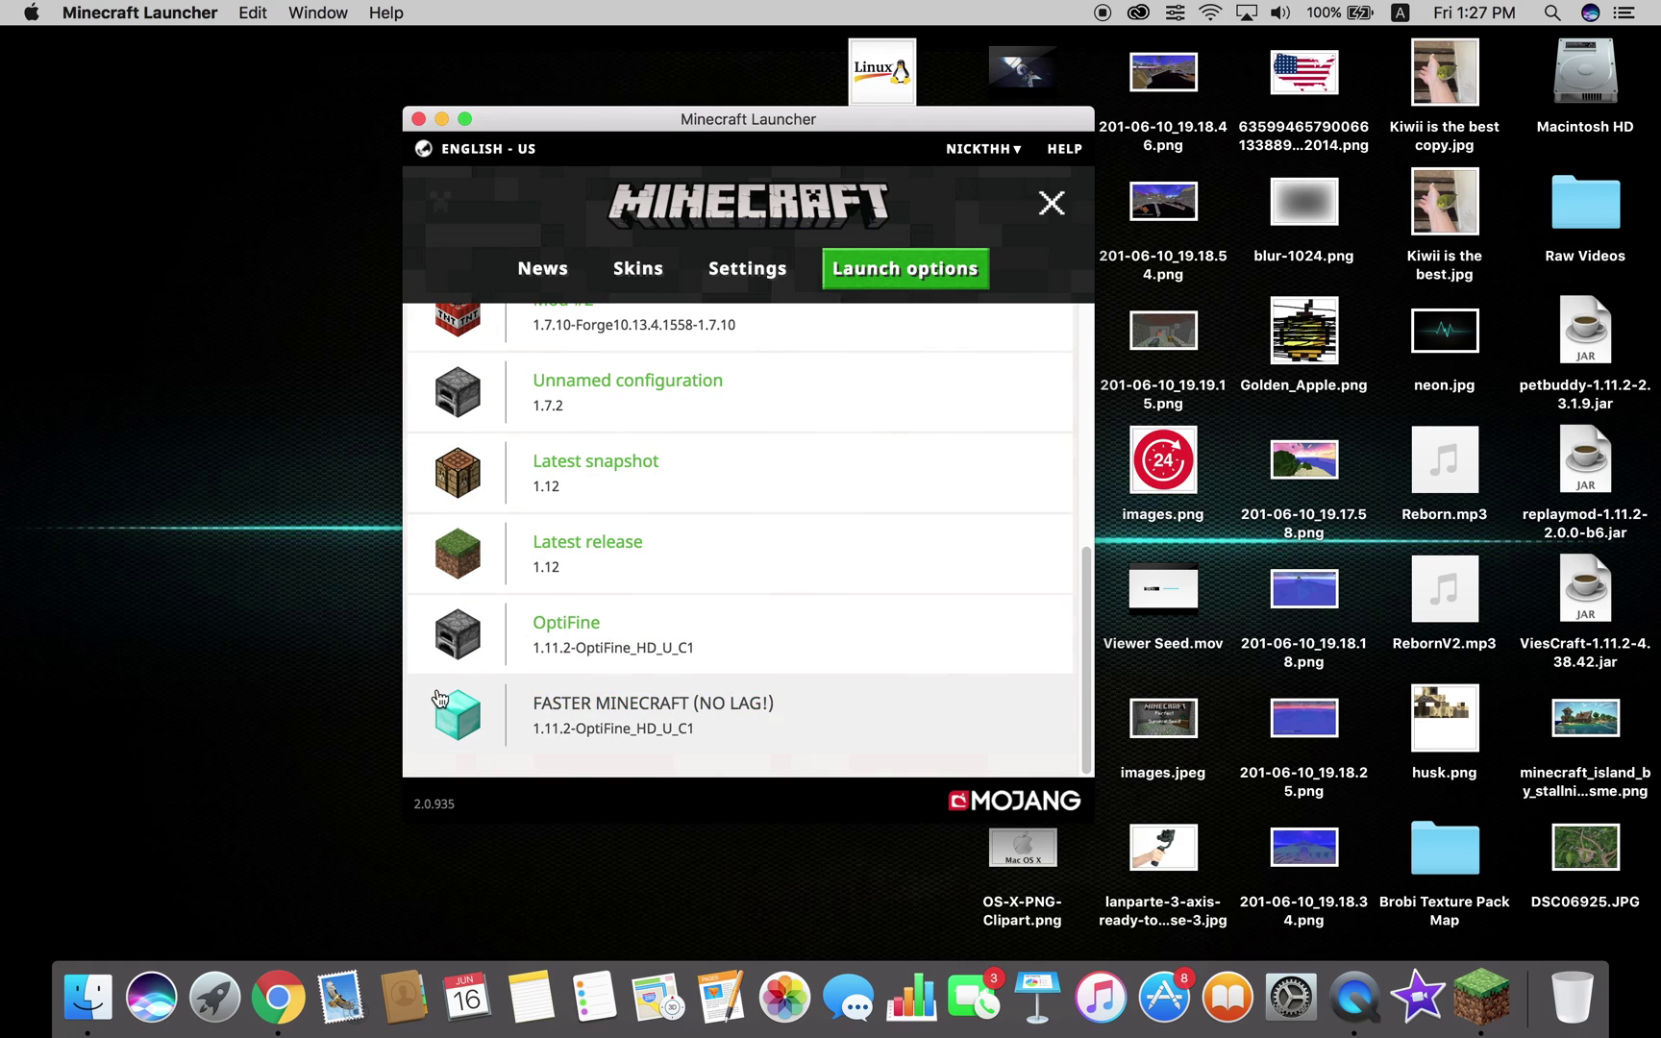
Step: Select FASTER MINECRAFT (NO LAG!) as the play profile and launch it
click(565, 278)
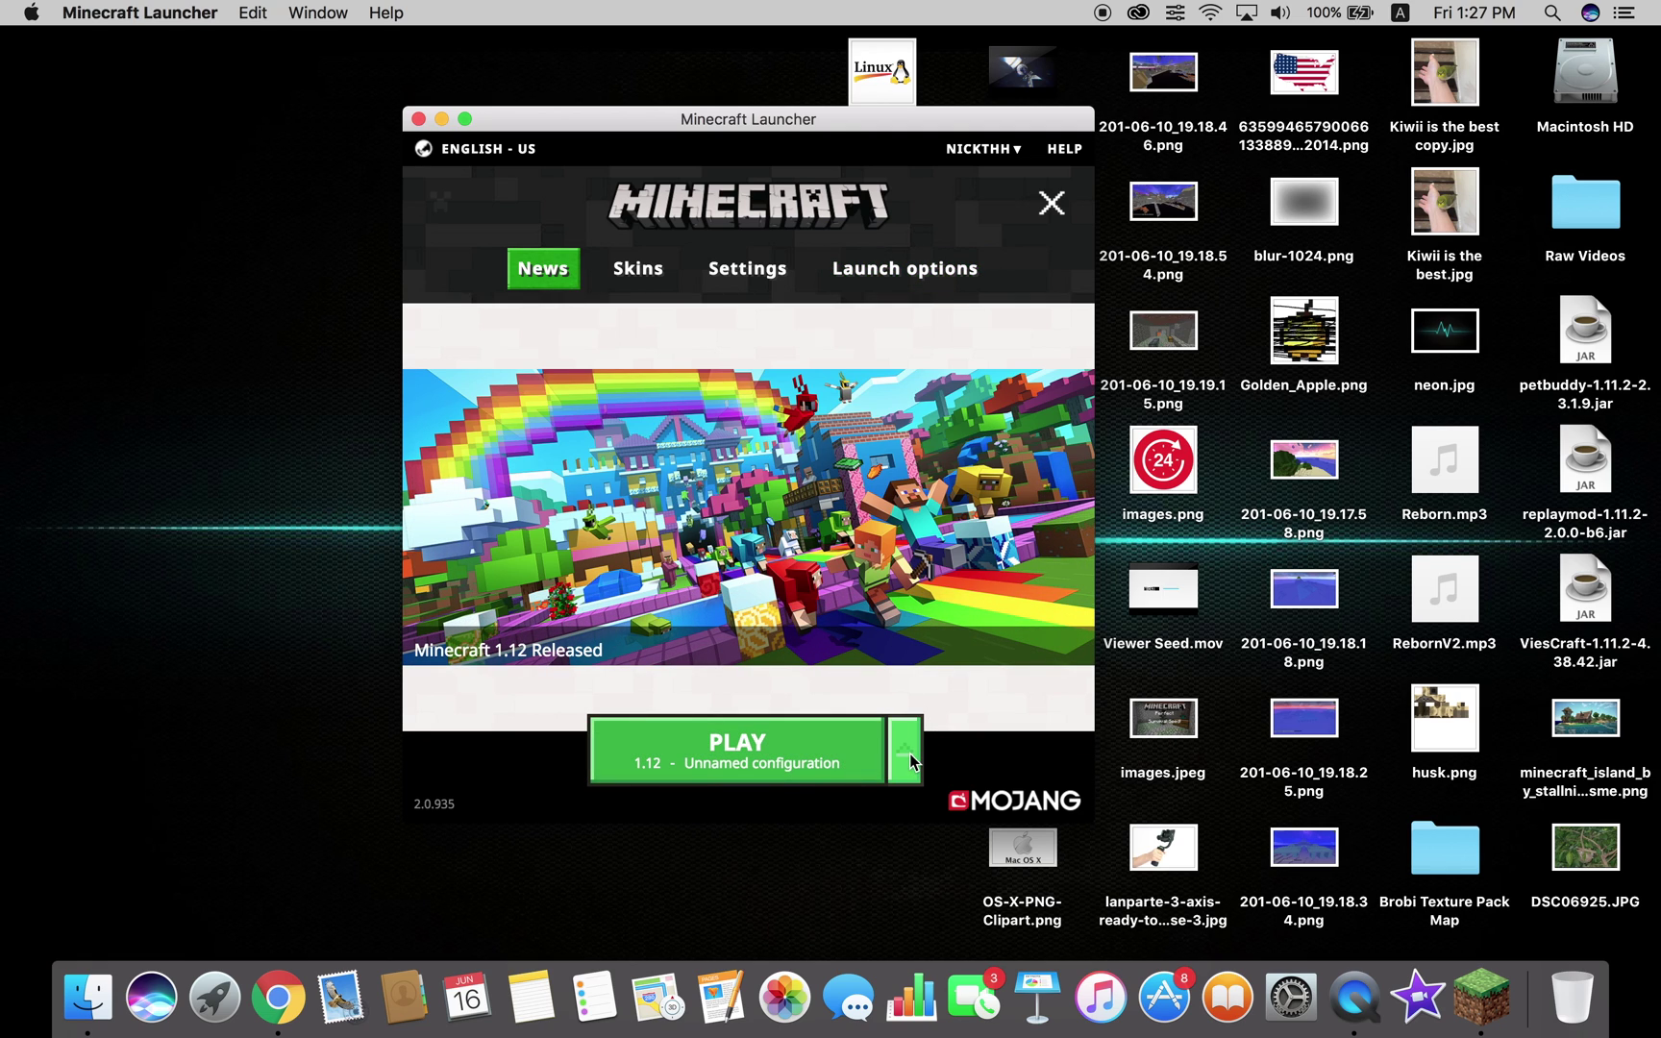
click(909, 754)
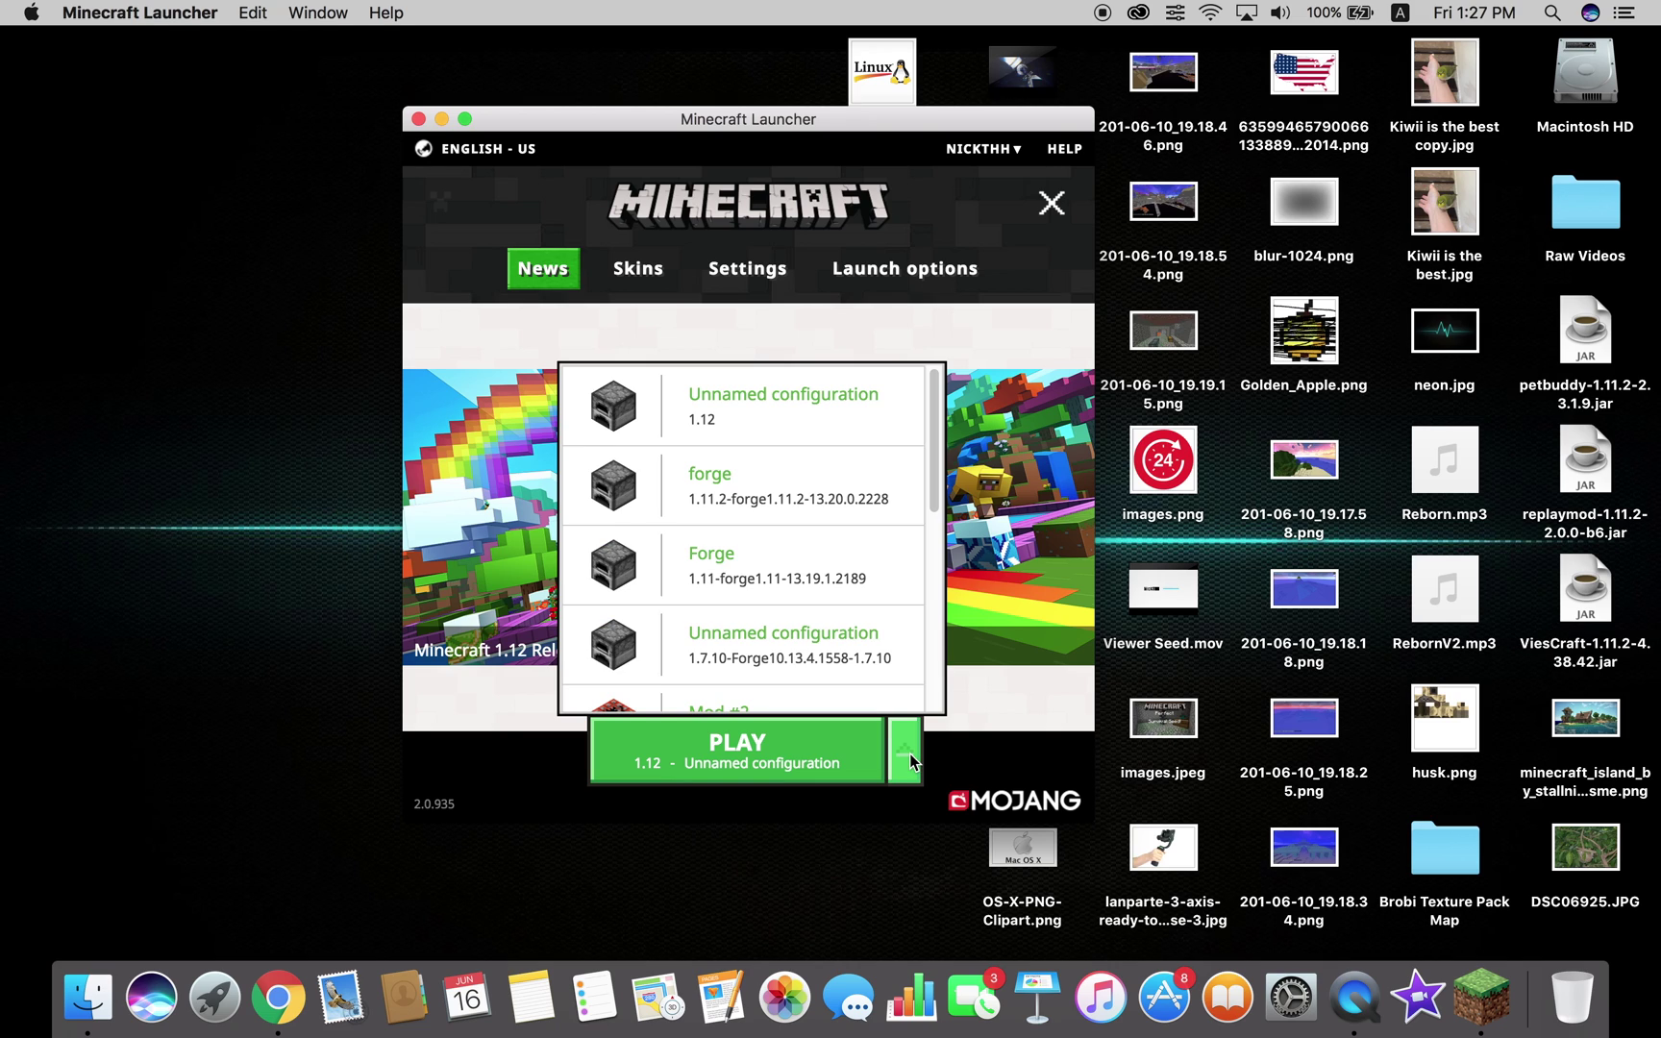
scroll(864, 635, down, 5)
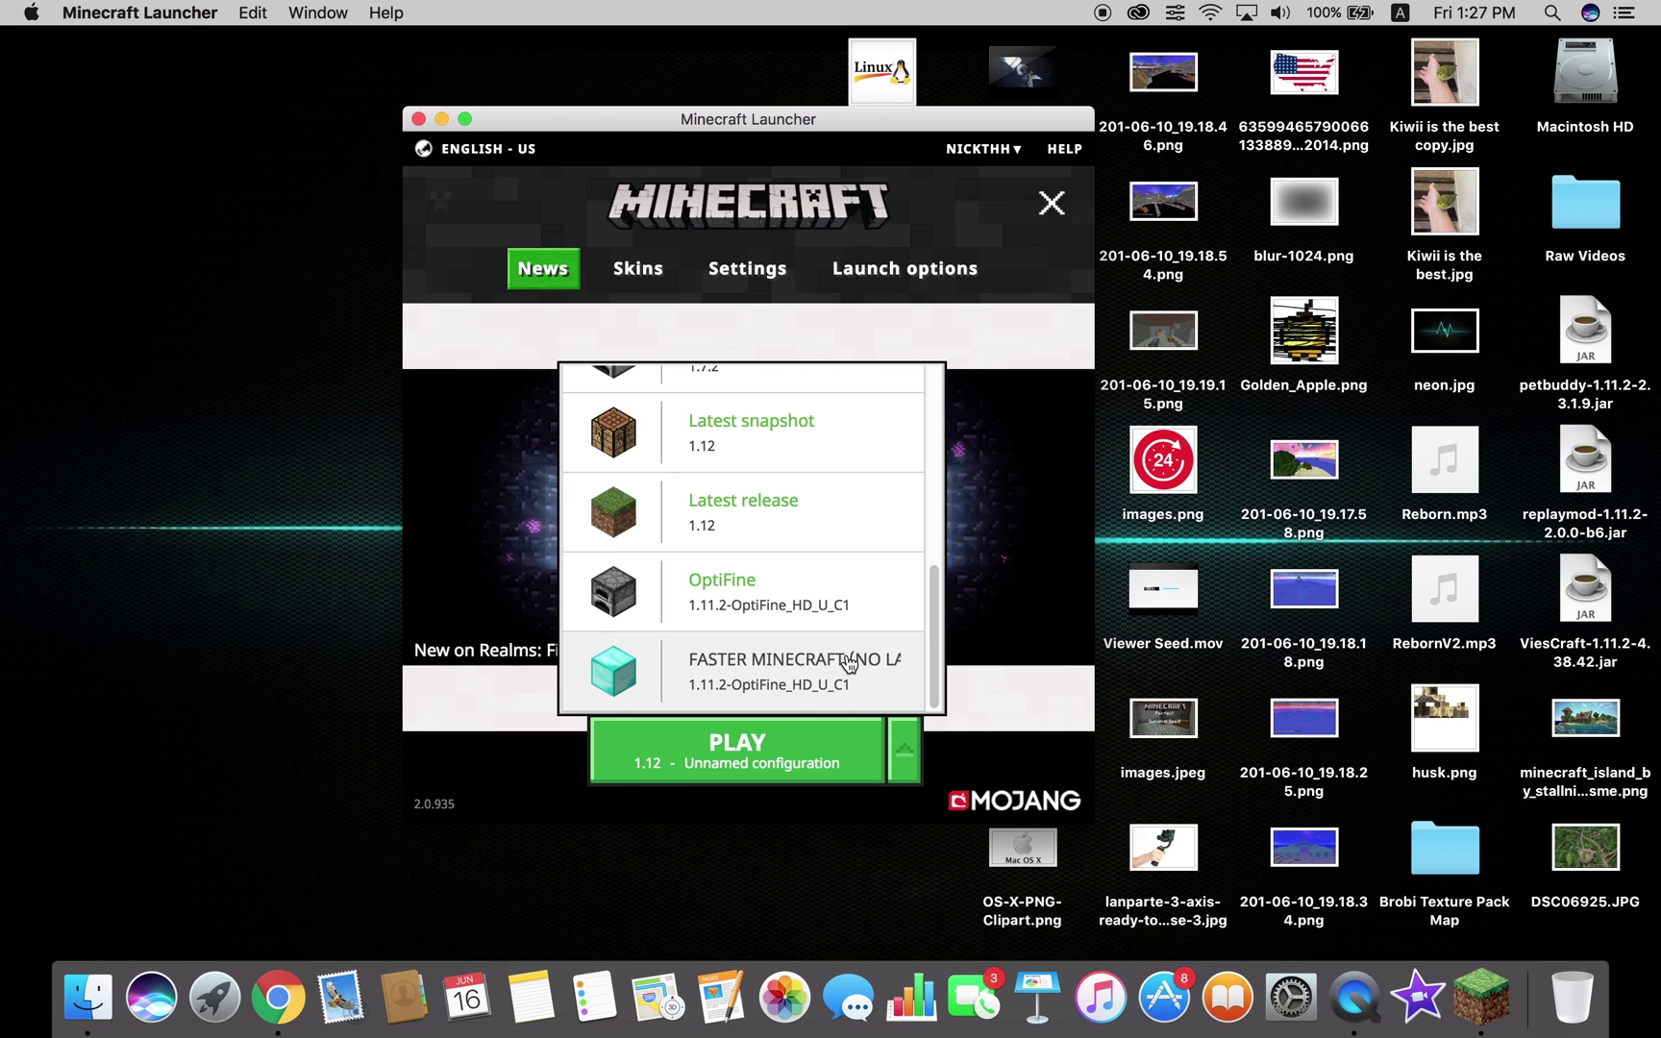
click(850, 664)
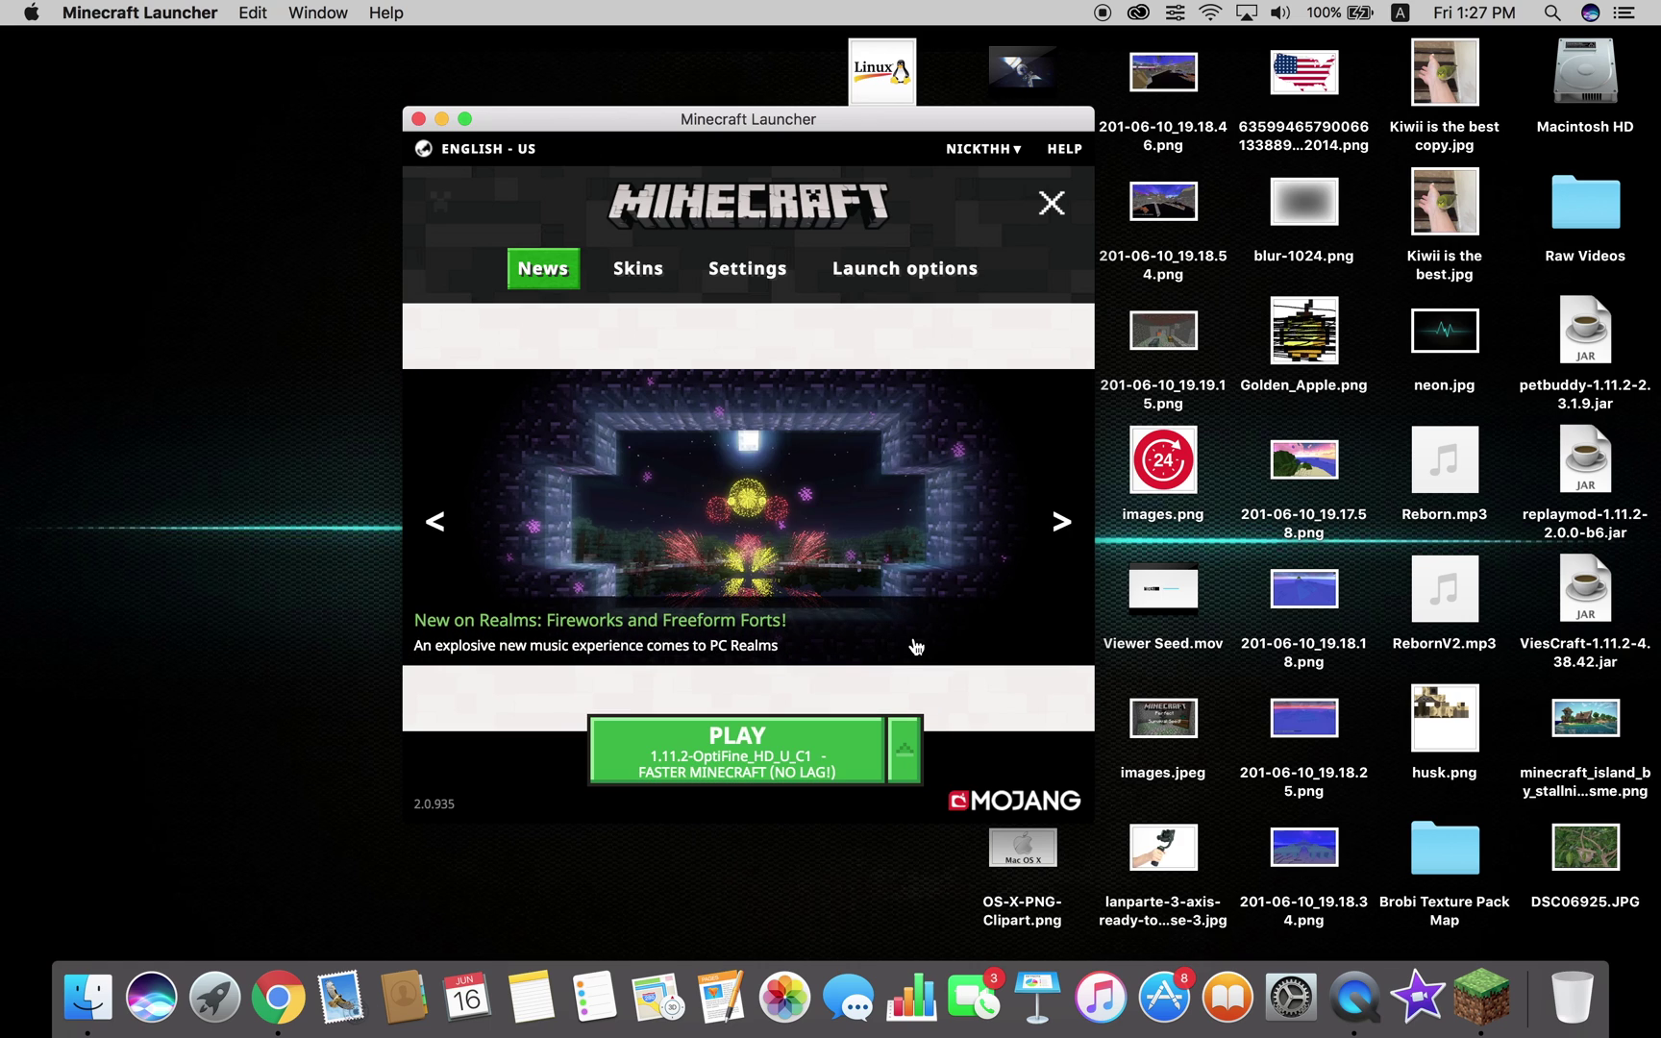
click(850, 754)
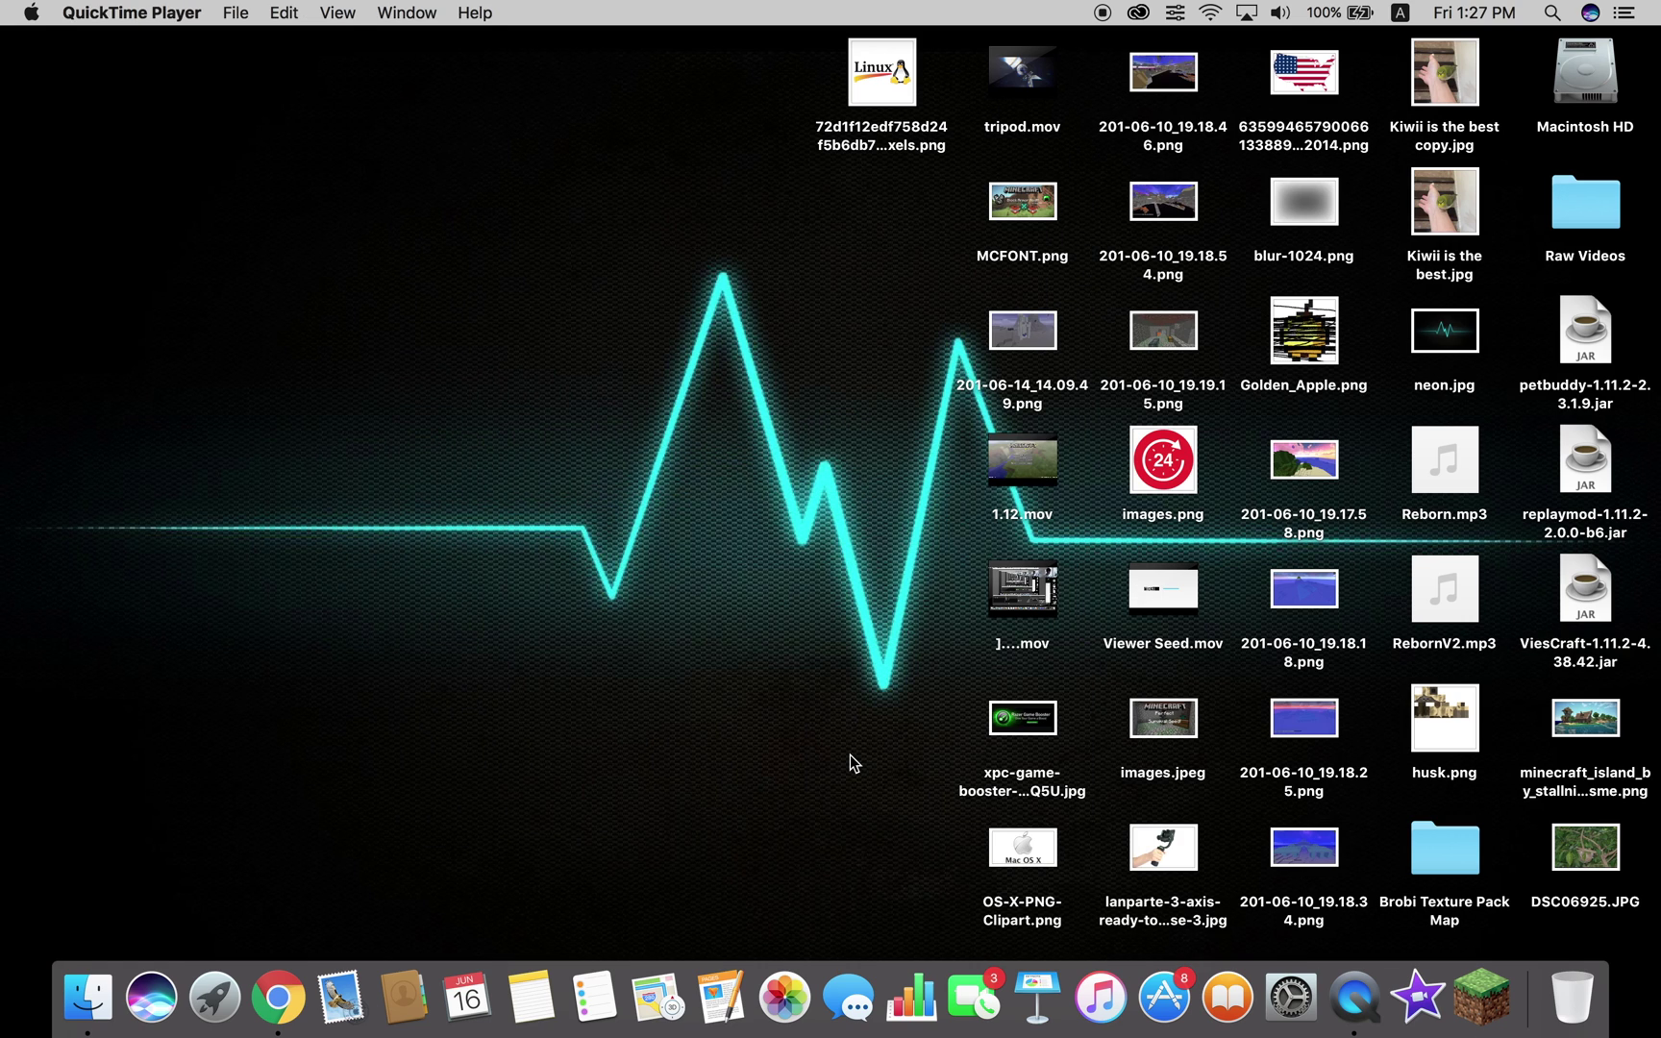
Step: Start Minecraft 1.11.2 and load a world from the Singleplayer list
click(1373, 1014)
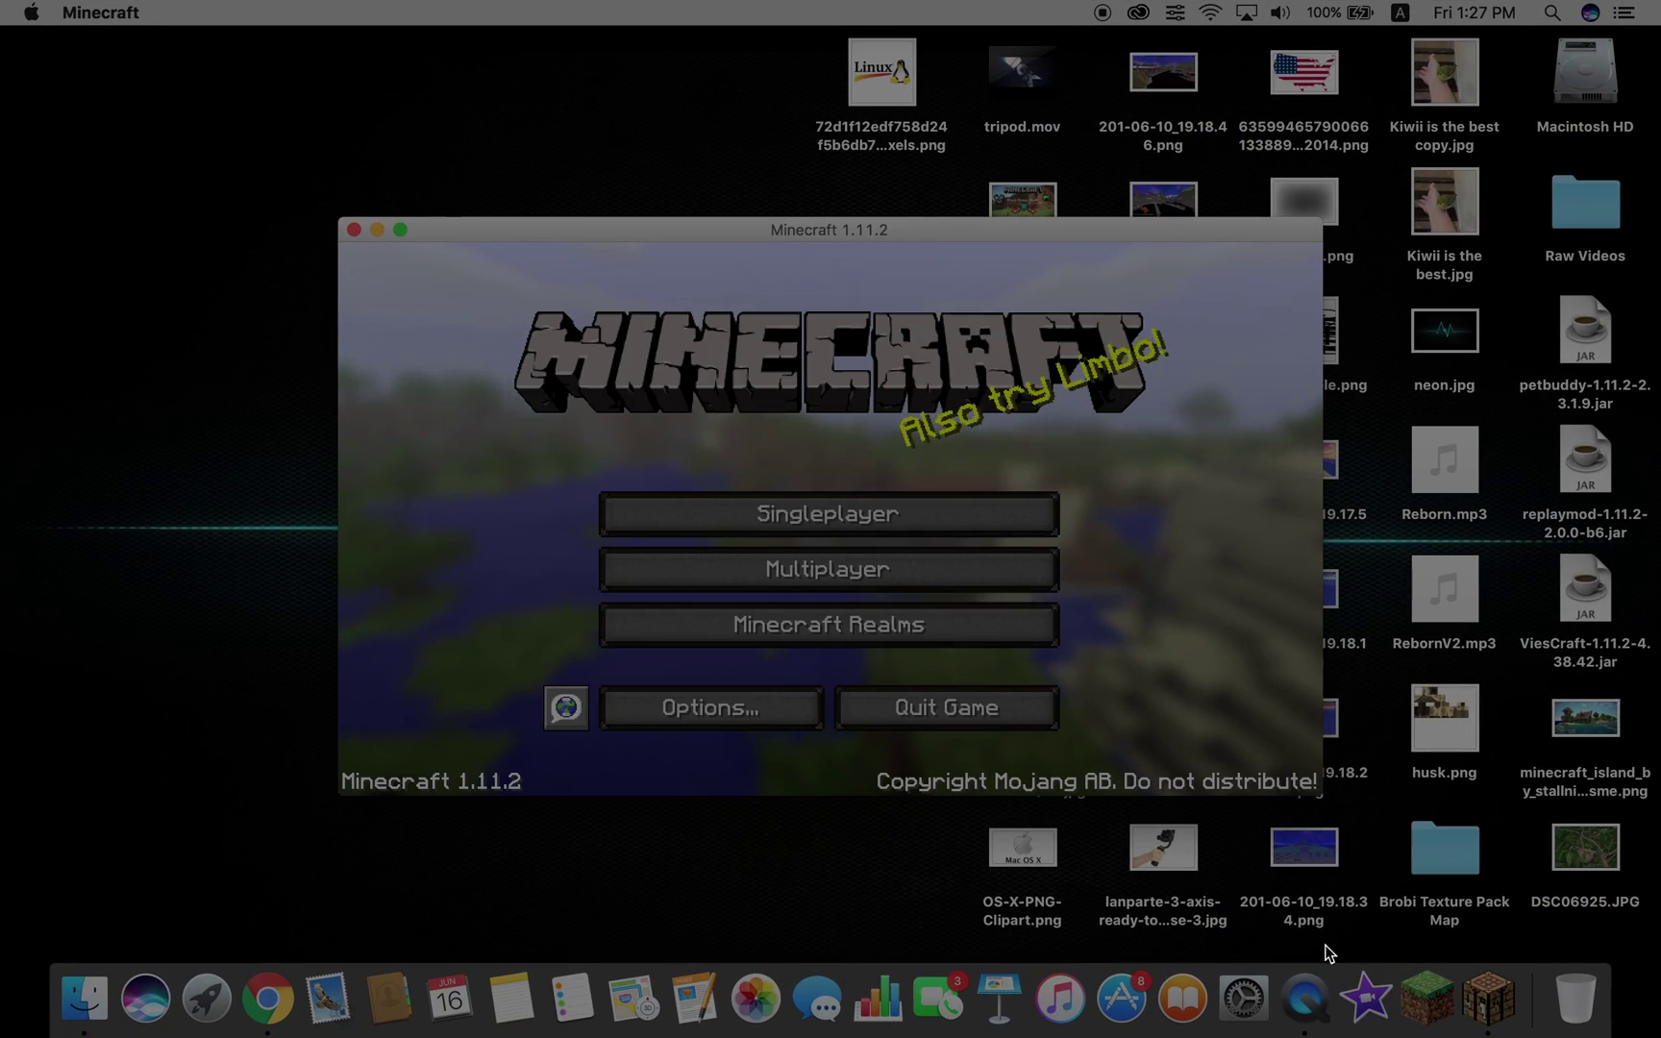
key(F2)
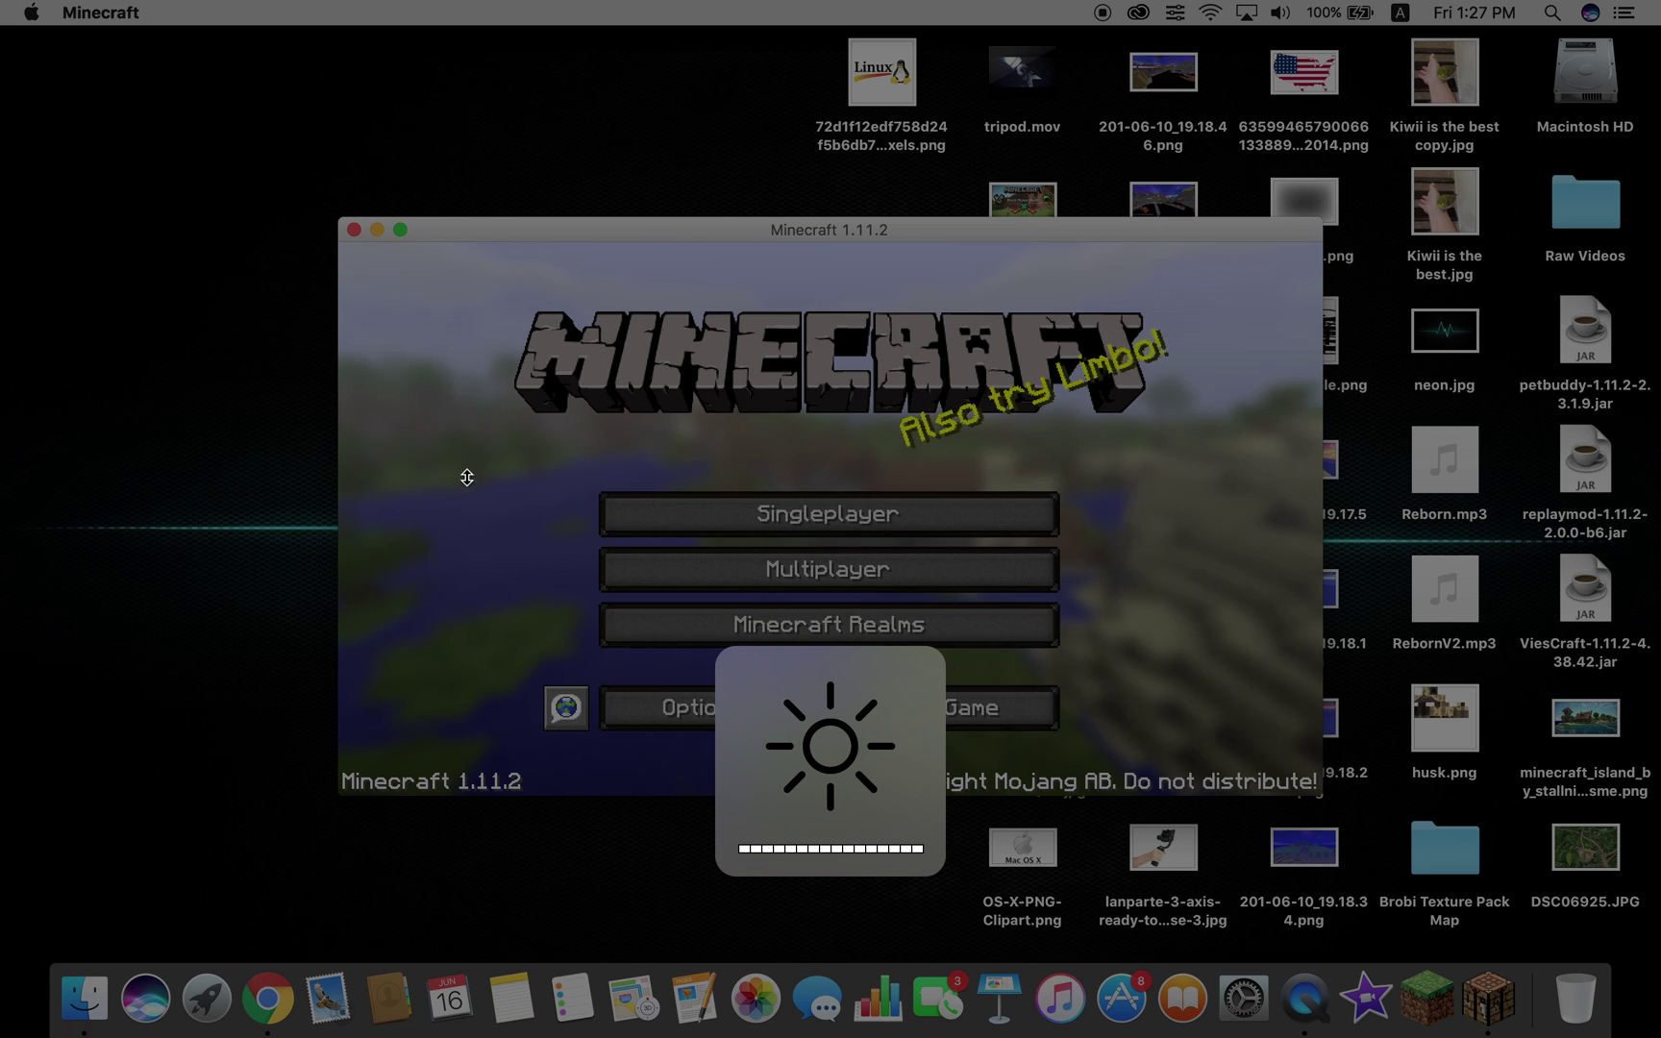
click(709, 506)
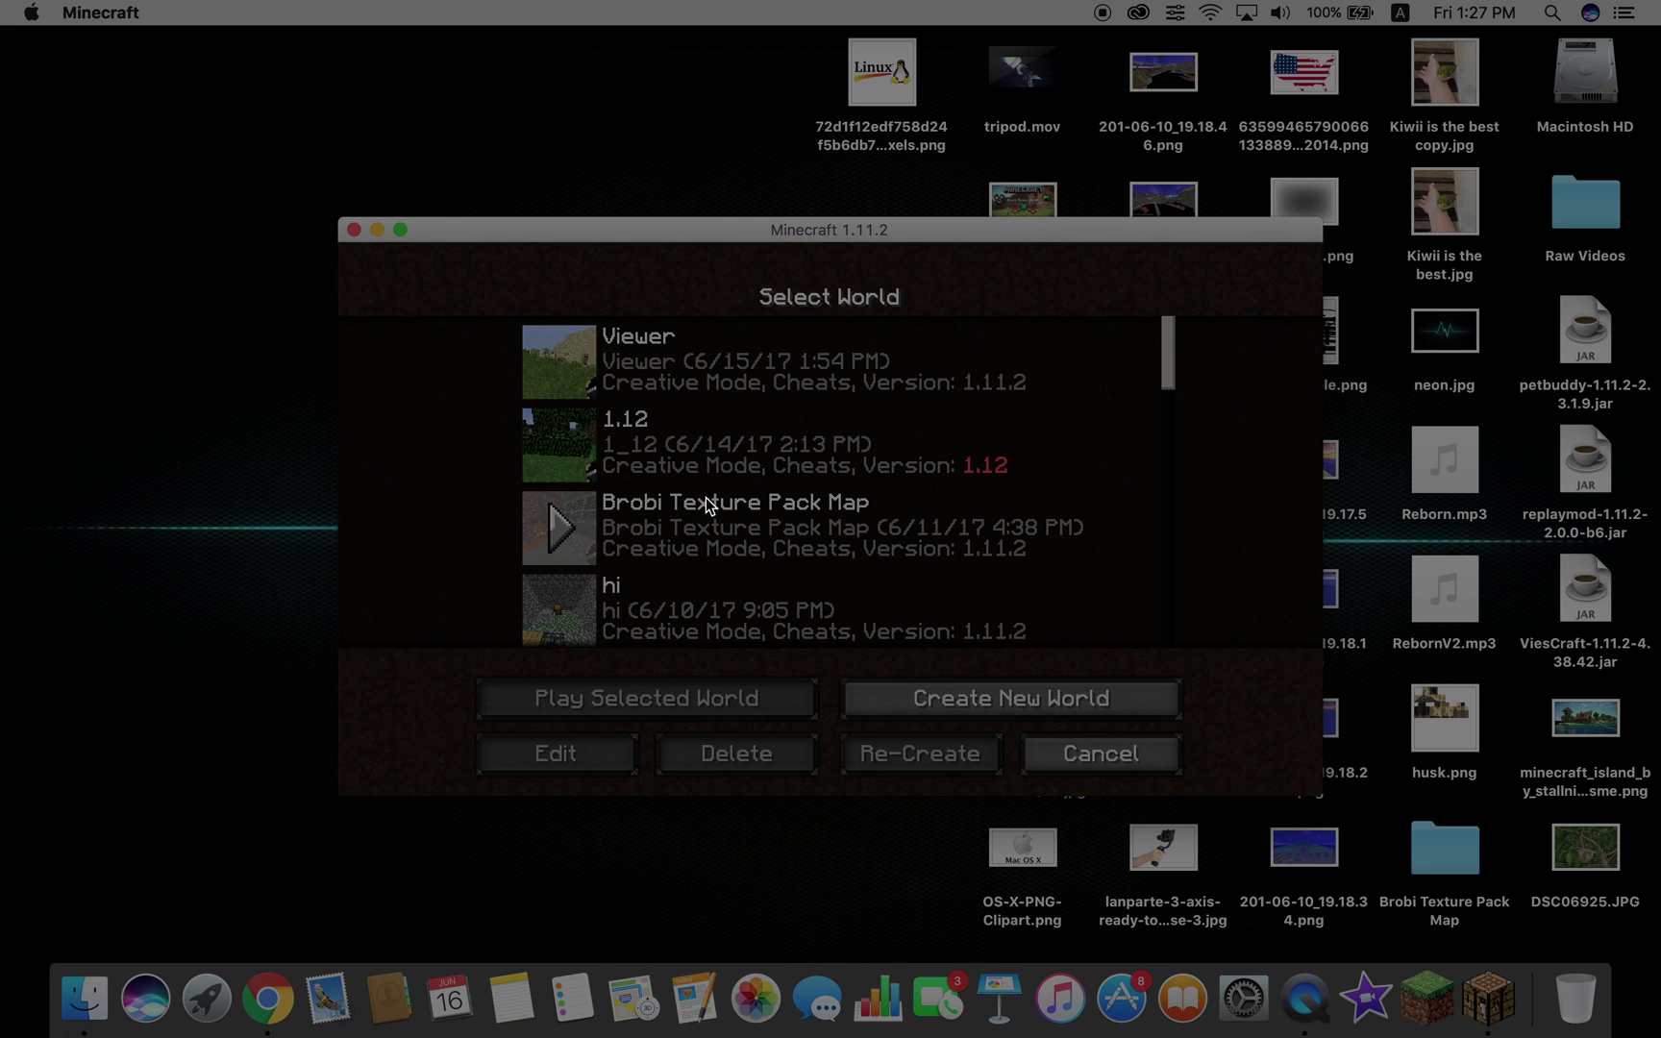
click(575, 373)
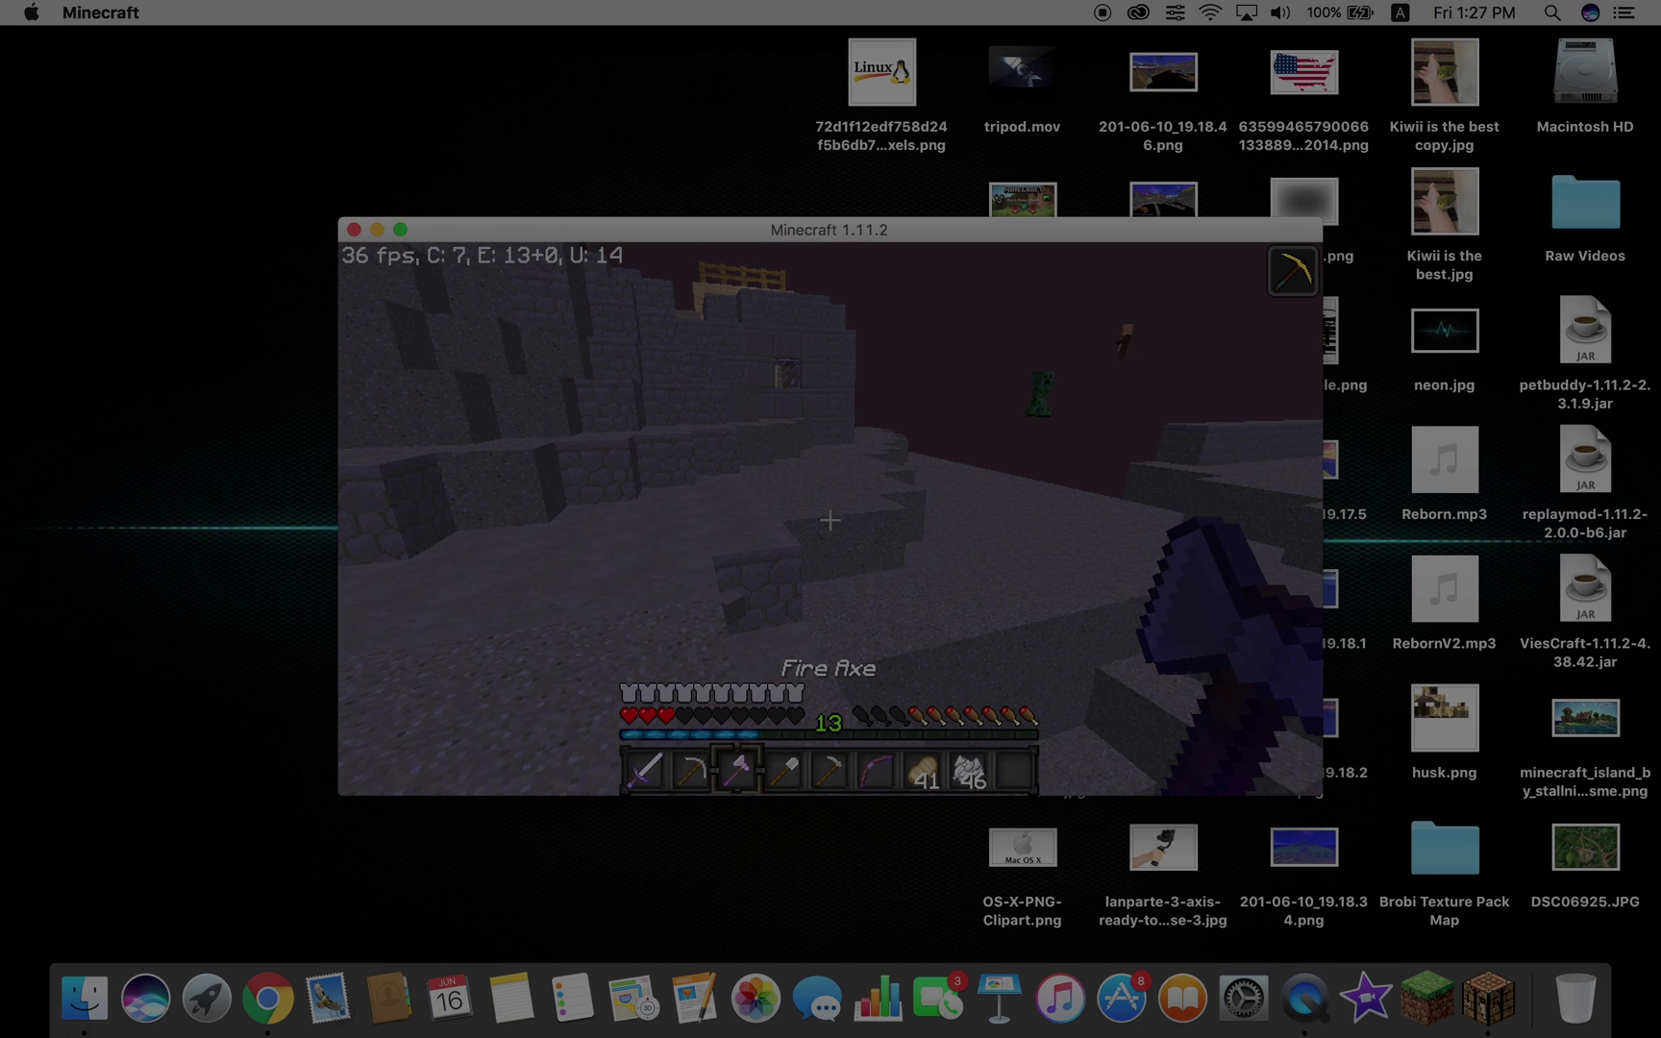
Step: Walk past the cactus to the water and tree, equip the Iron Sword, then pause
key(w)
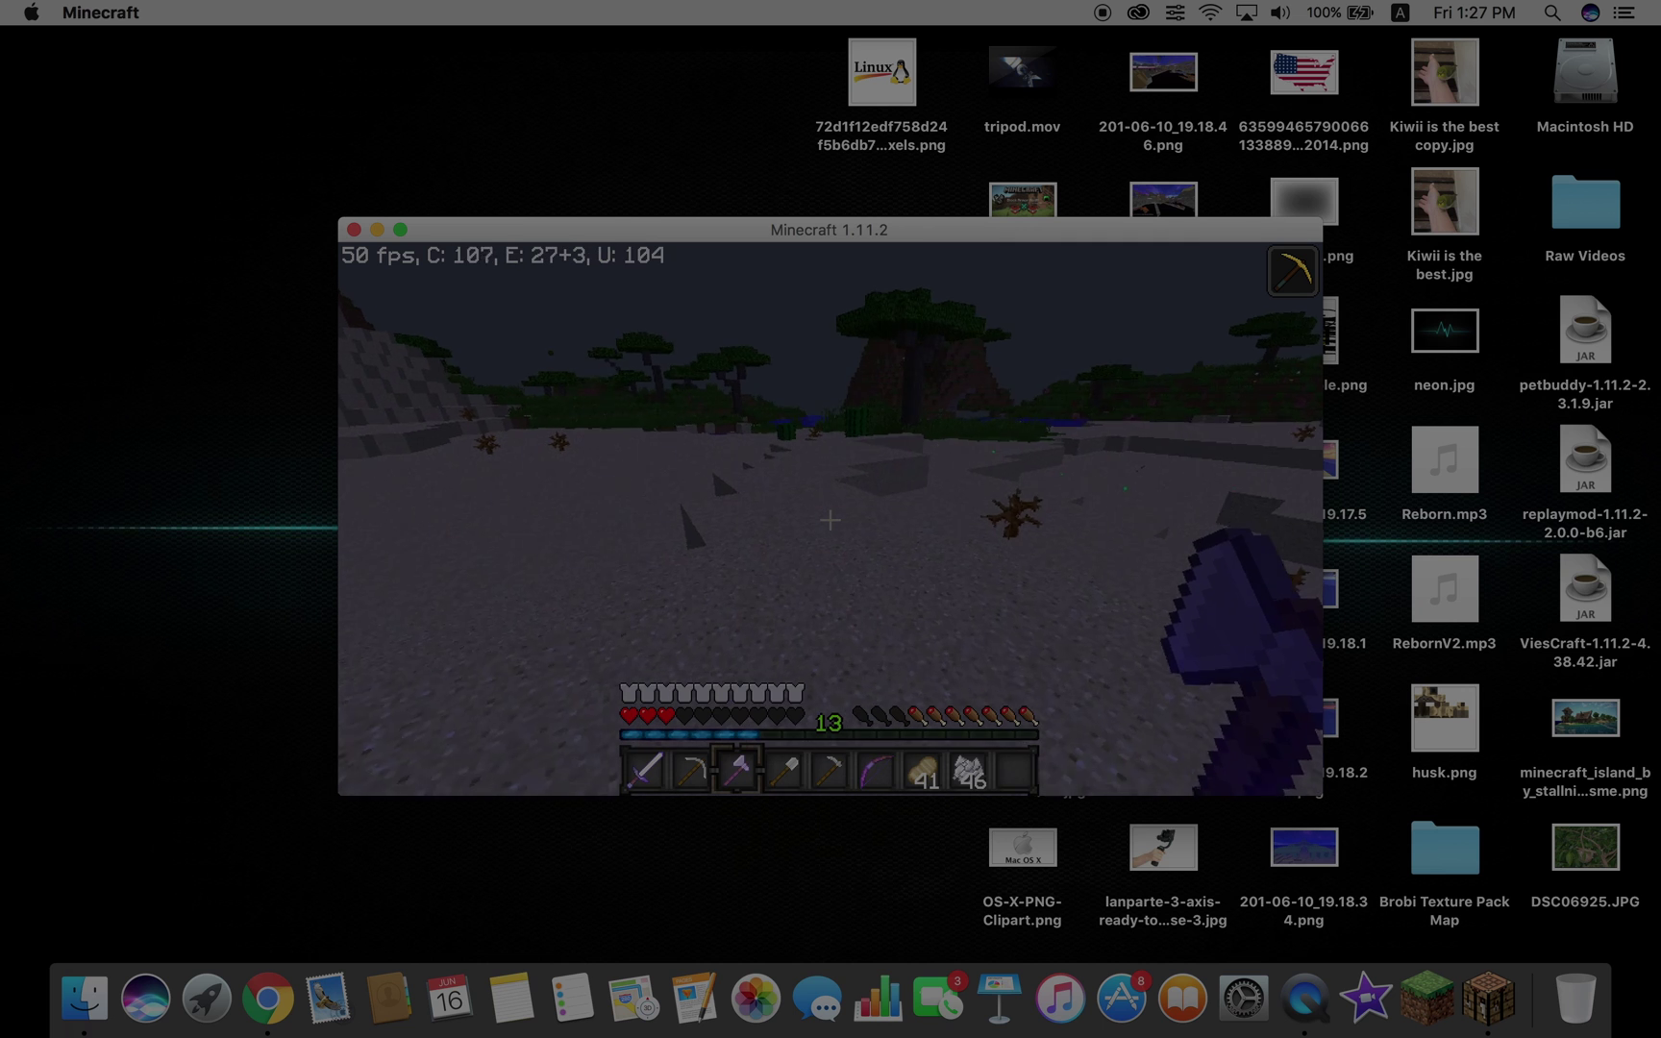
key(w)
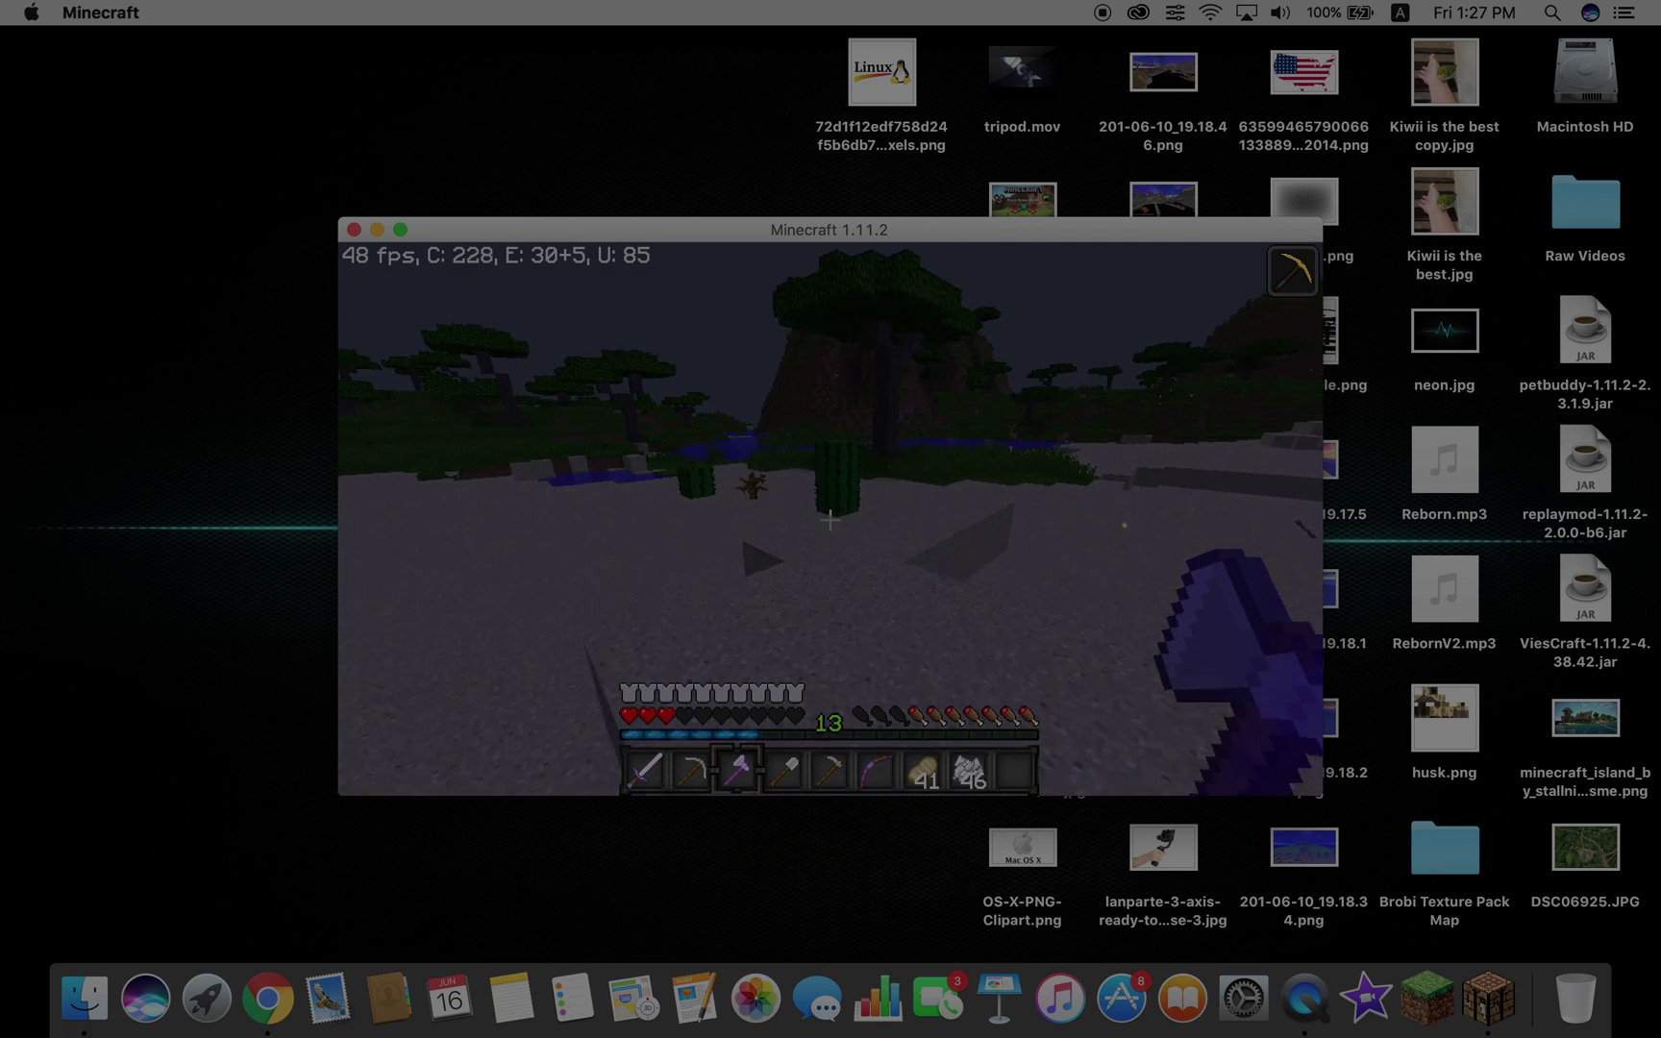
key(w)
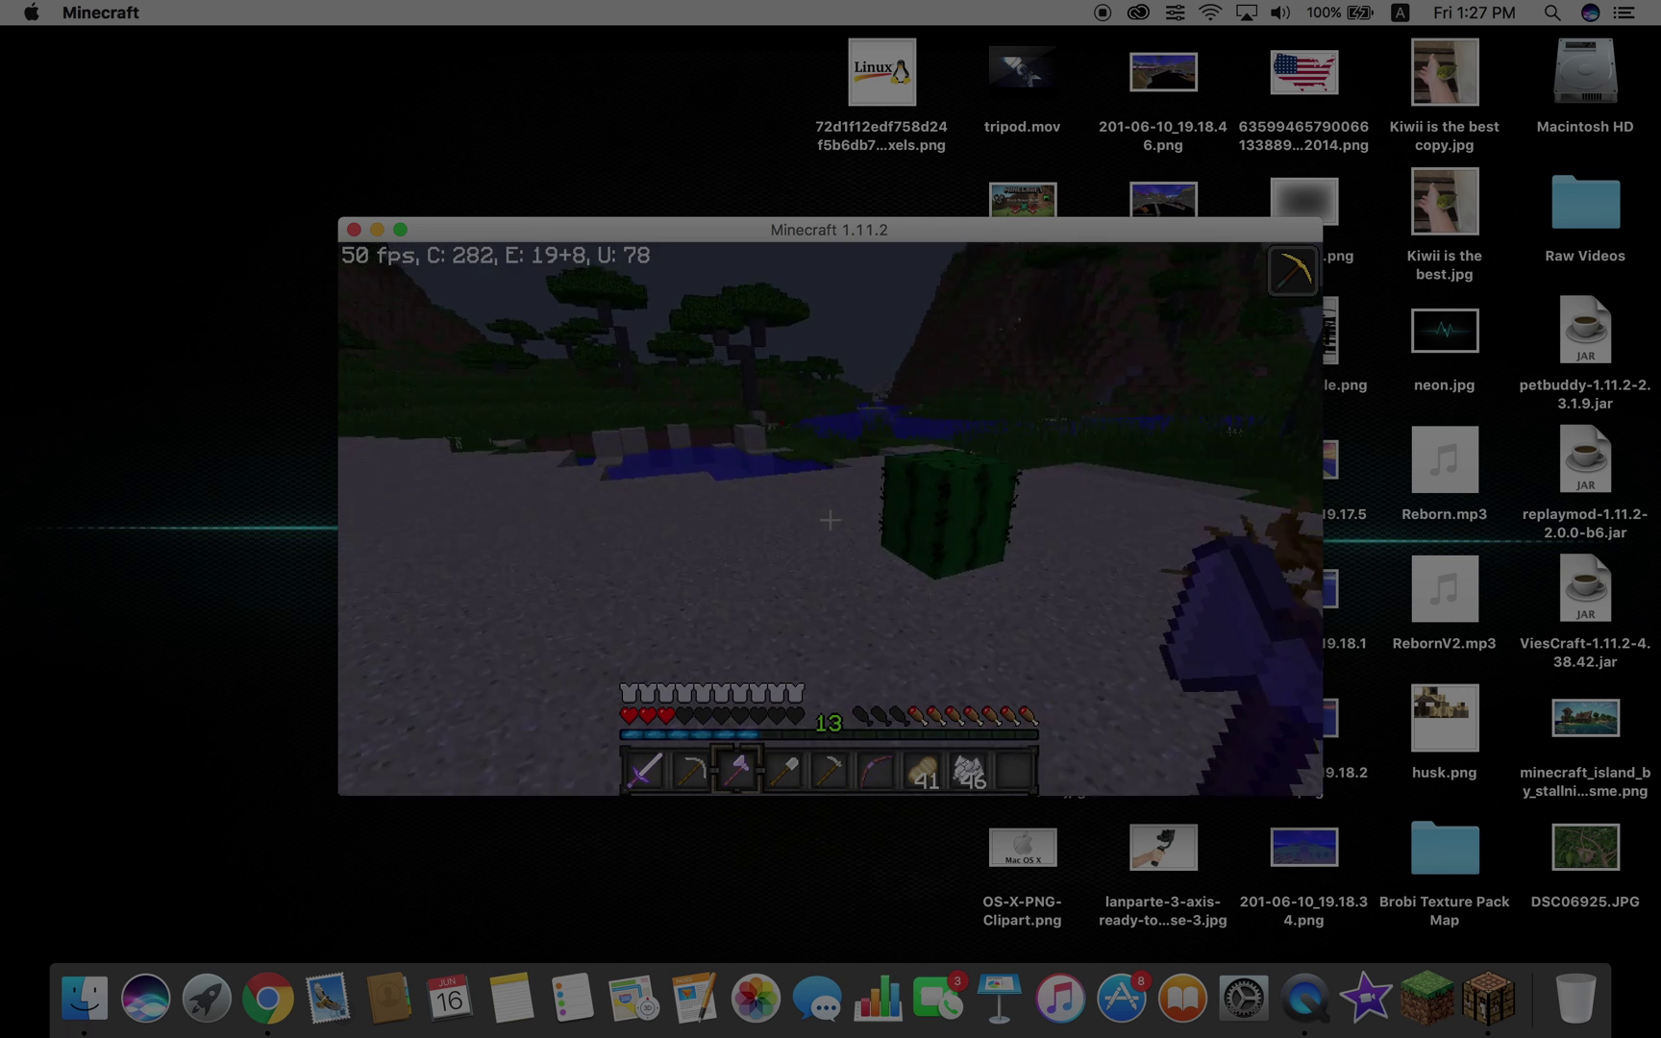
key(w)
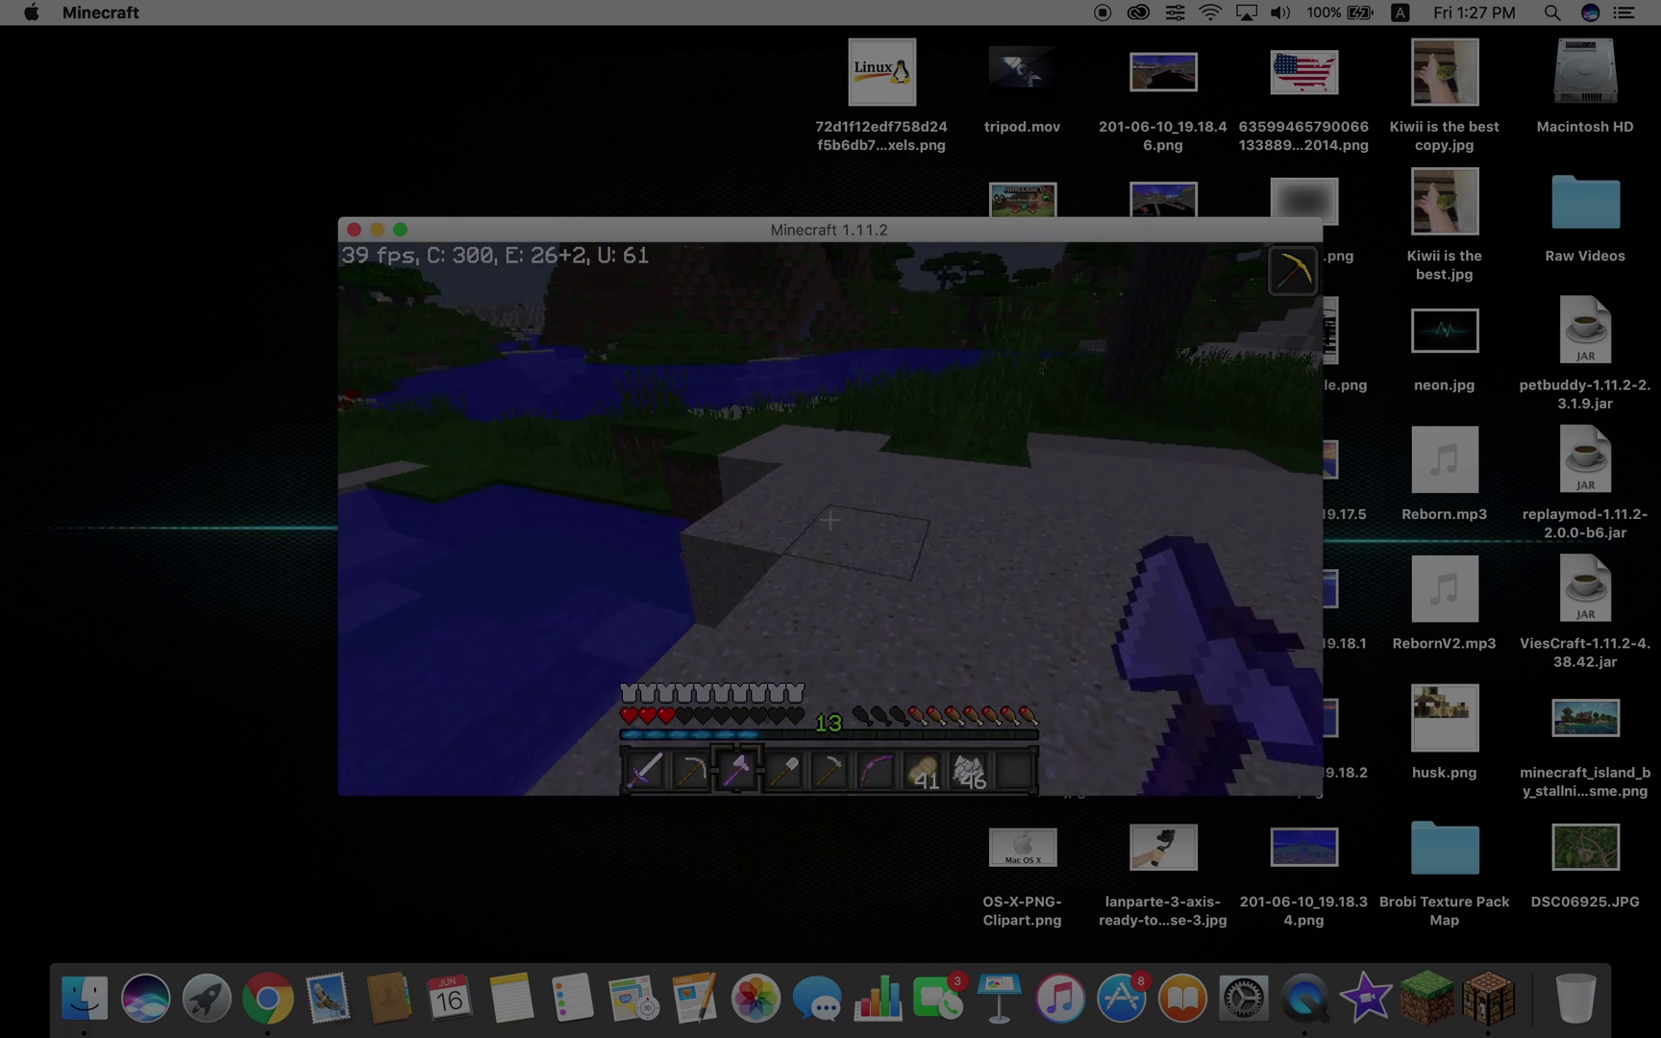
key(w)
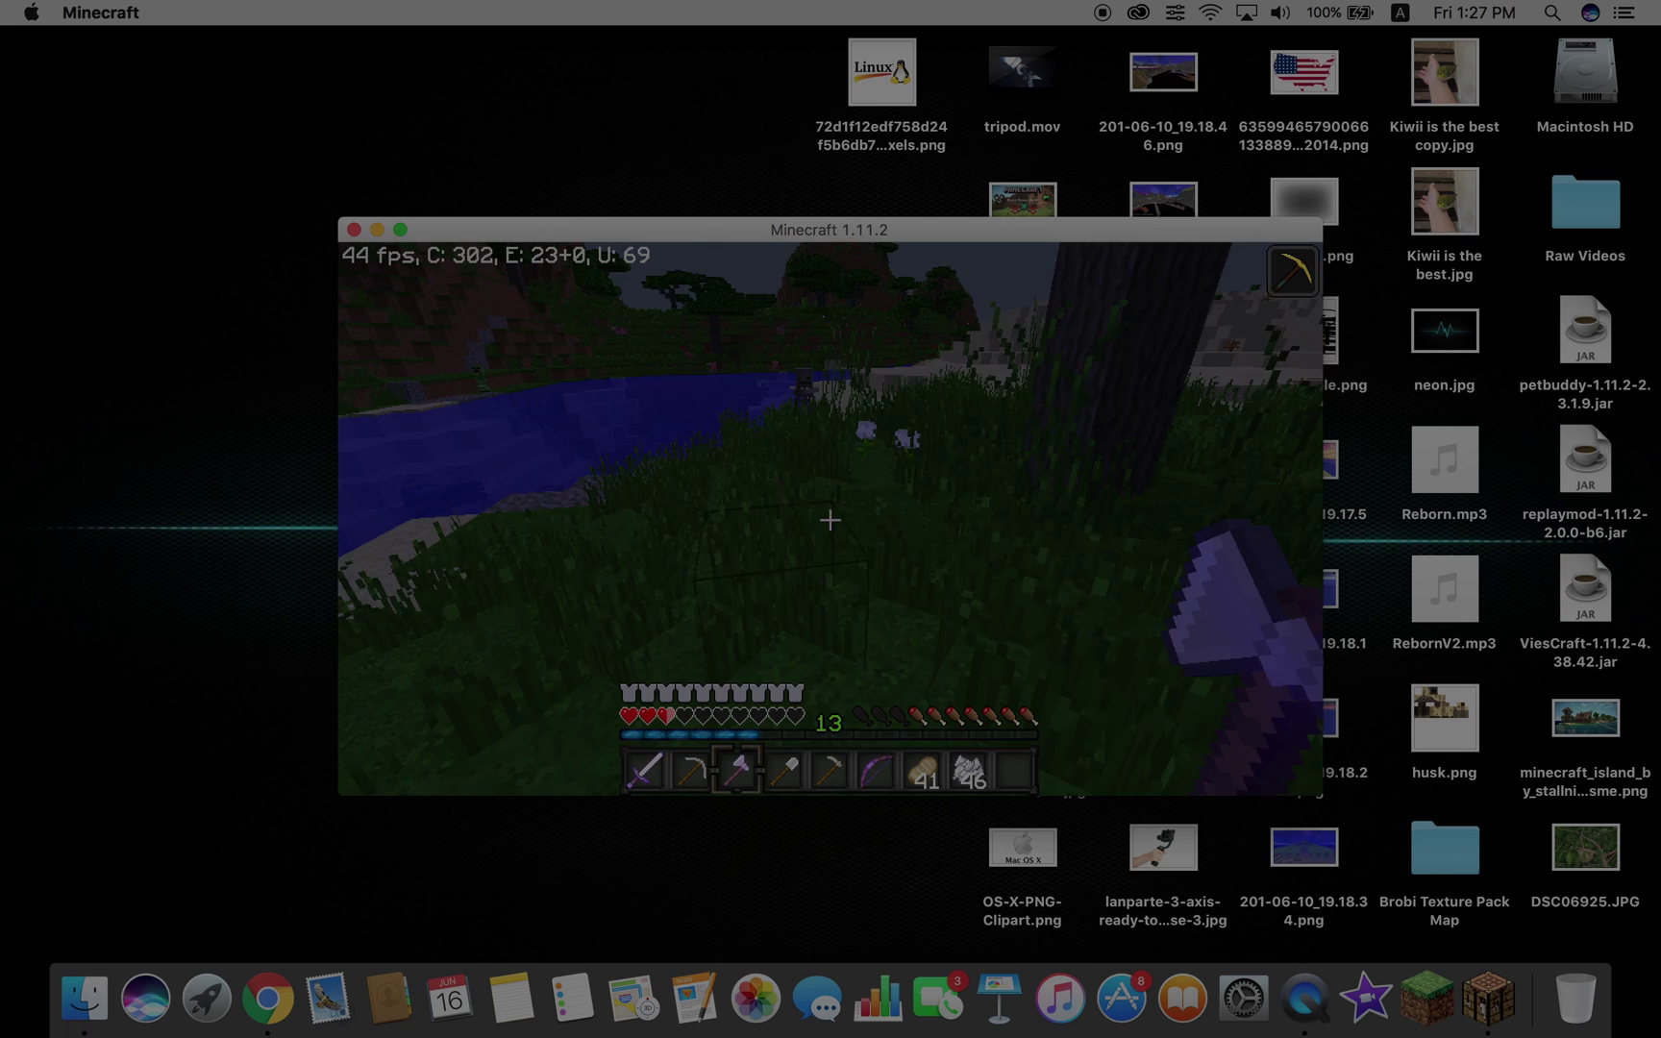
key(1)
key(Escape)
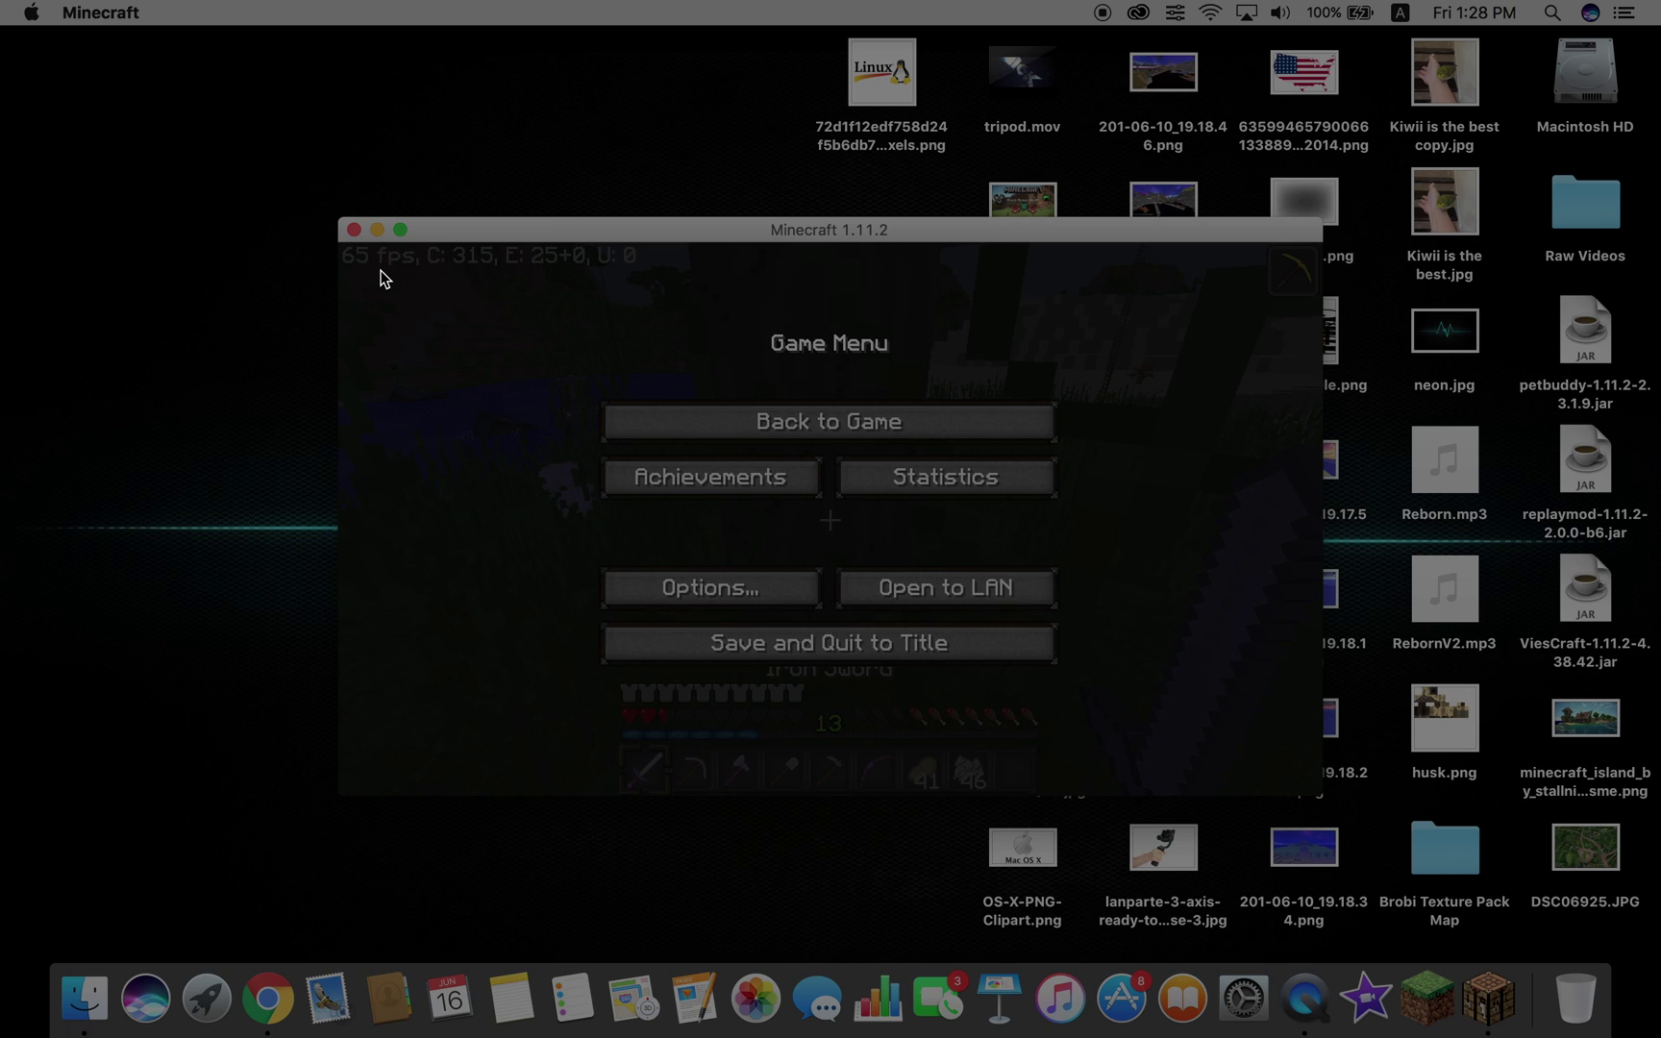
Step: Resume the game and kill the burning mob with two hits
key(Escape)
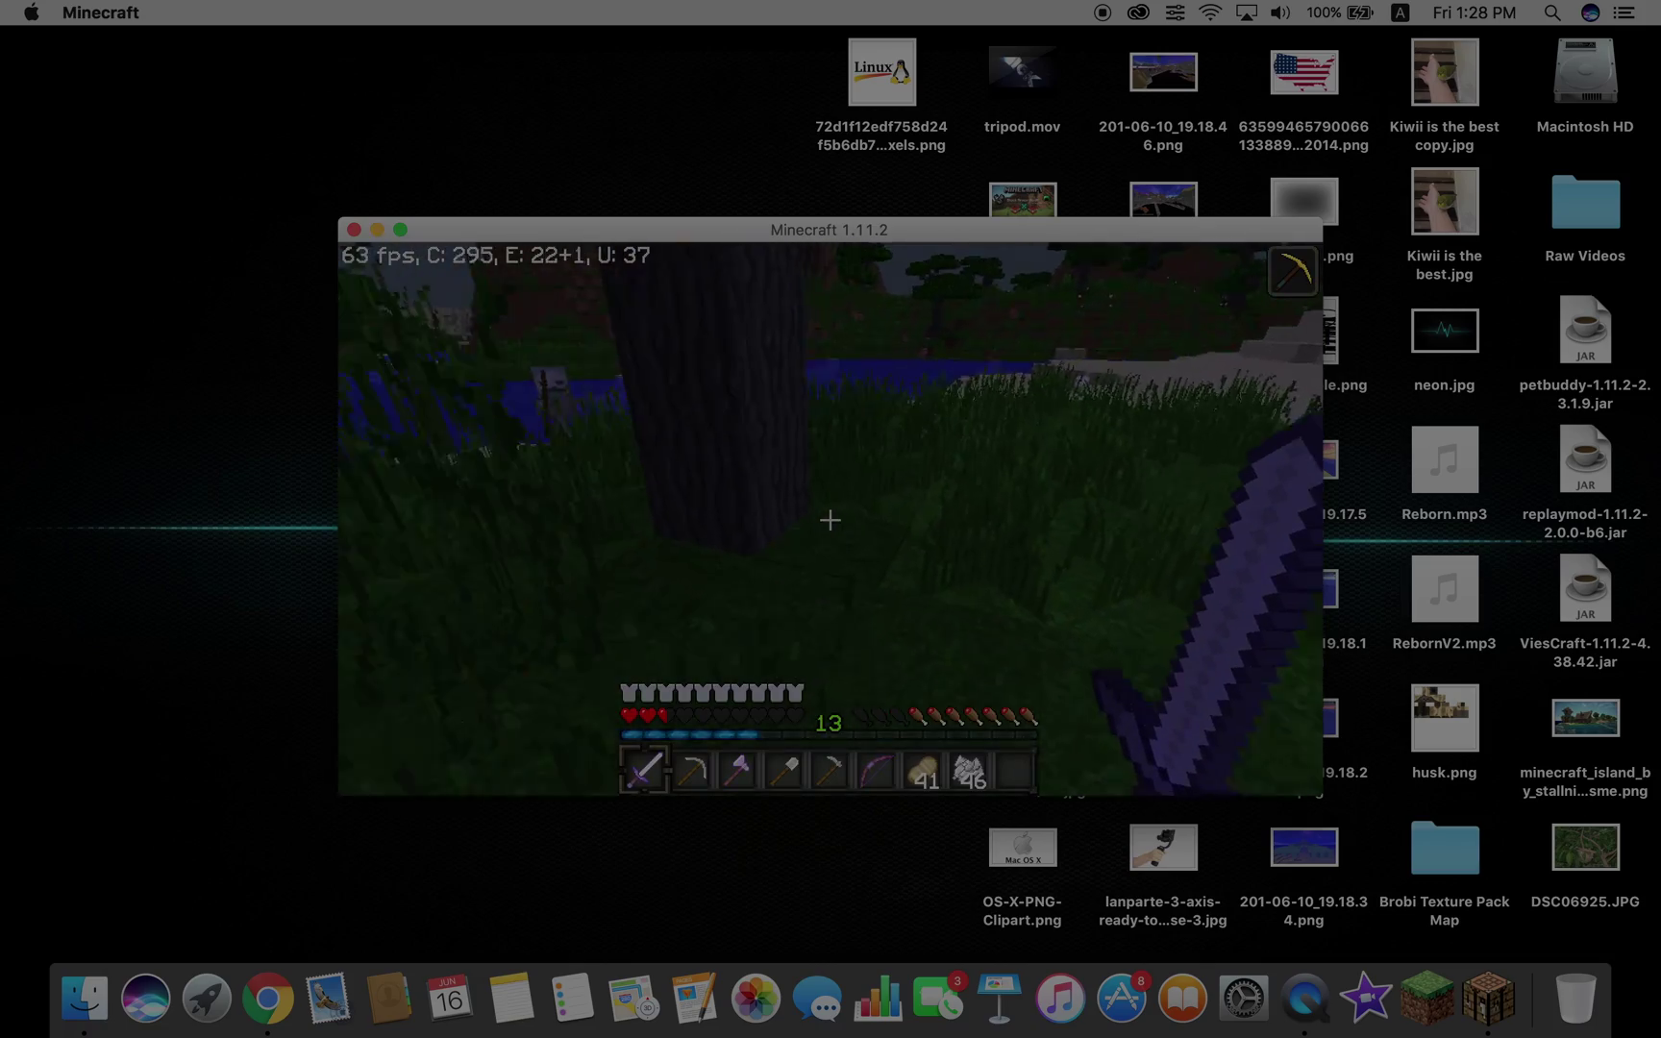
click(830, 521)
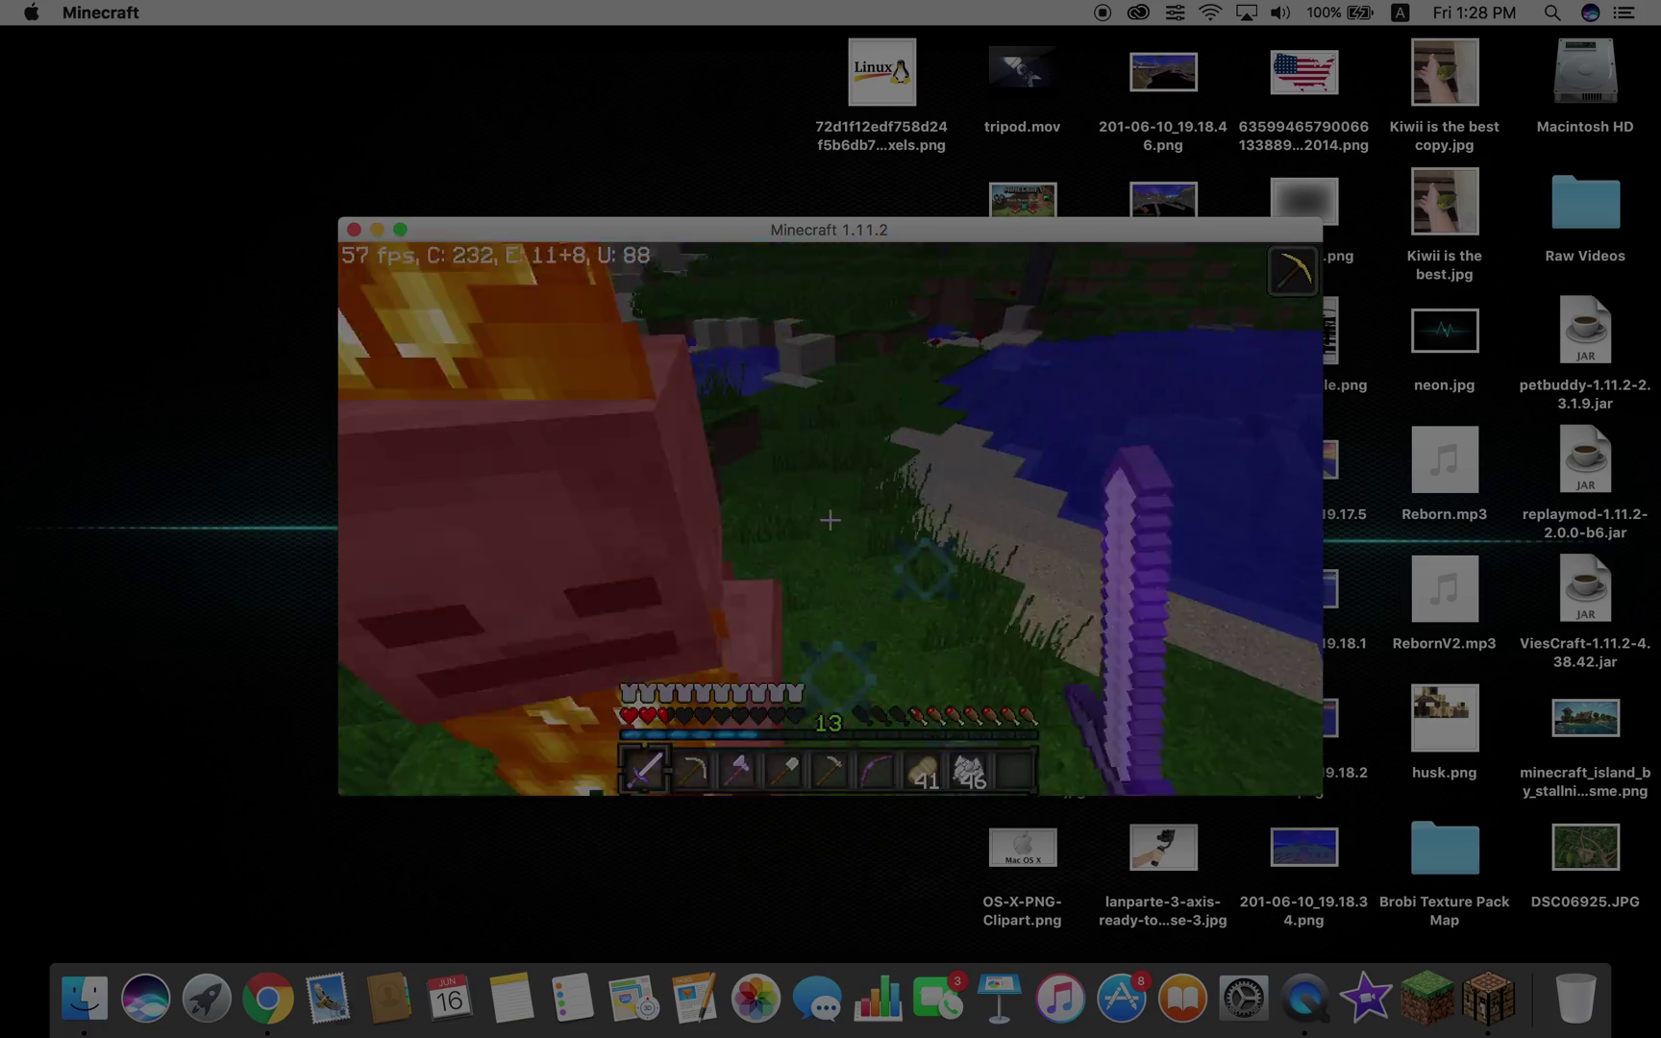
click(830, 520)
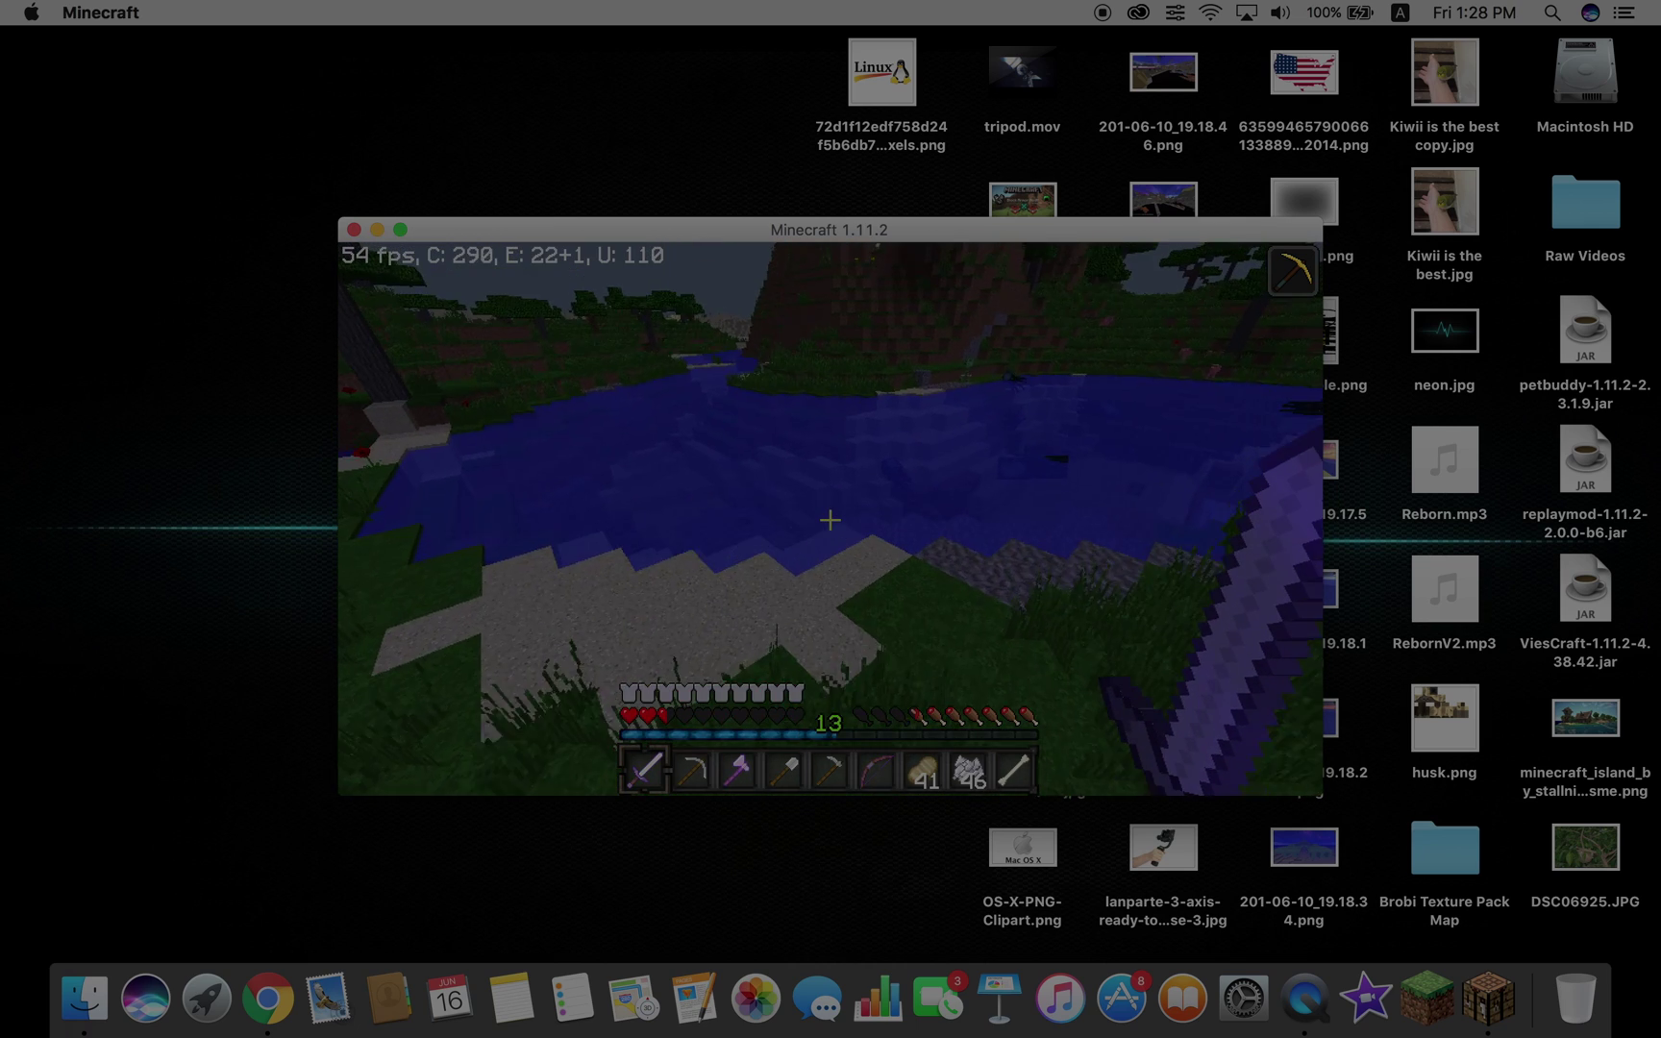
Step: Swim across the river, diving and resurfacing, toward the tree-lined far shore
key(w)
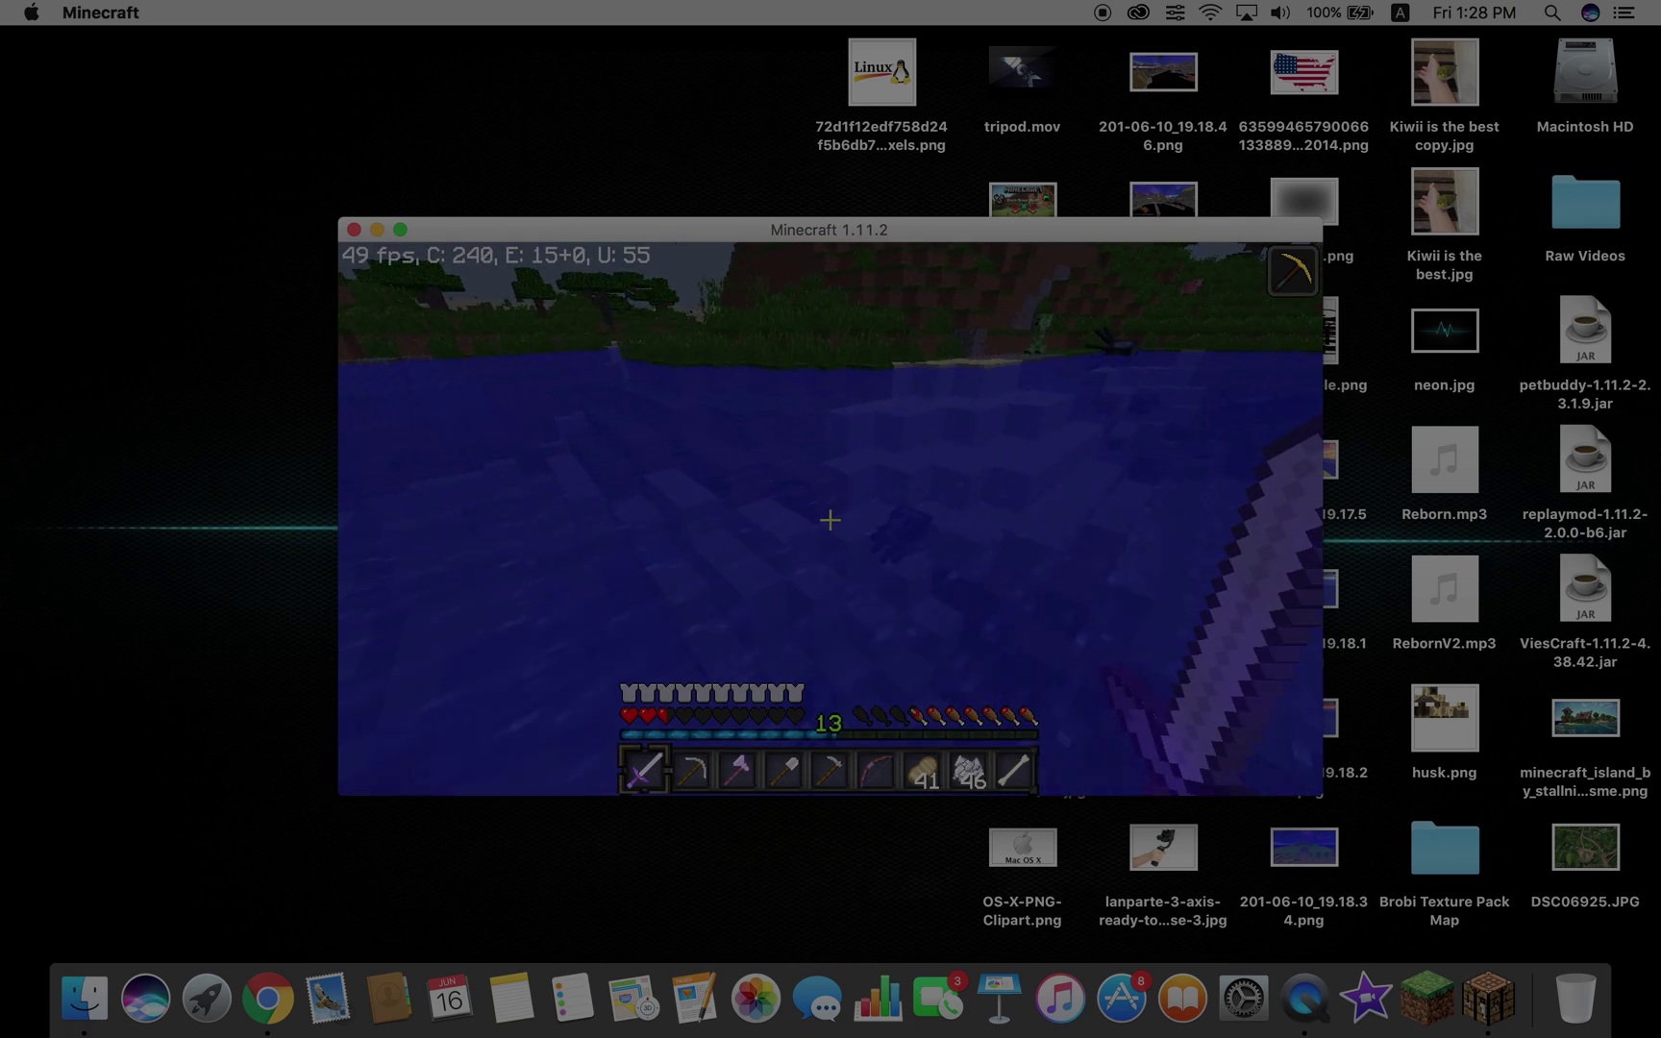
key(w)
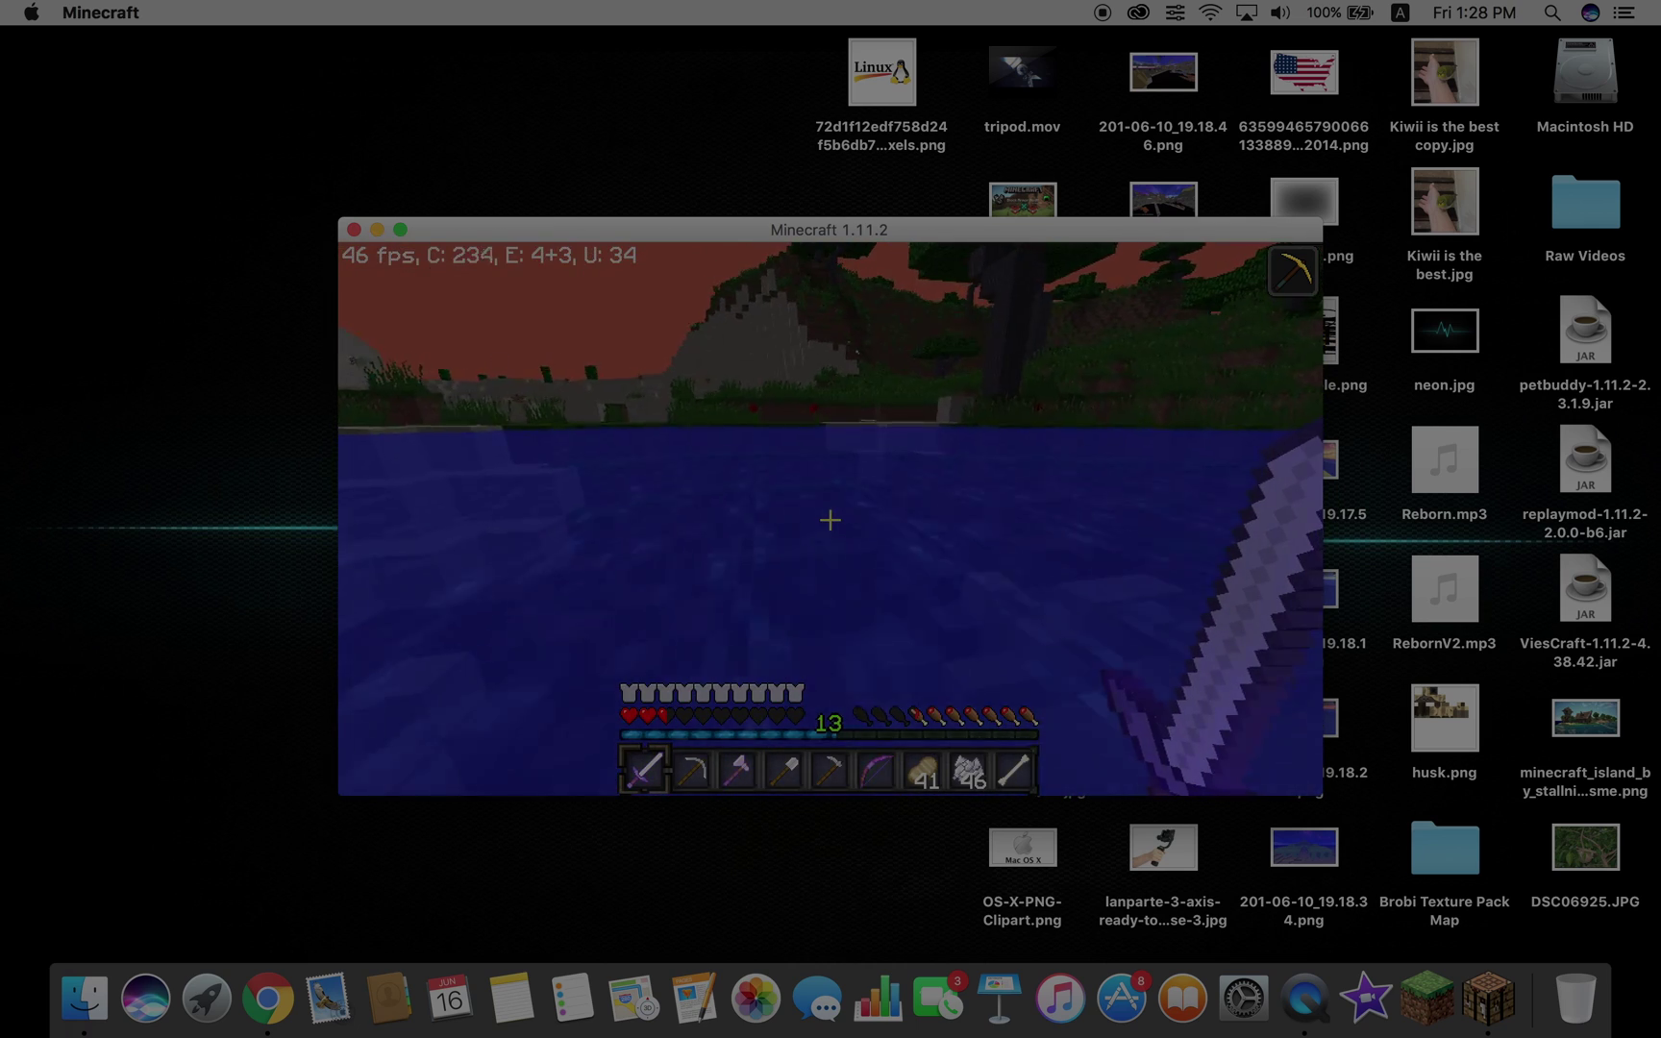
key(w)
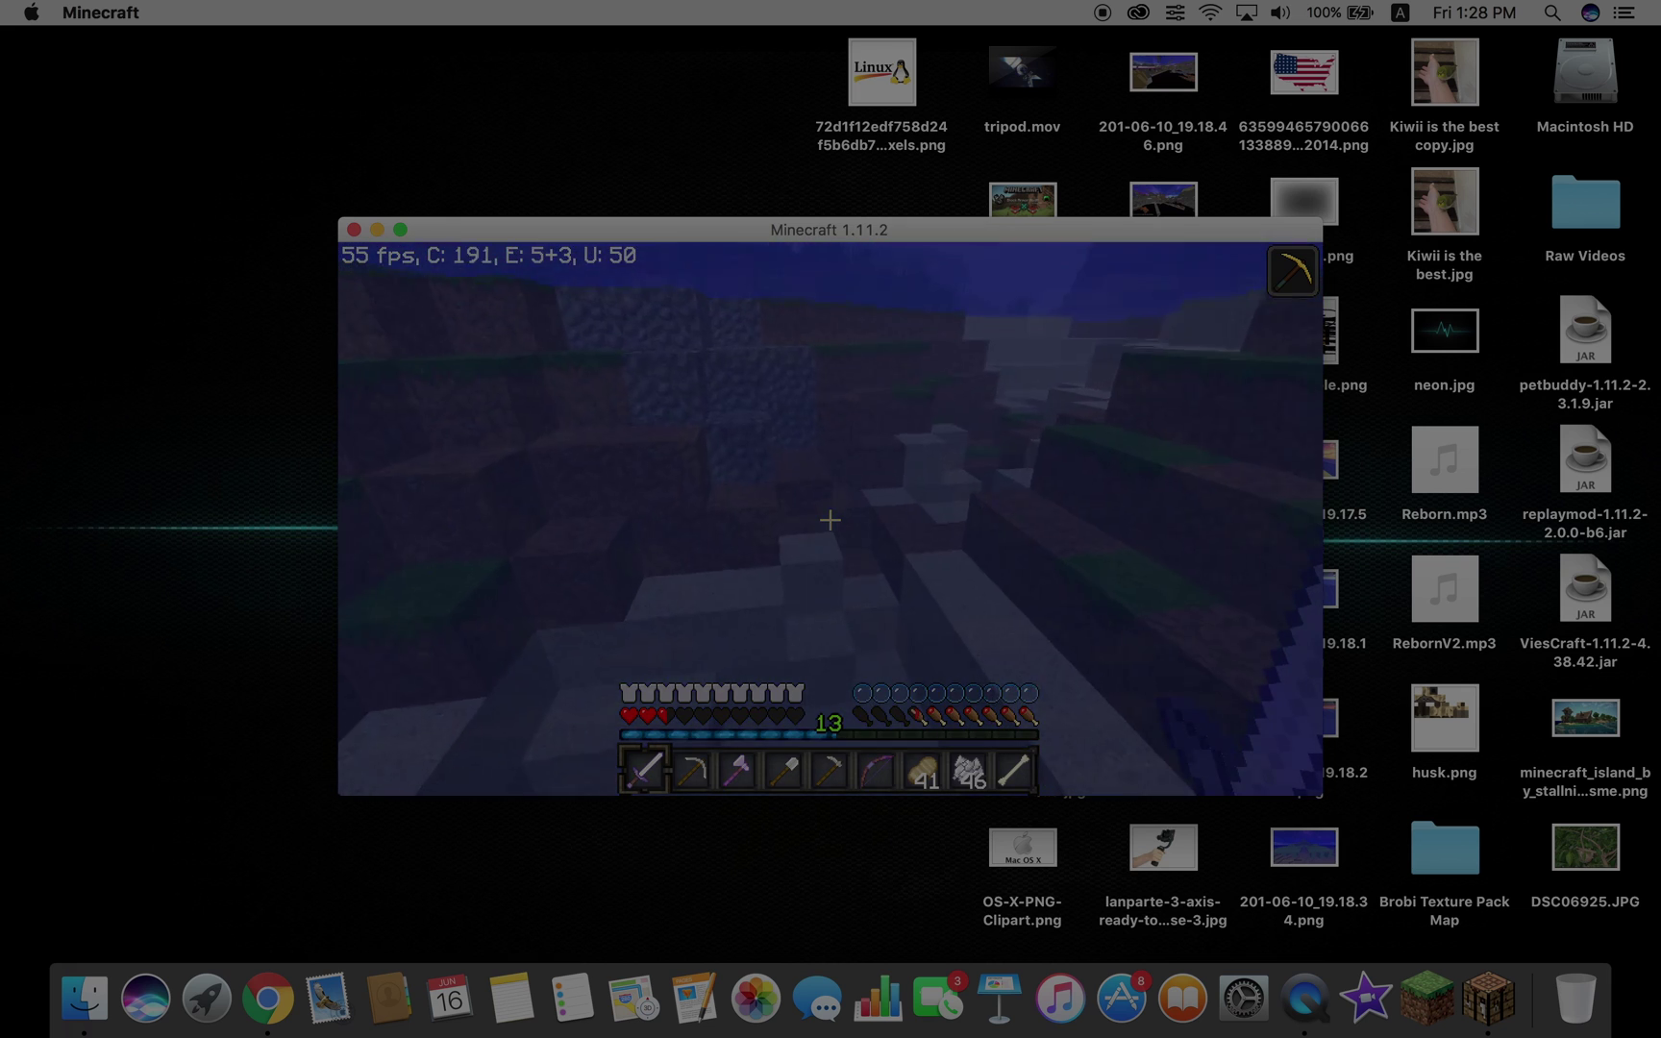
key(space)
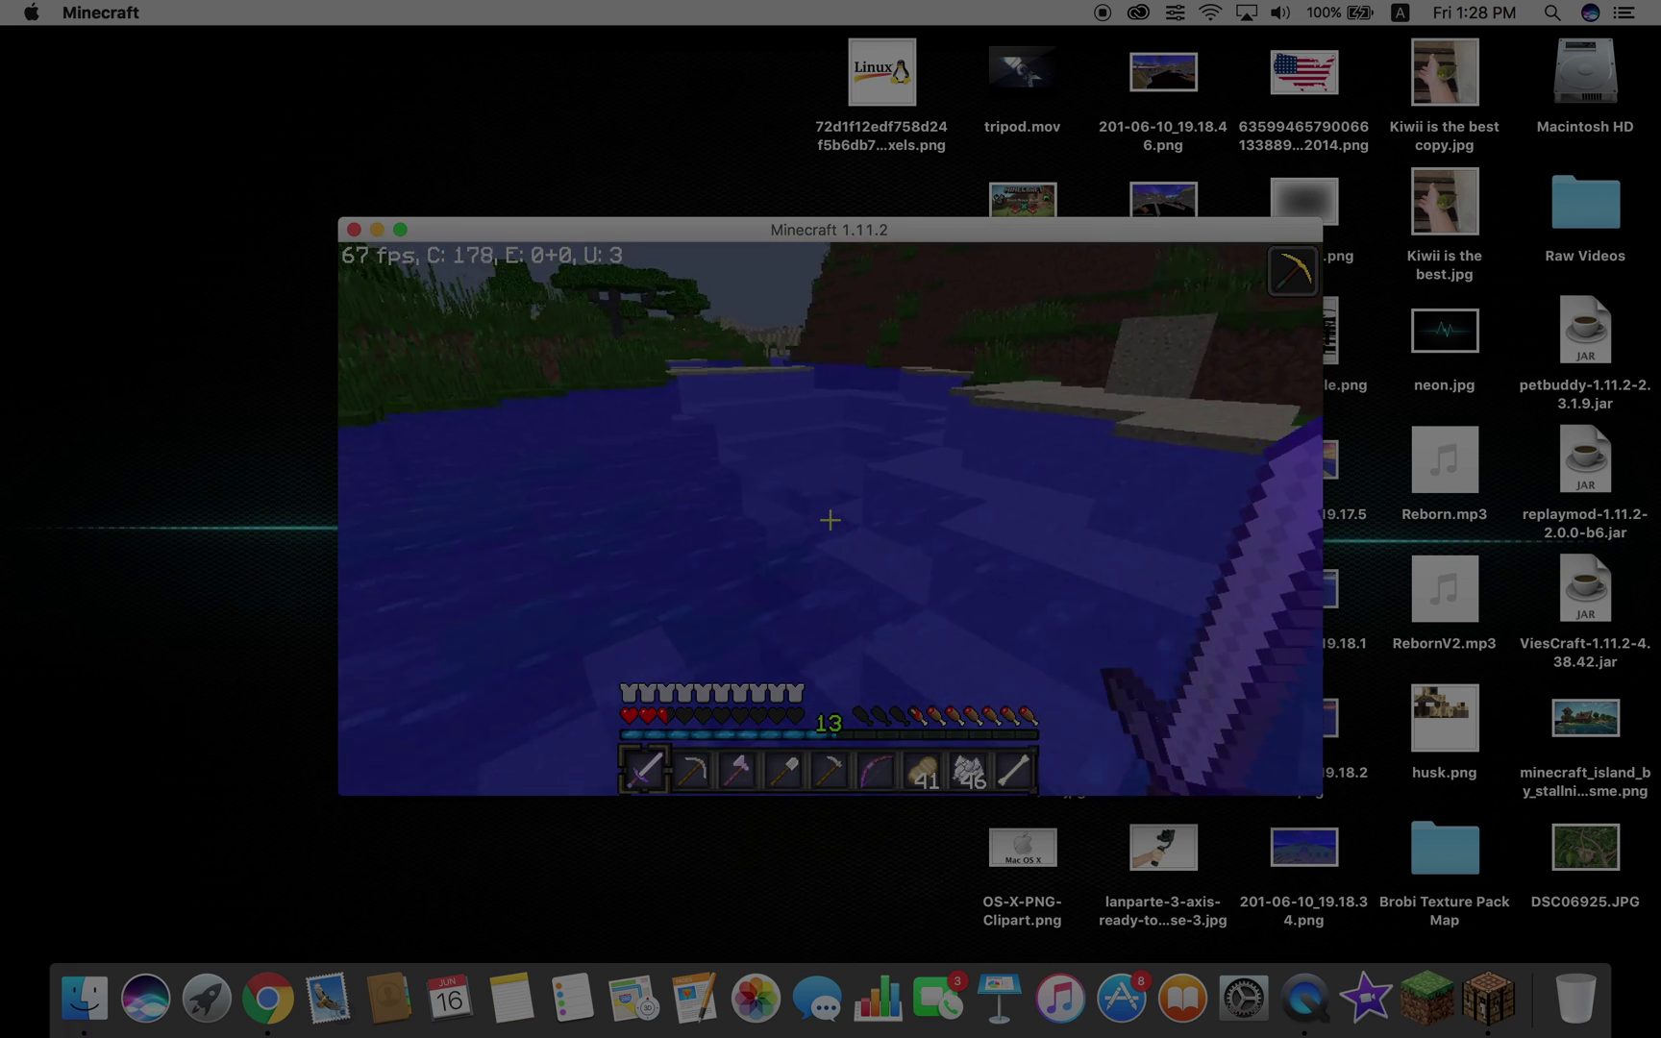
key(w)
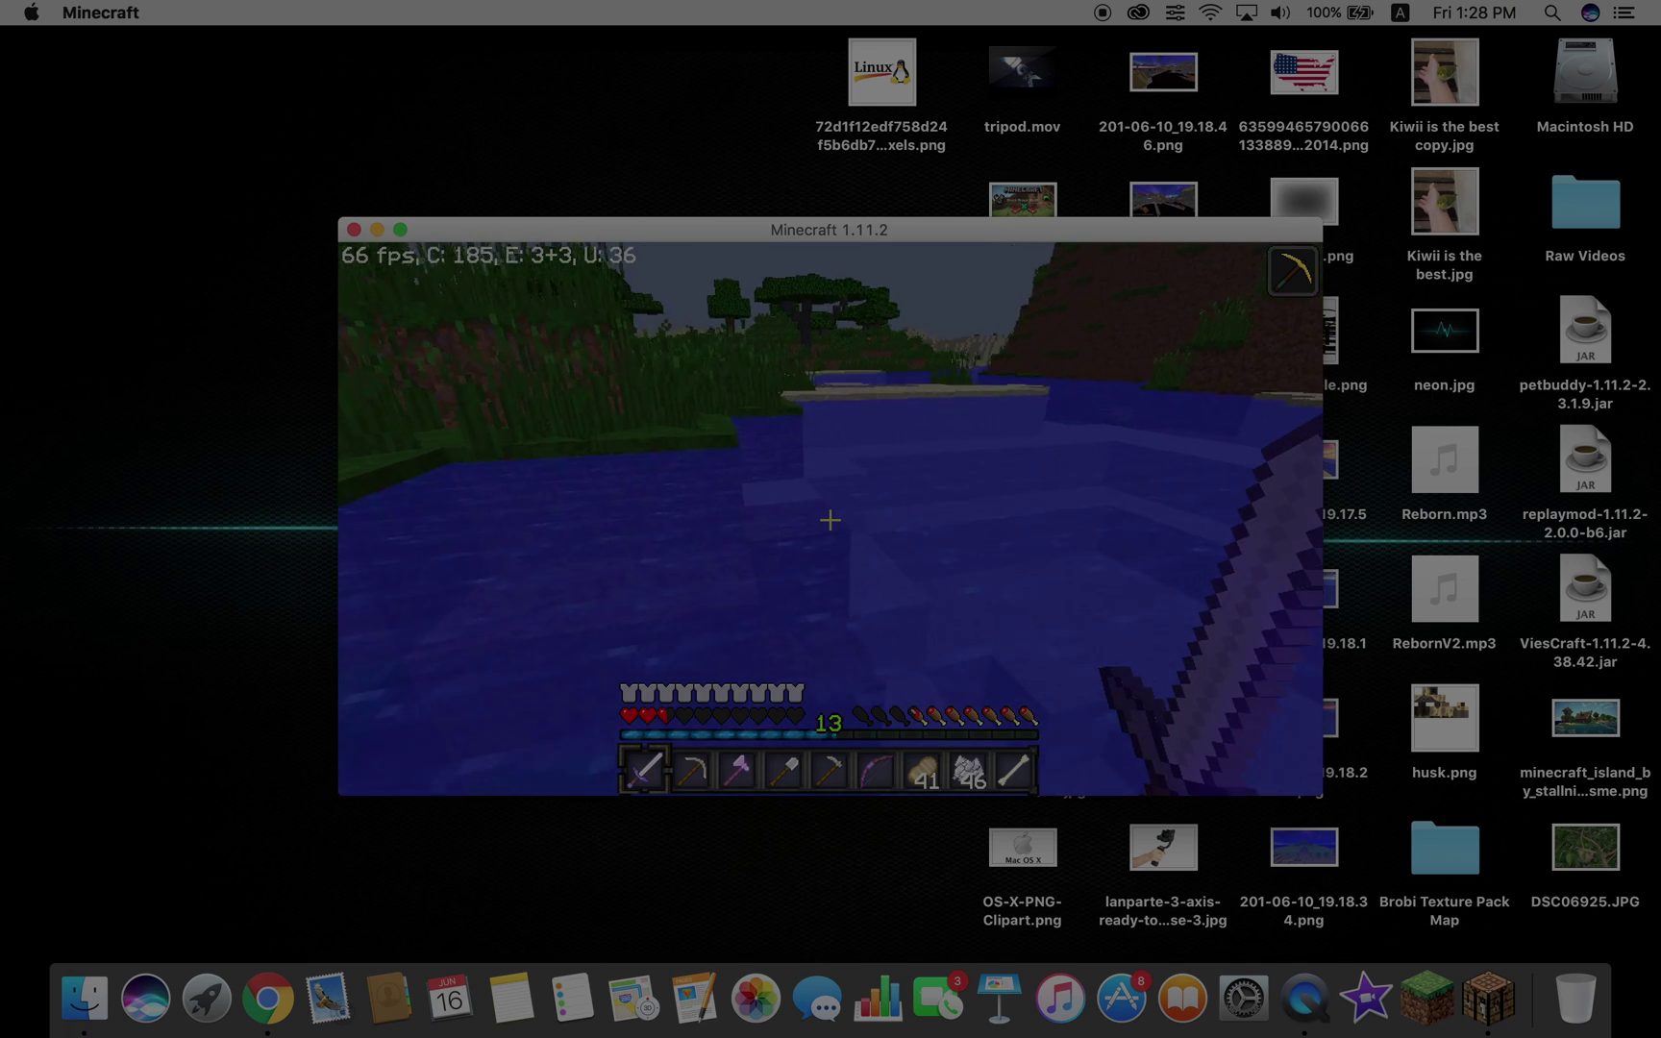
key(w)
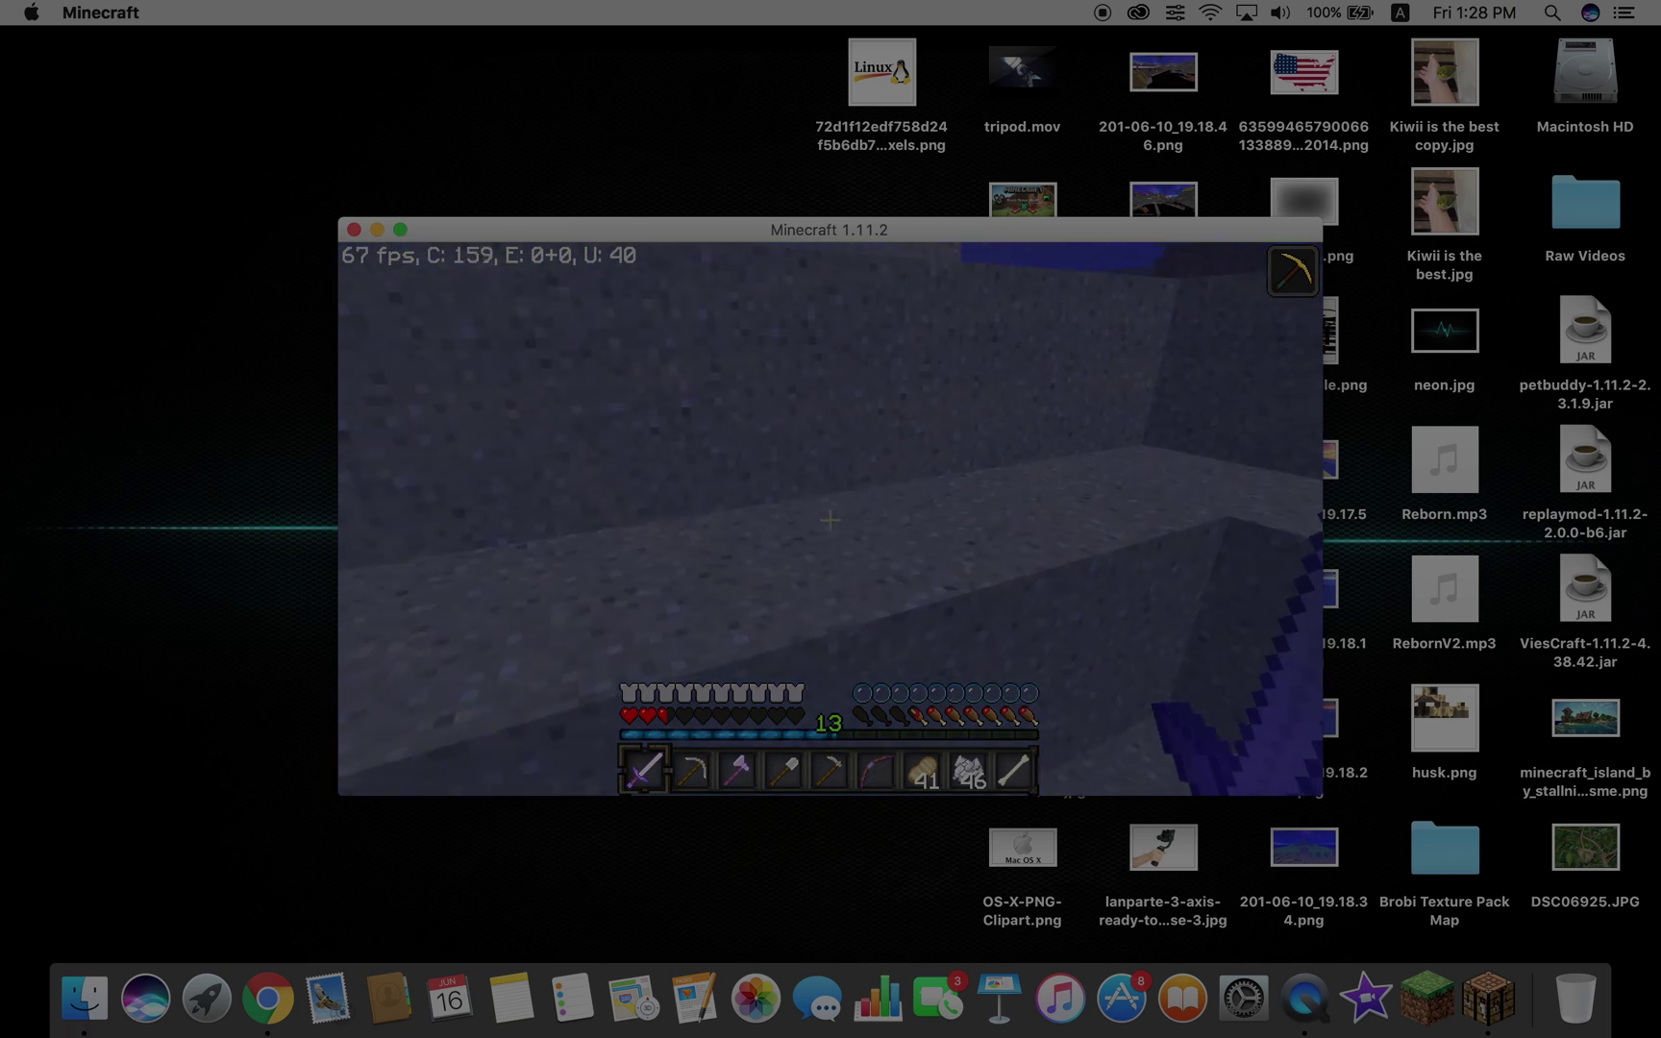
key(w)
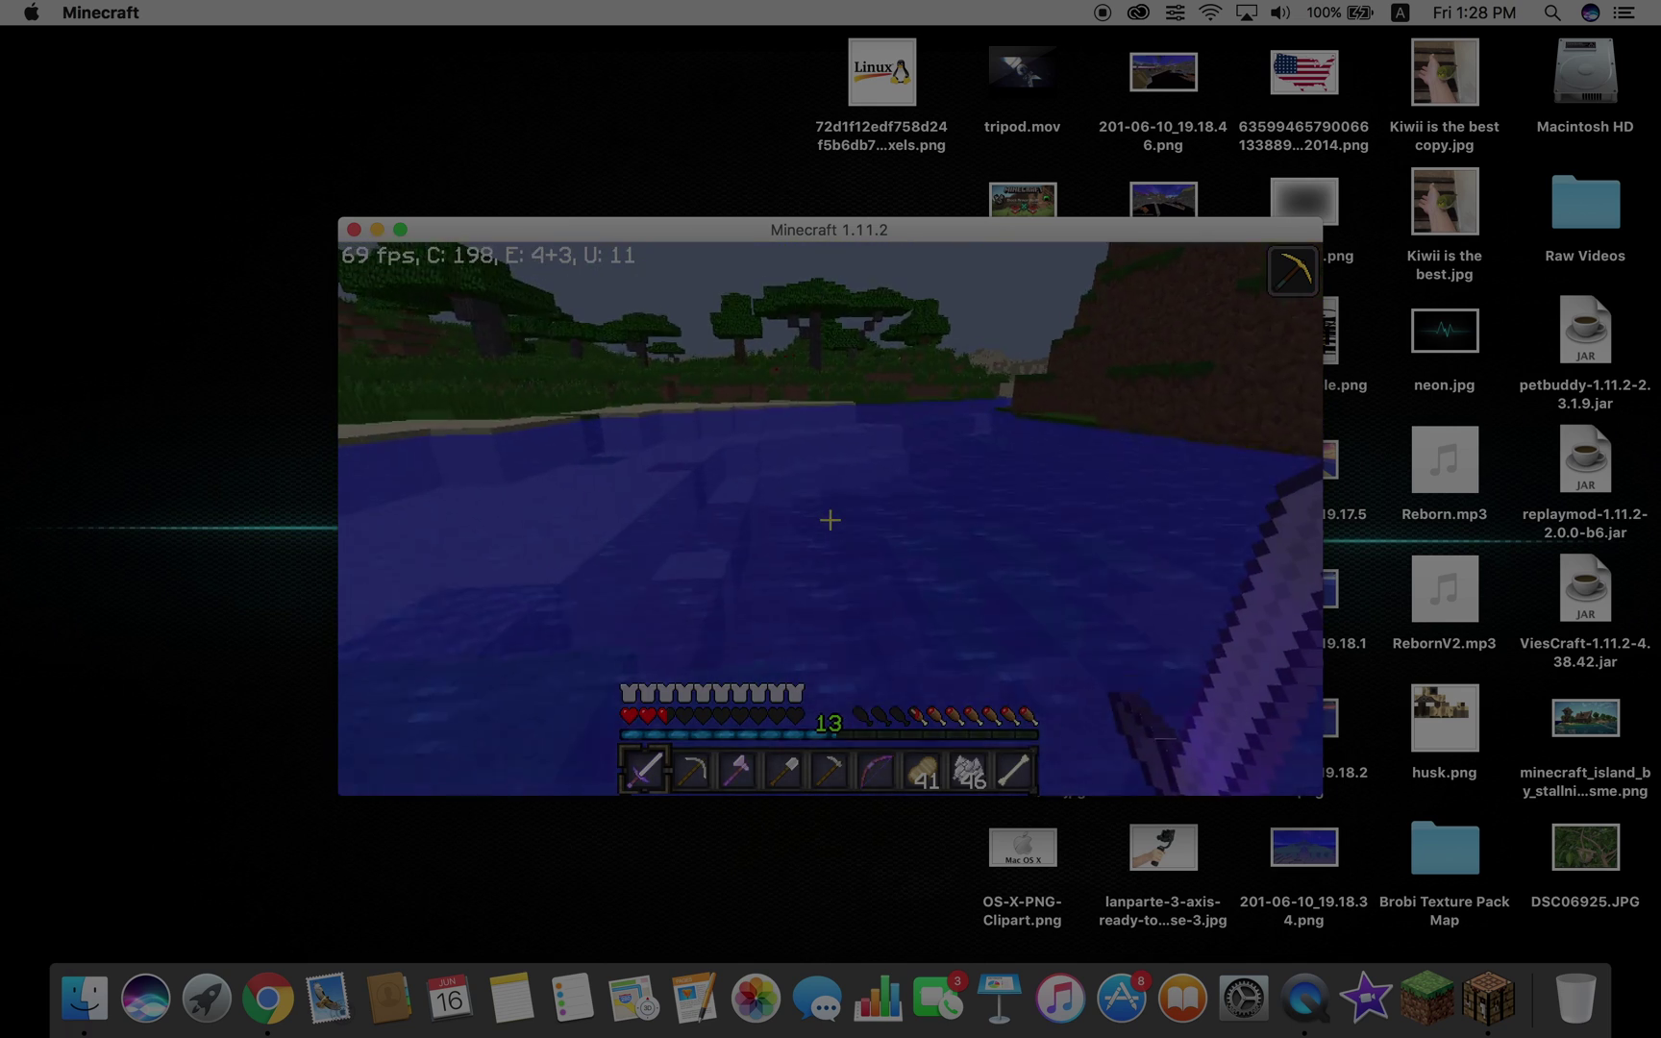
scroll(830, 520, down, 6)
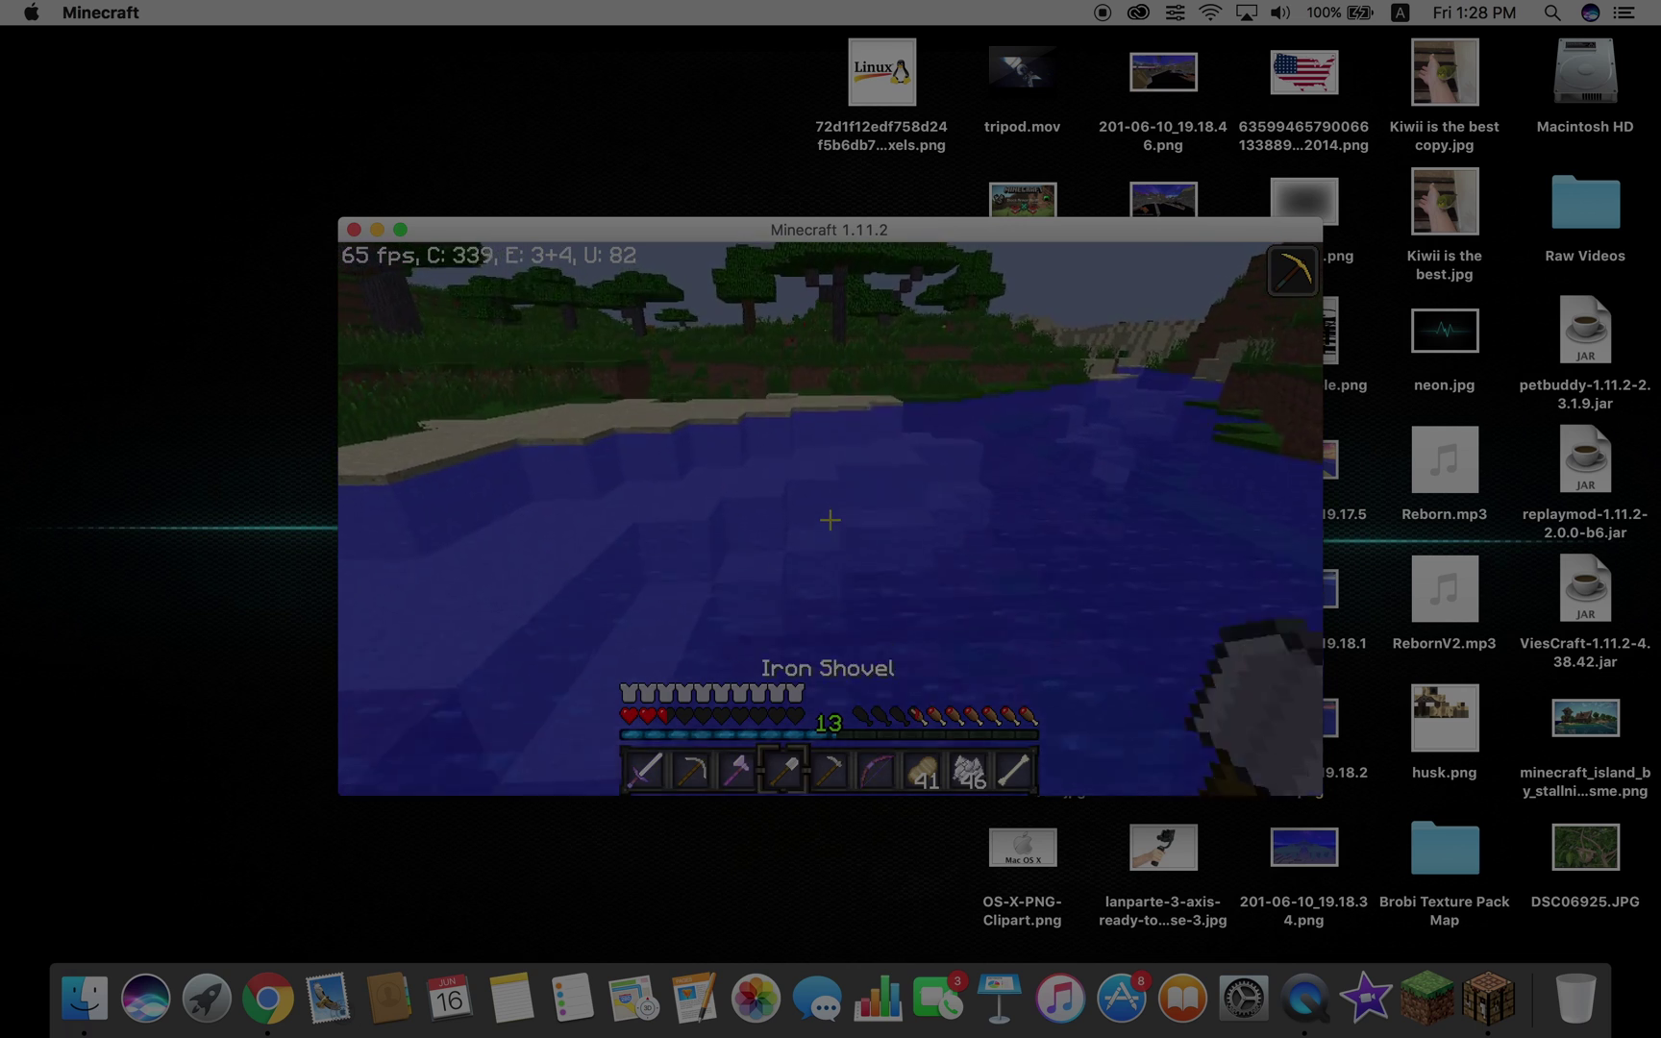
Step: Eat the cooked porkchop, return to the sword, and dive by the underwater stone
right_click(830, 519)
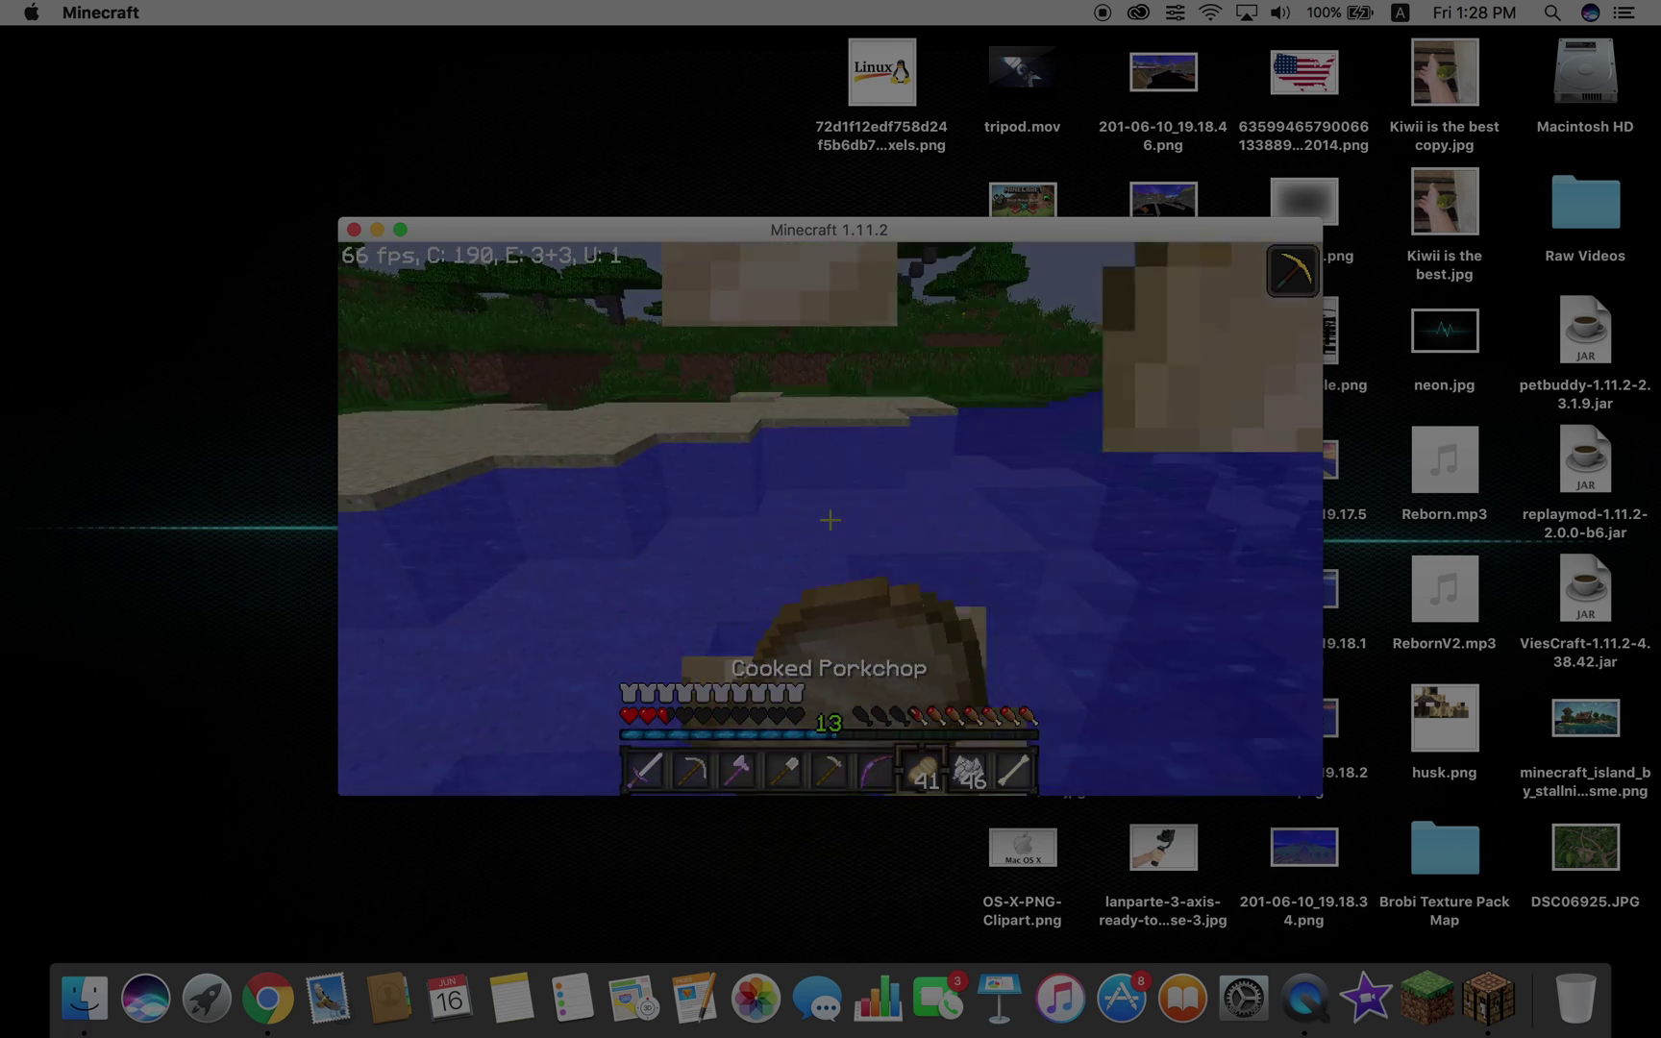
scroll(829, 519, up, 7)
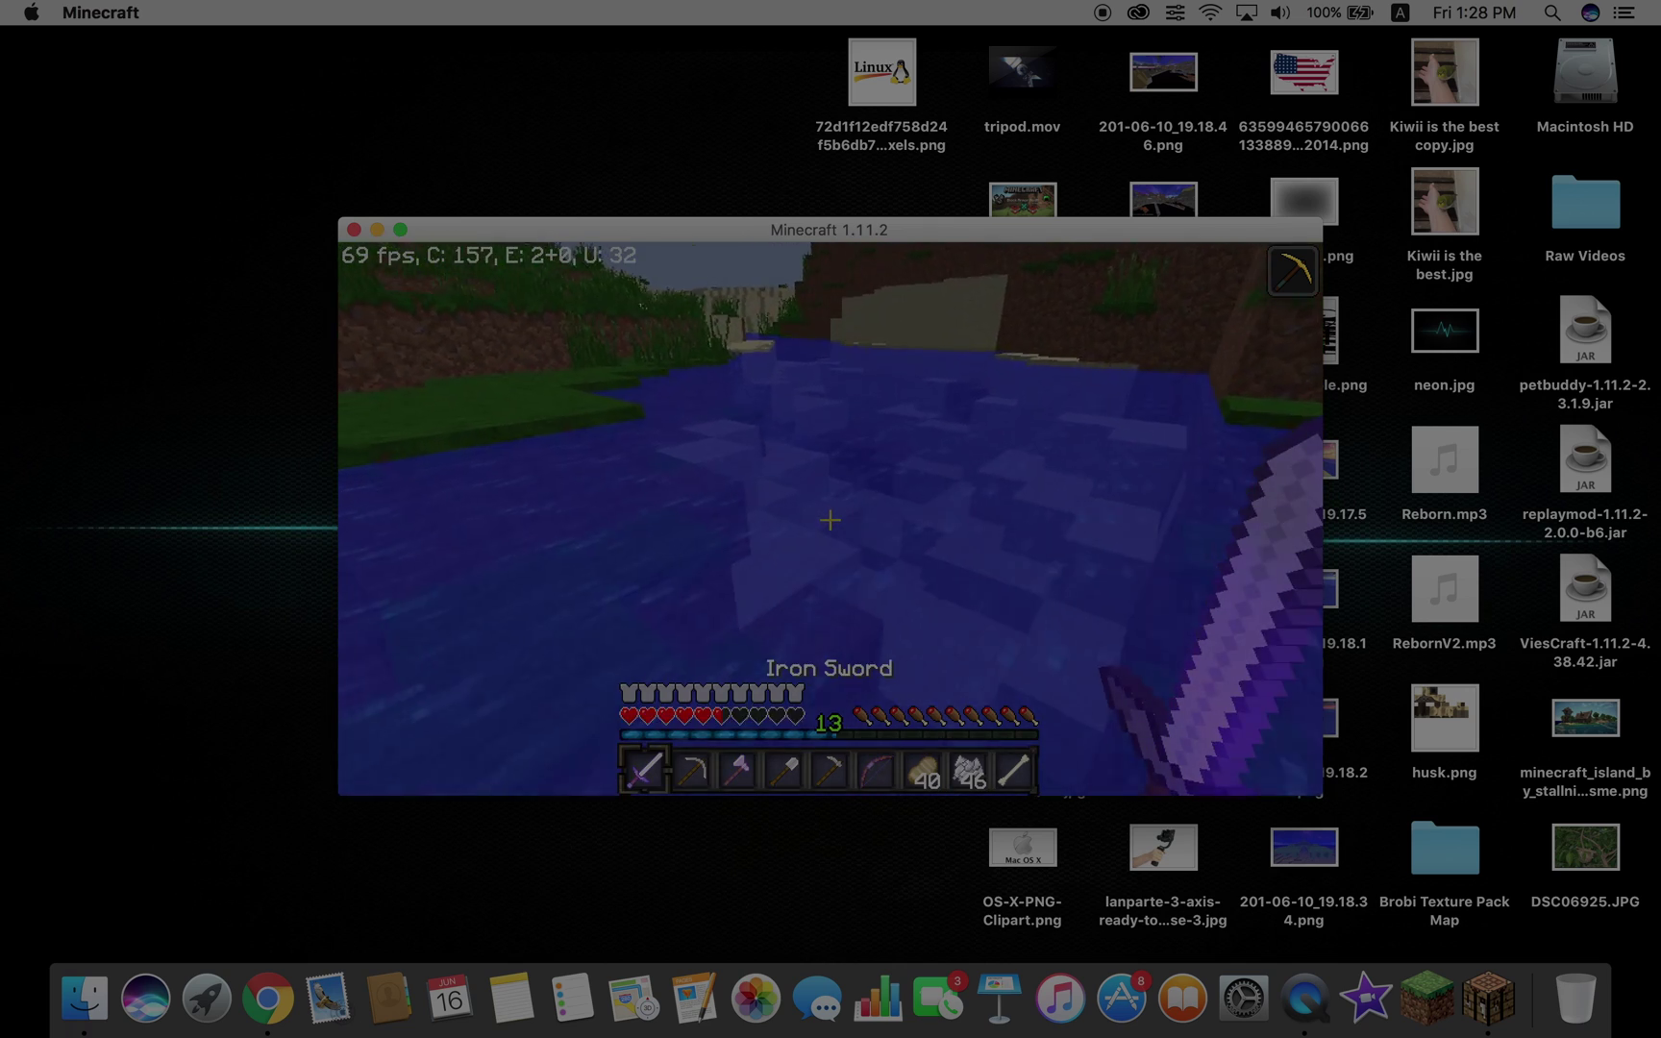
key(w)
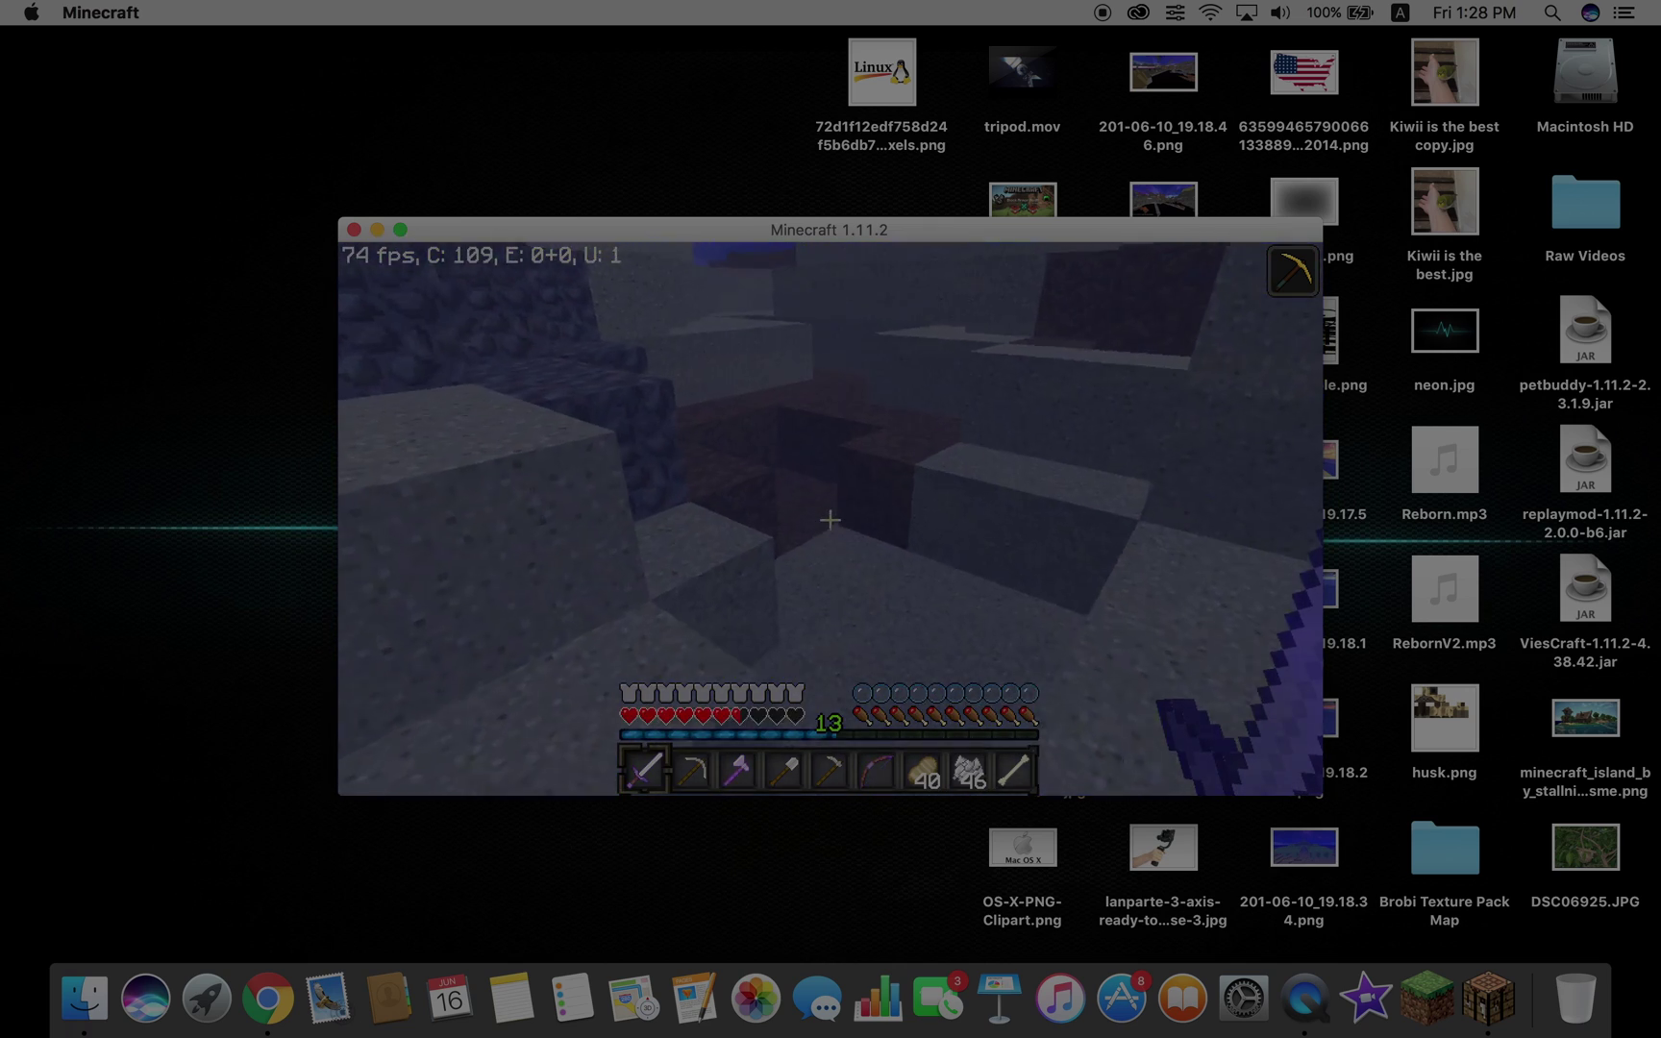
key(w)
key(space)
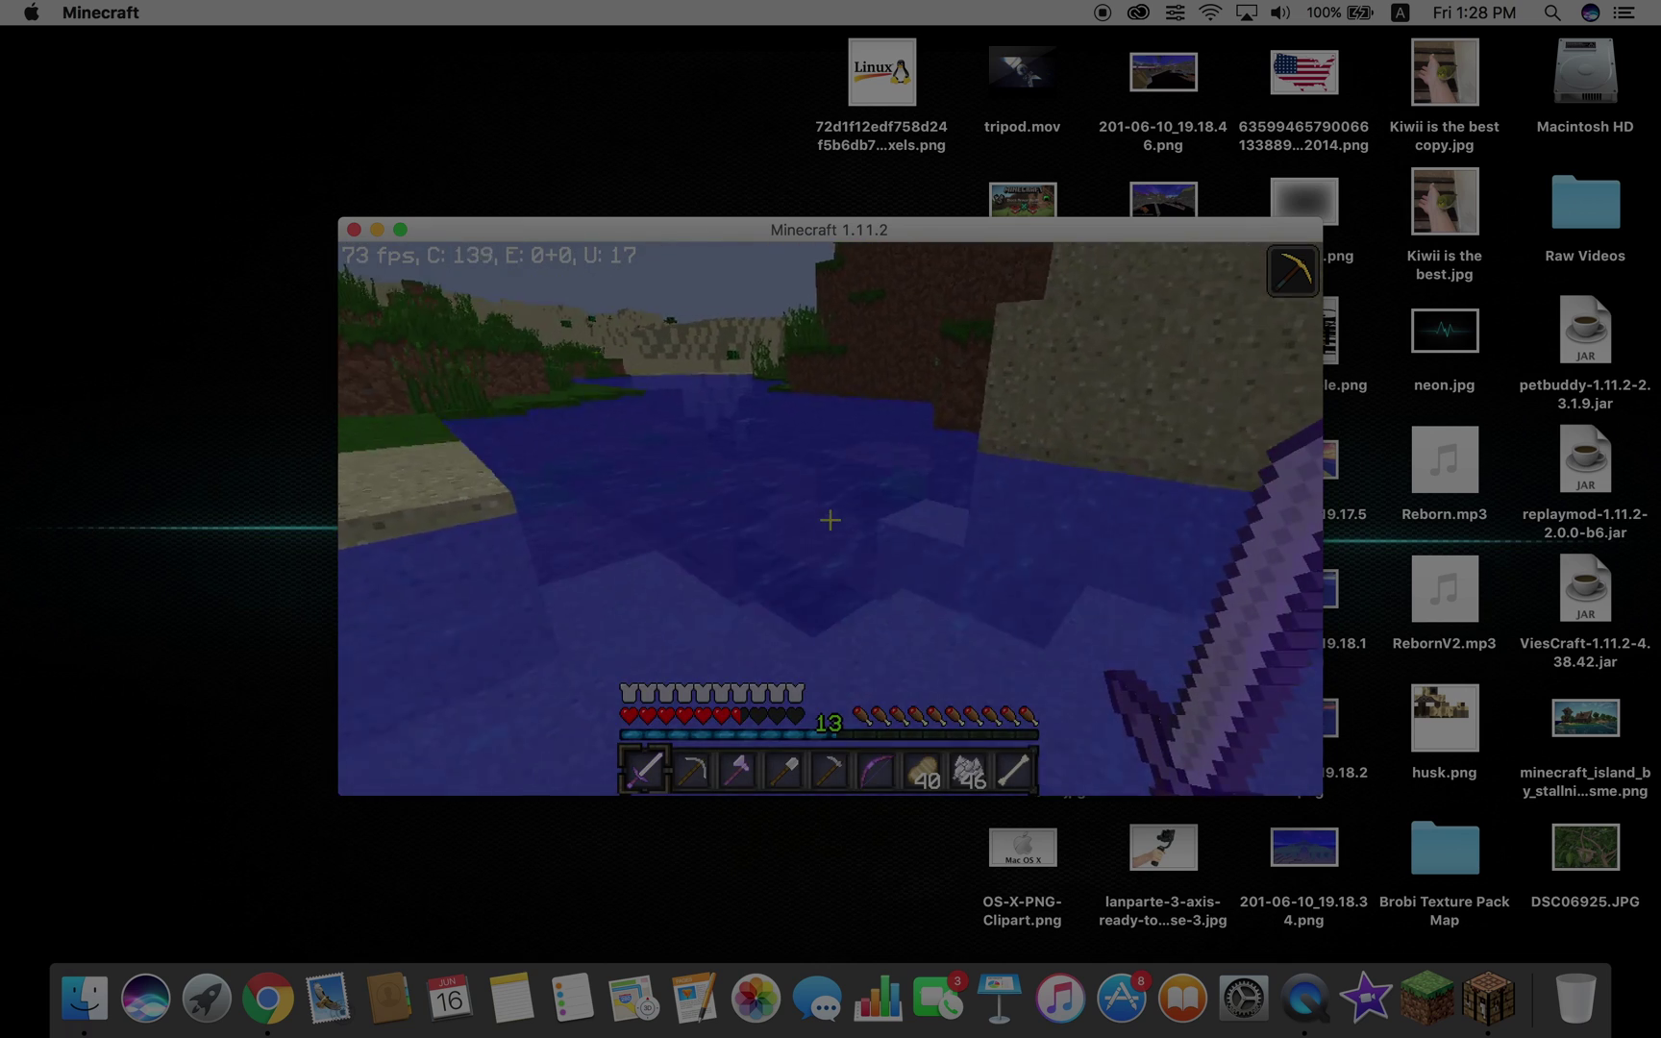
Step: Swim down the river past the stone bank and climb onto the grass
key(w)
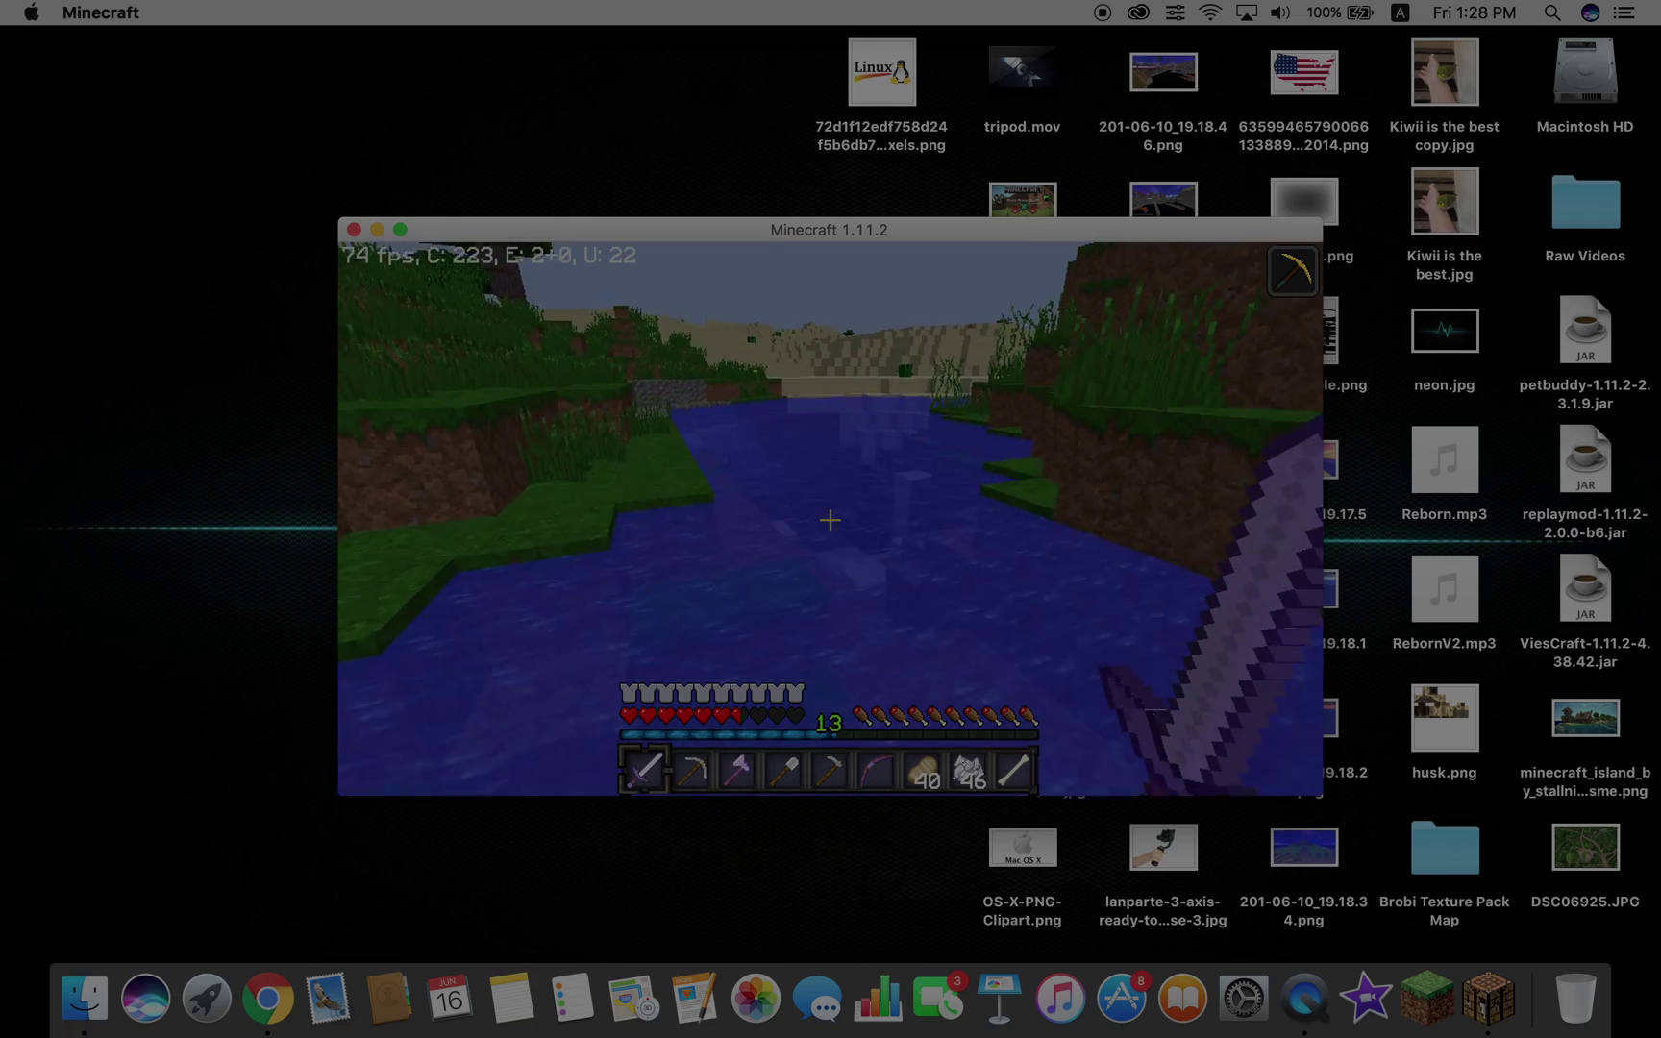
key(w)
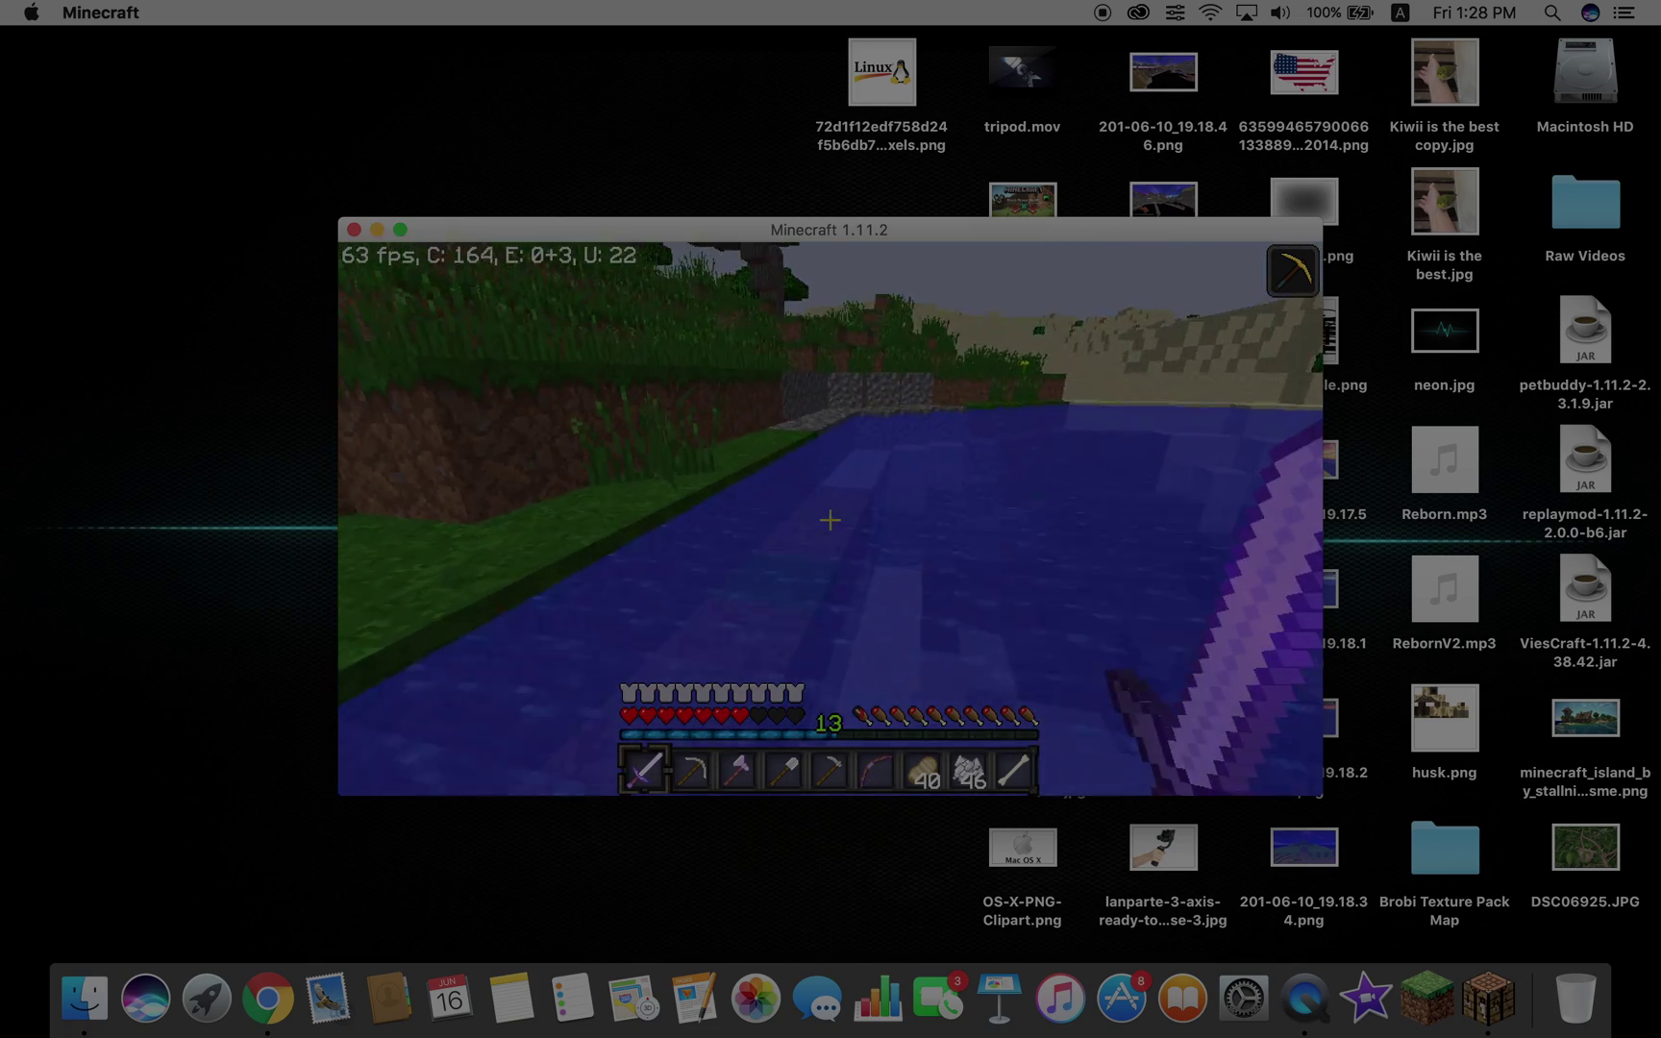
key(w)
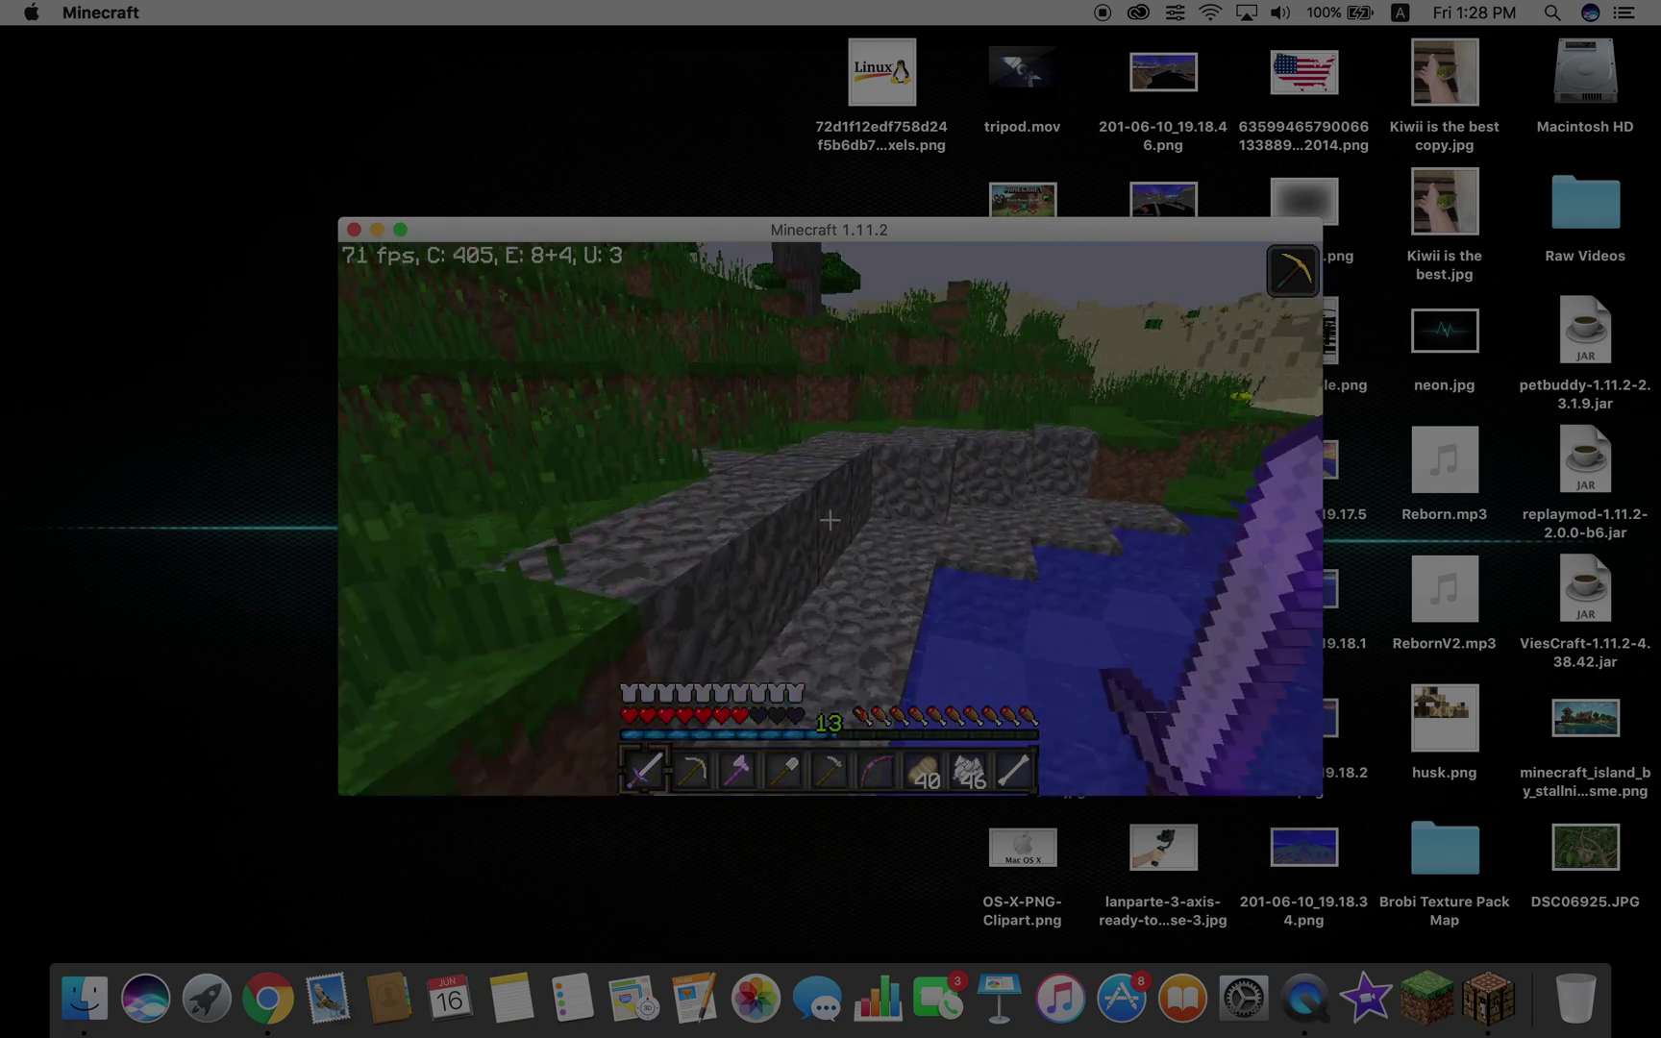
key(w)
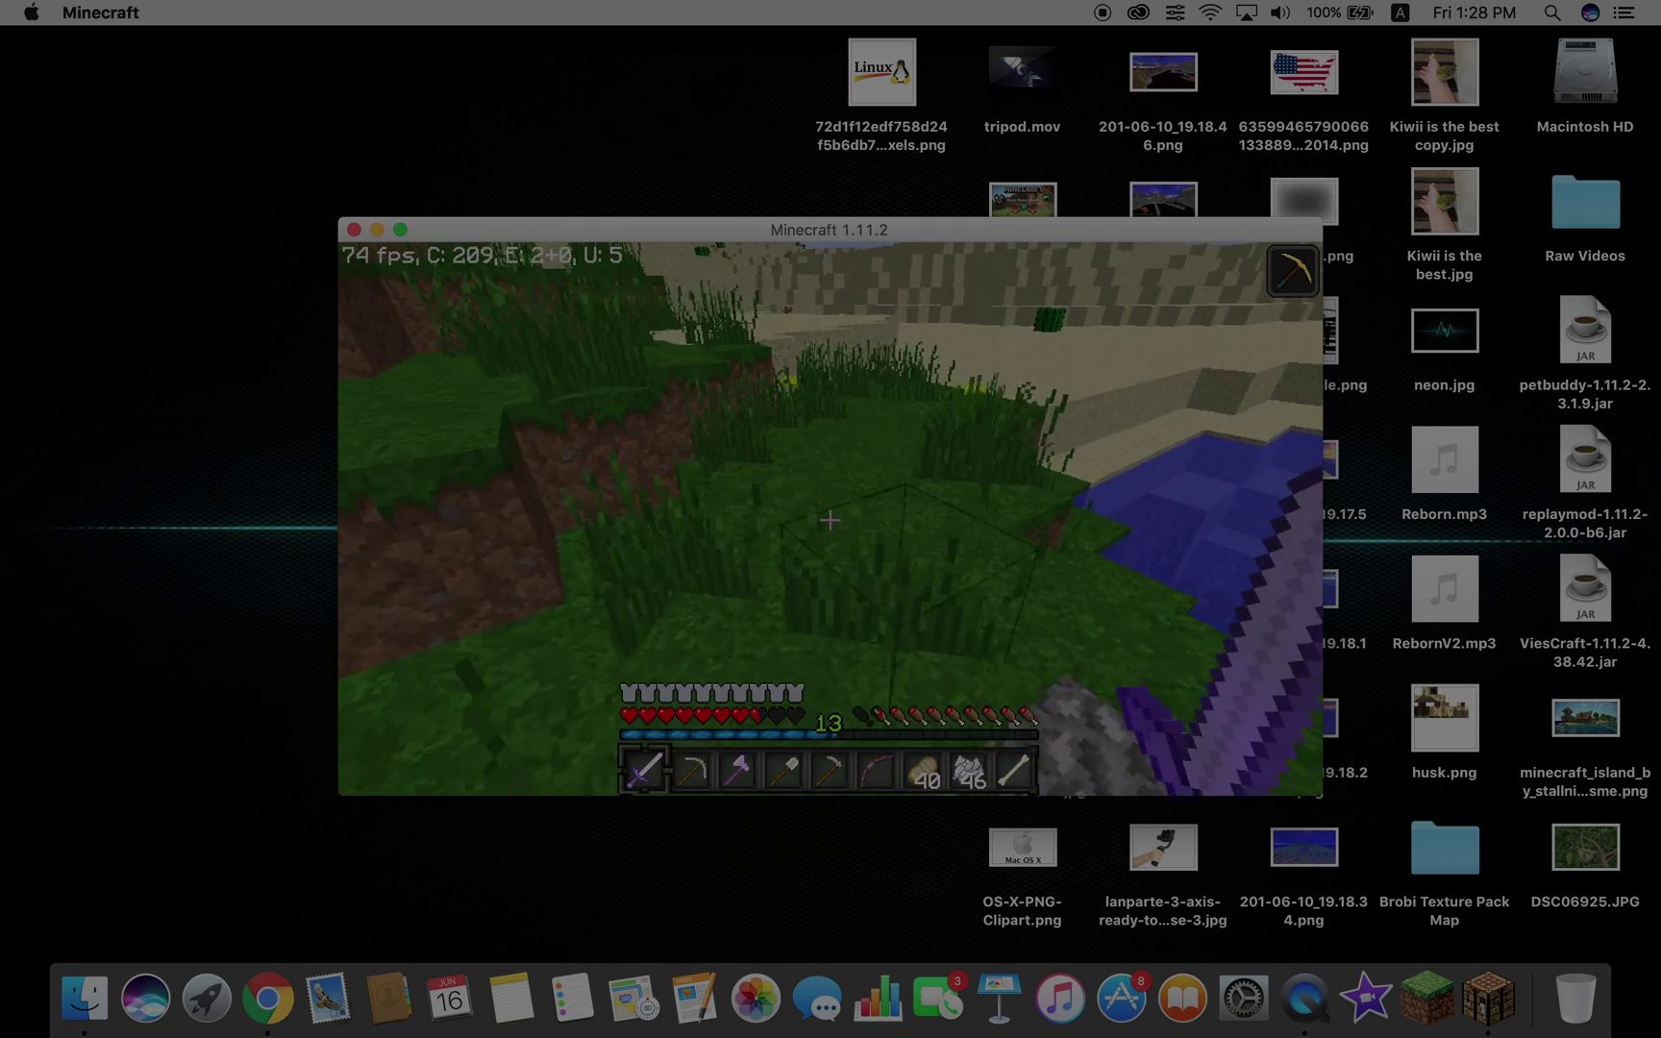